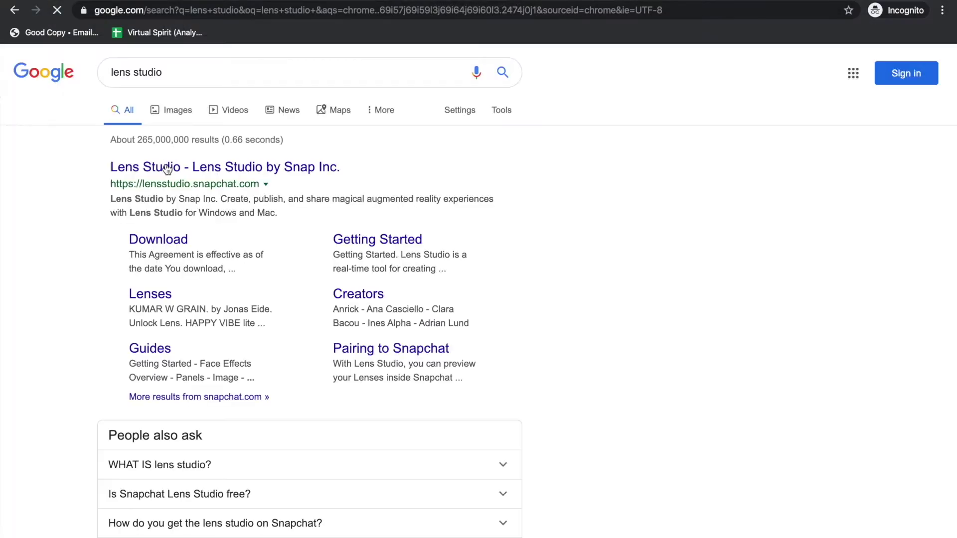
# Open the Lens Studio website from the search results and search the site for "tween".
pyautogui.click(167, 167)
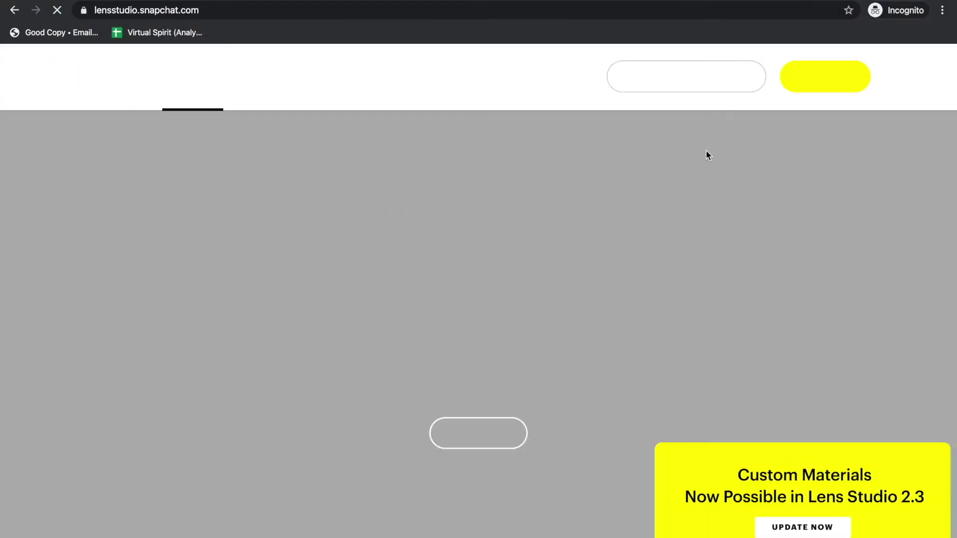
pyautogui.moveTo(518, 80)
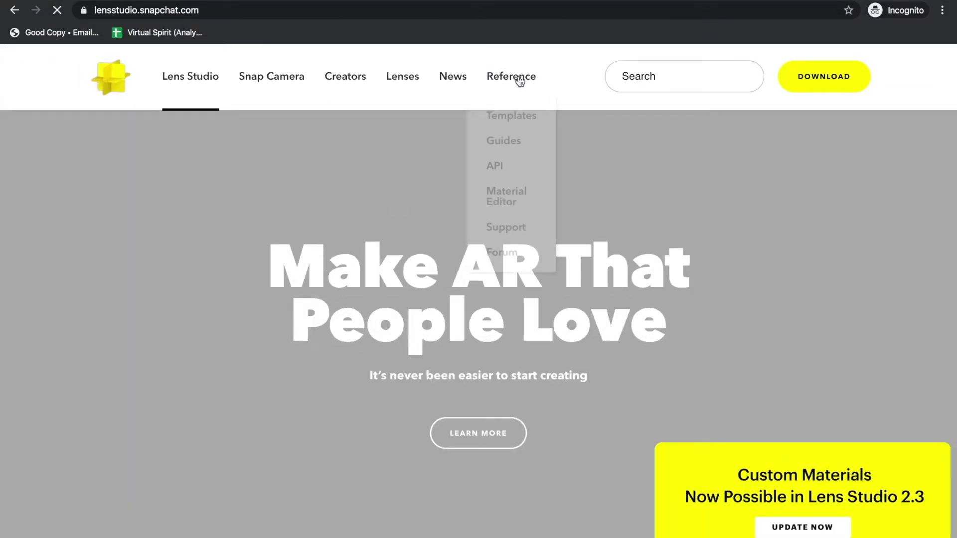
pyautogui.click(636, 79)
pyautogui.write('tween')
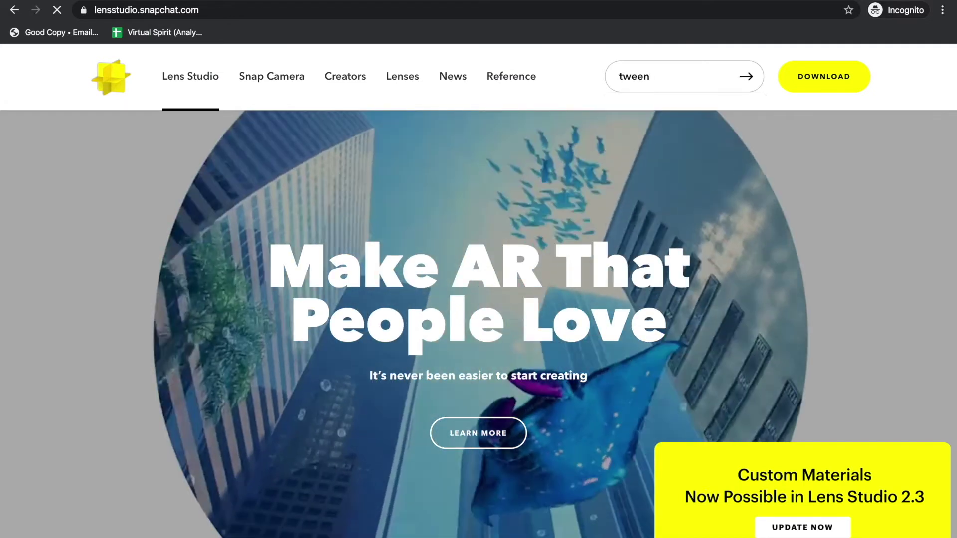
pyautogui.press('Return')
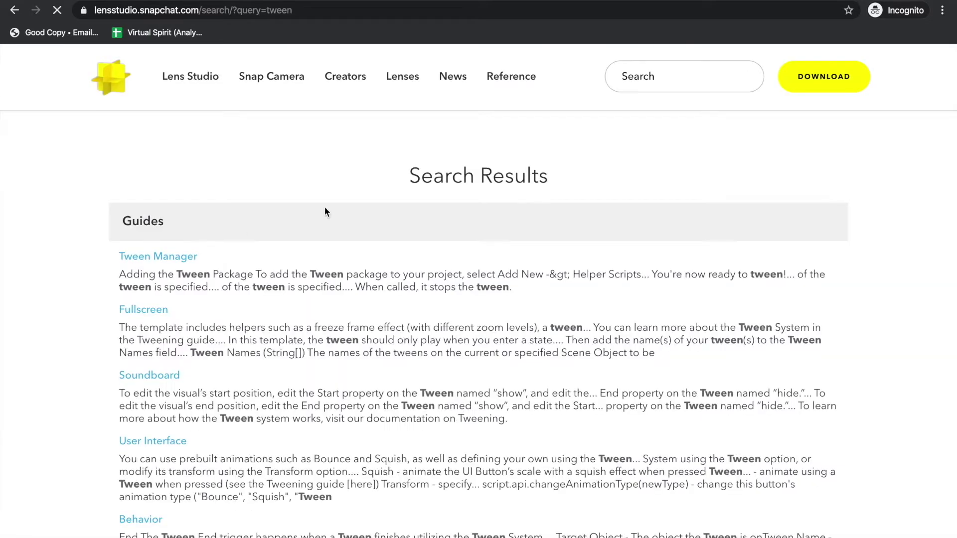
# Open the Tween Manager guide and examine its tween types, settings and script functions.
pyautogui.scroll(-3, 535, 224)
pyautogui.scroll(-19, 536, 225)
pyautogui.scroll(-20, 536, 229)
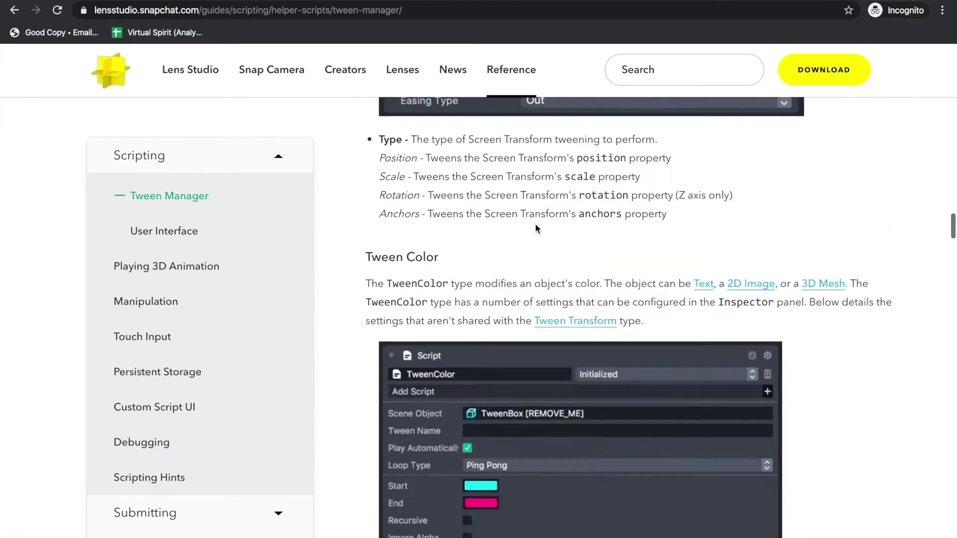
pyautogui.scroll(-20, 536, 229)
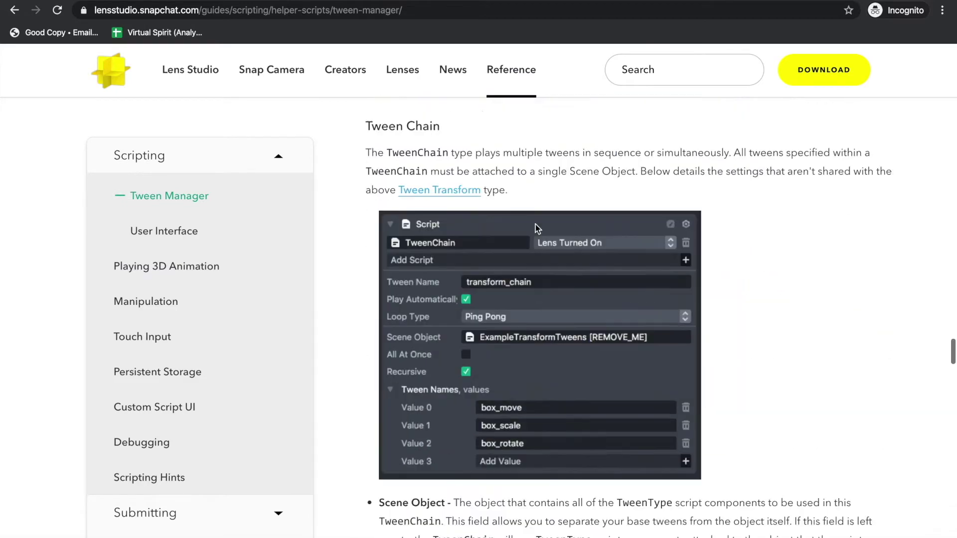
pyautogui.scroll(-20, 535, 223)
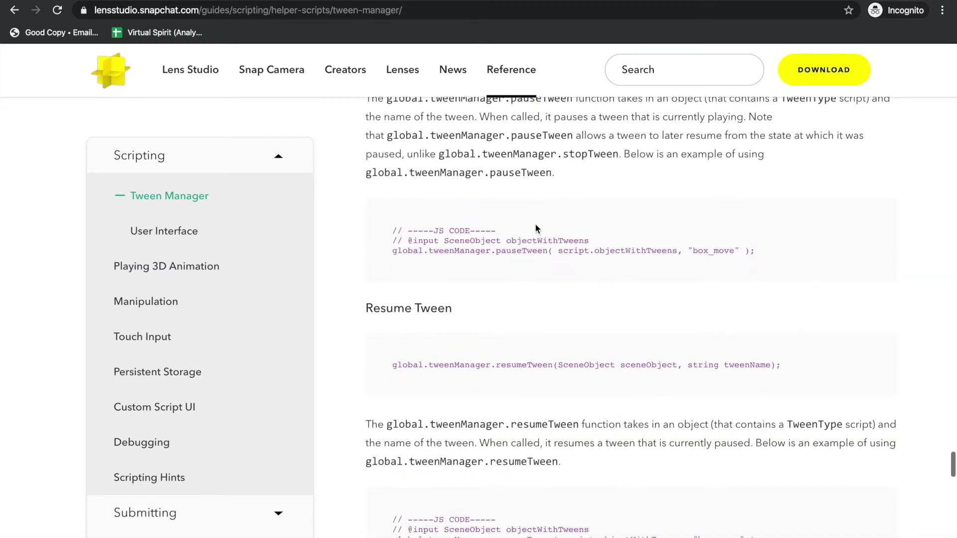
pyautogui.scroll(5, 534, 223)
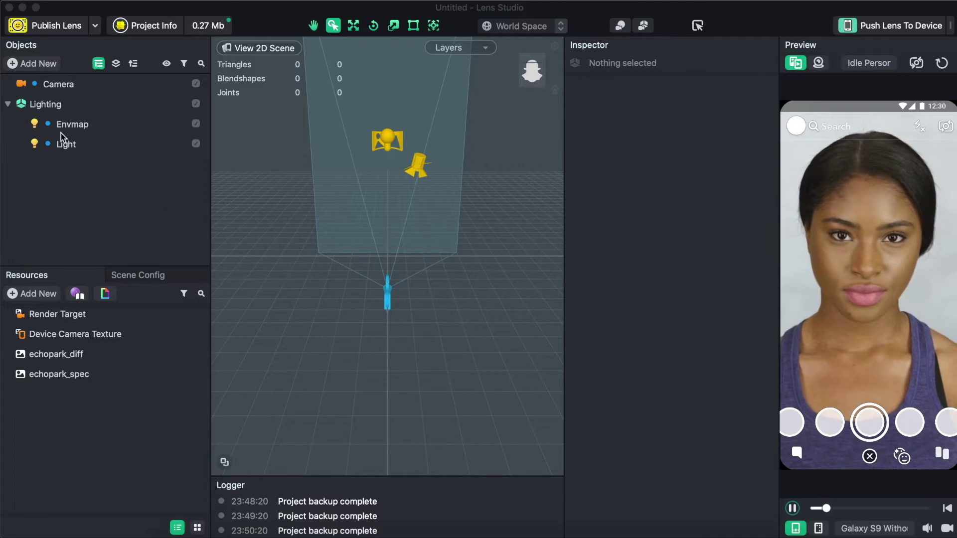
# Add the Tween Manager helper script to the scene objects.
pyautogui.click(48, 64)
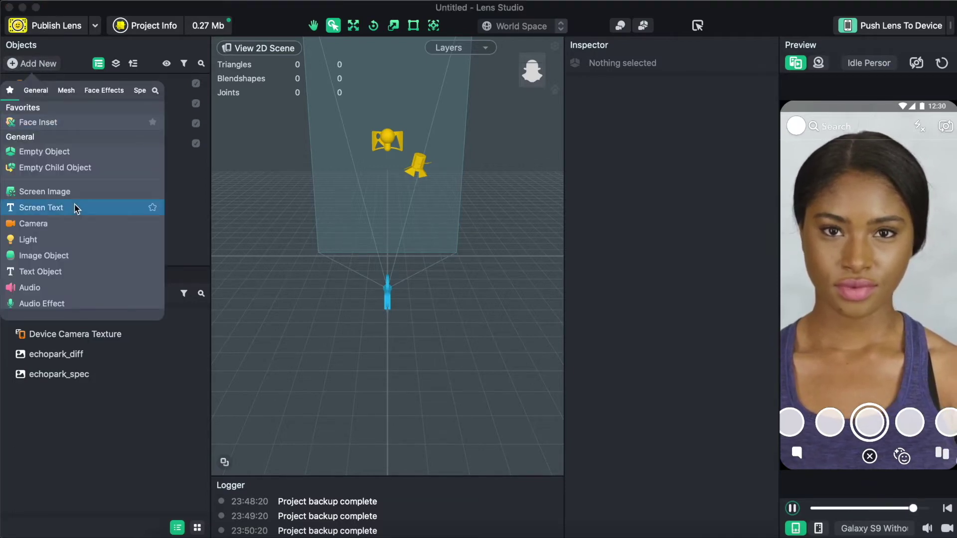
pyautogui.scroll(-5, 82, 246)
pyautogui.moveTo(82, 244)
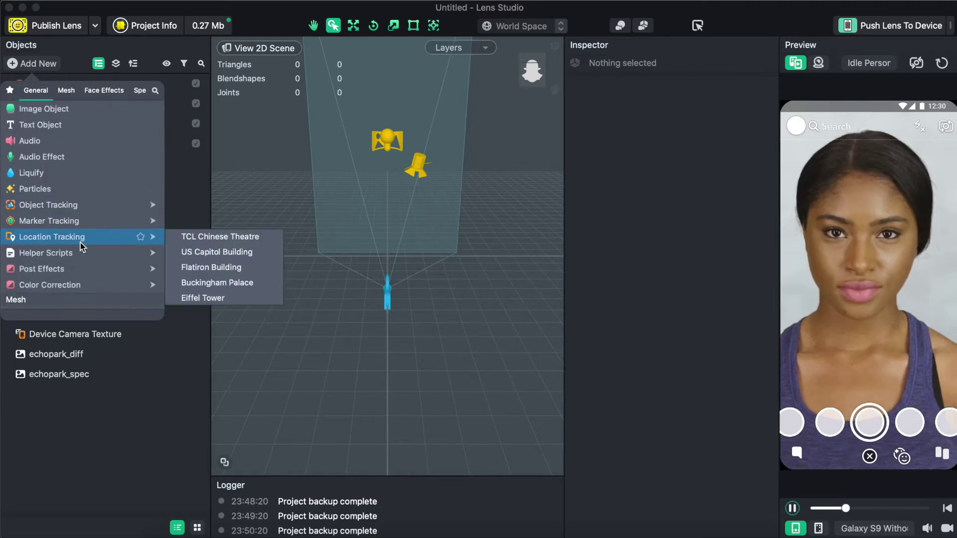
pyautogui.scroll(-3, 82, 247)
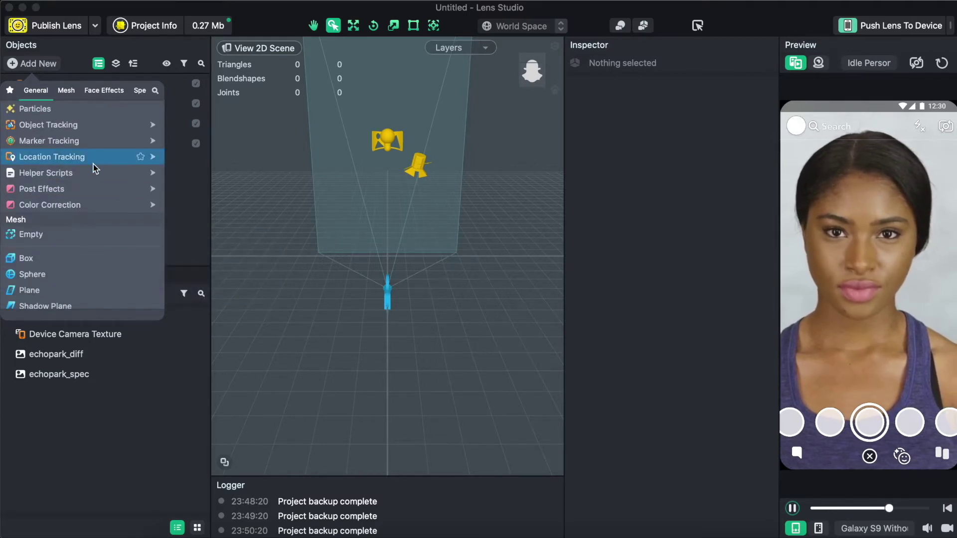
pyautogui.moveTo(95, 174)
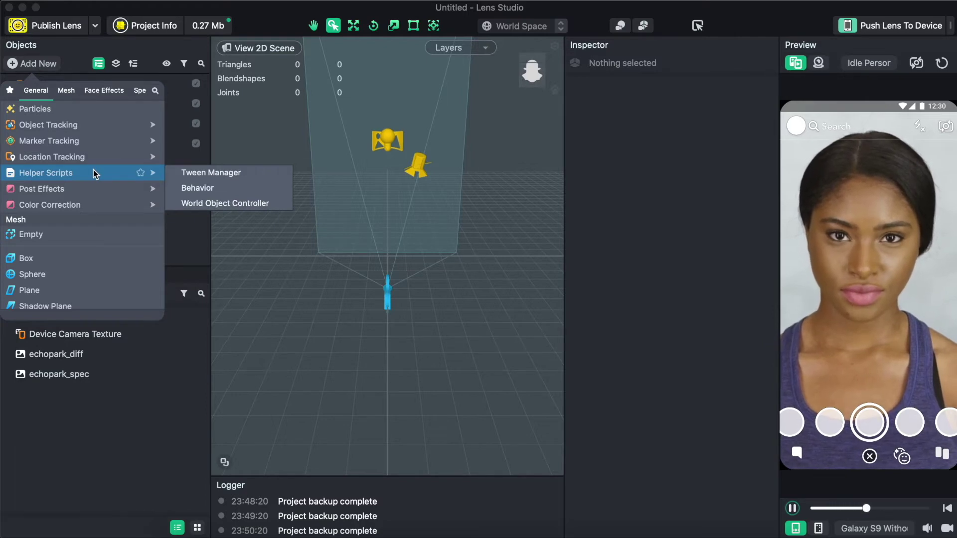
pyautogui.click(231, 173)
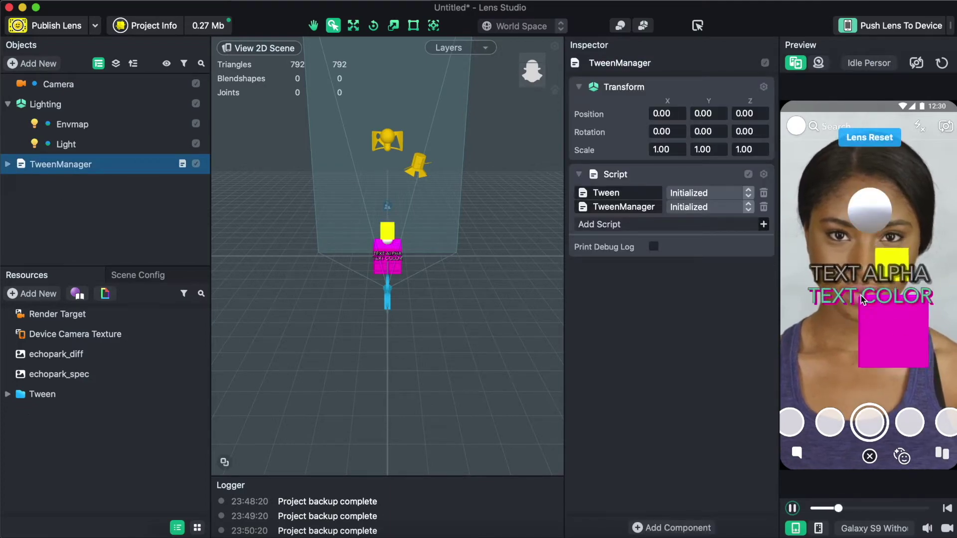
# Delete the Examples [REMOVE_ME] object nested under TweenManager.
pyautogui.click(8, 169)
pyautogui.rightClick(32, 185)
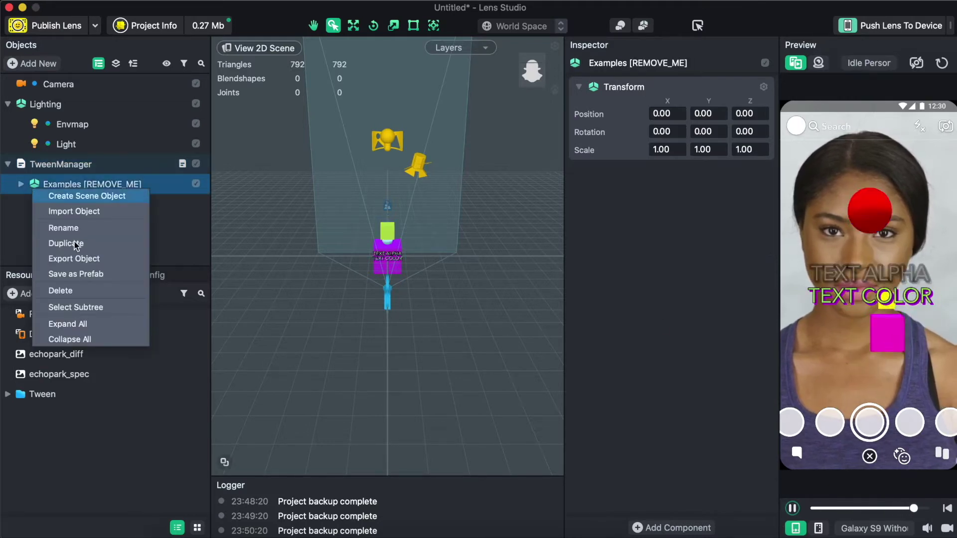
pyautogui.click(81, 291)
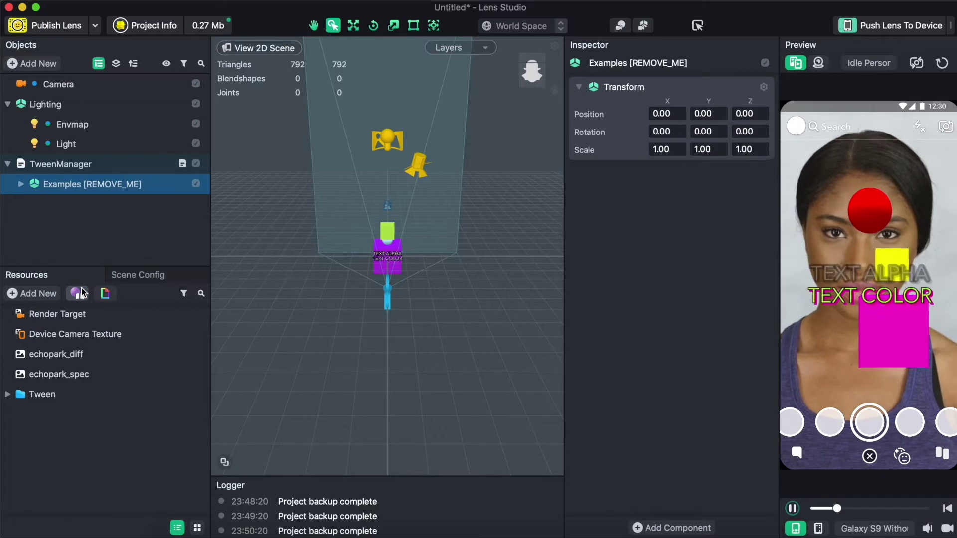
# Move TweenManager above Camera so it is first in the object hierarchy, and clear the selection.
pyautogui.click(82, 166)
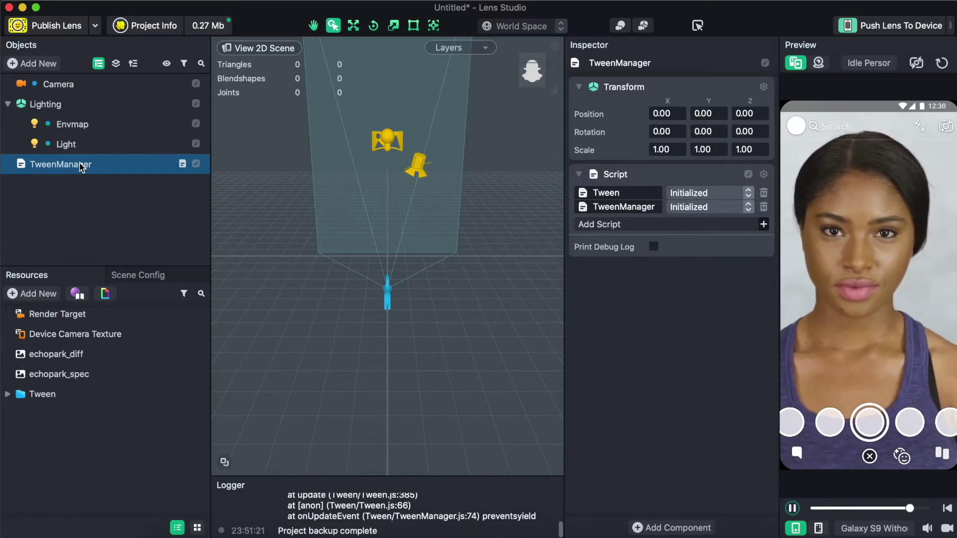
pyautogui.moveTo(82, 121); pyautogui.dragTo(86, 78)
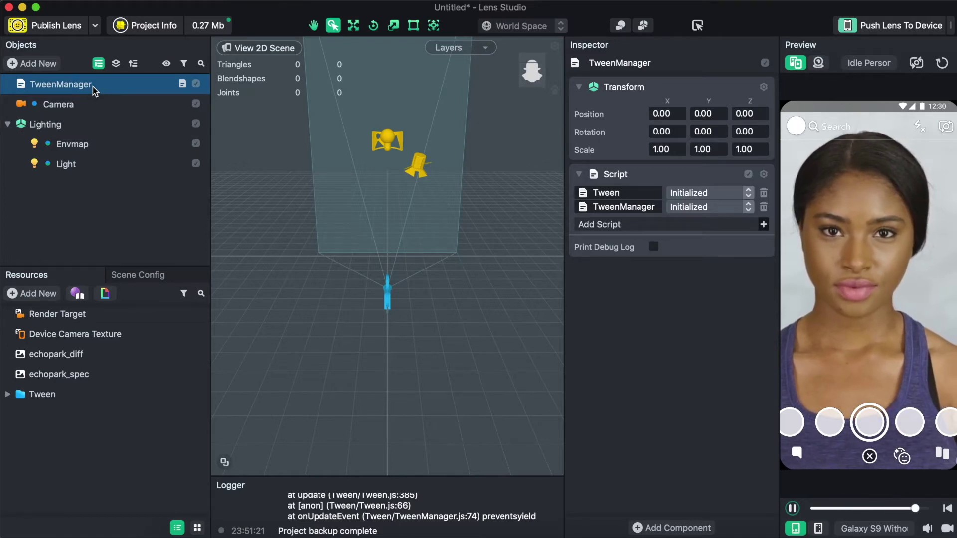
pyautogui.click(87, 184)
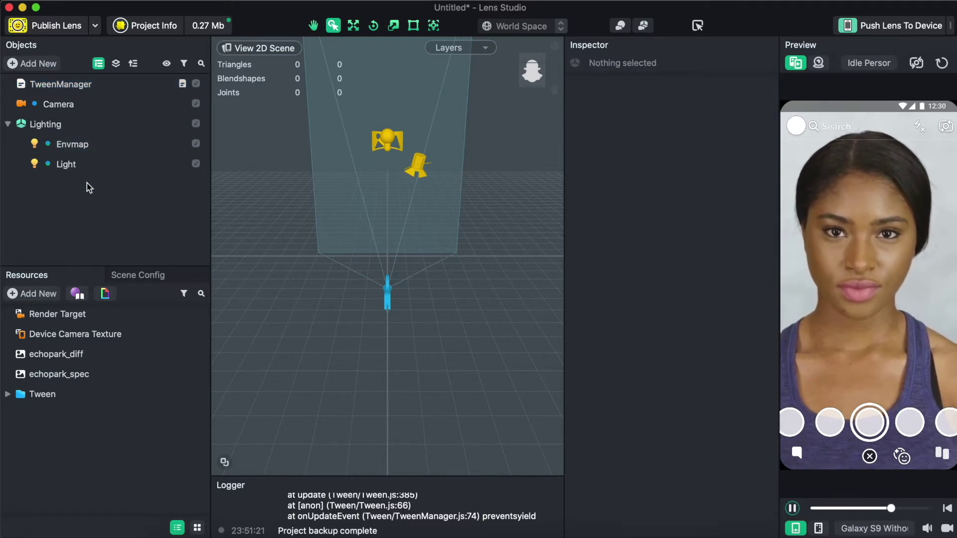
# Add a Box mesh object to the scene.
pyautogui.click(50, 69)
pyautogui.moveTo(61, 206)
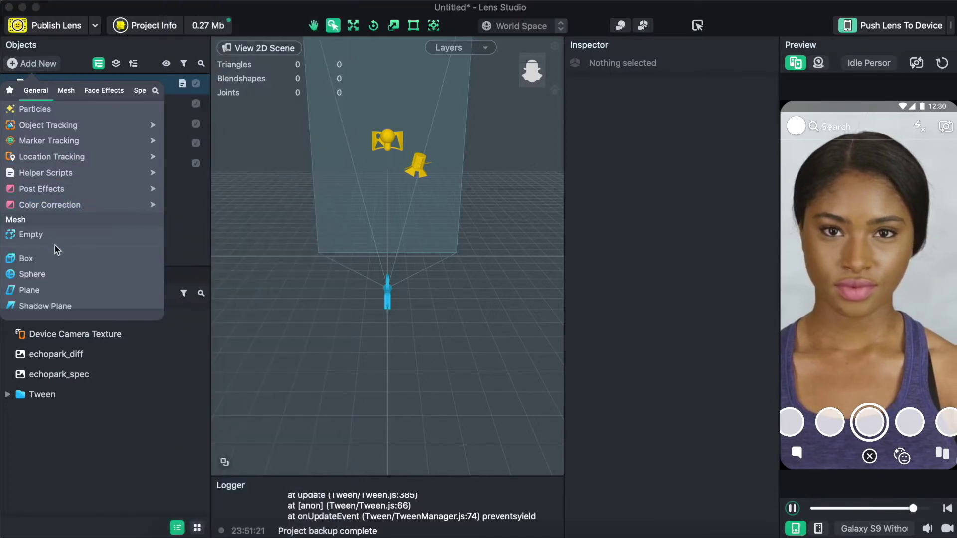
pyautogui.click(53, 258)
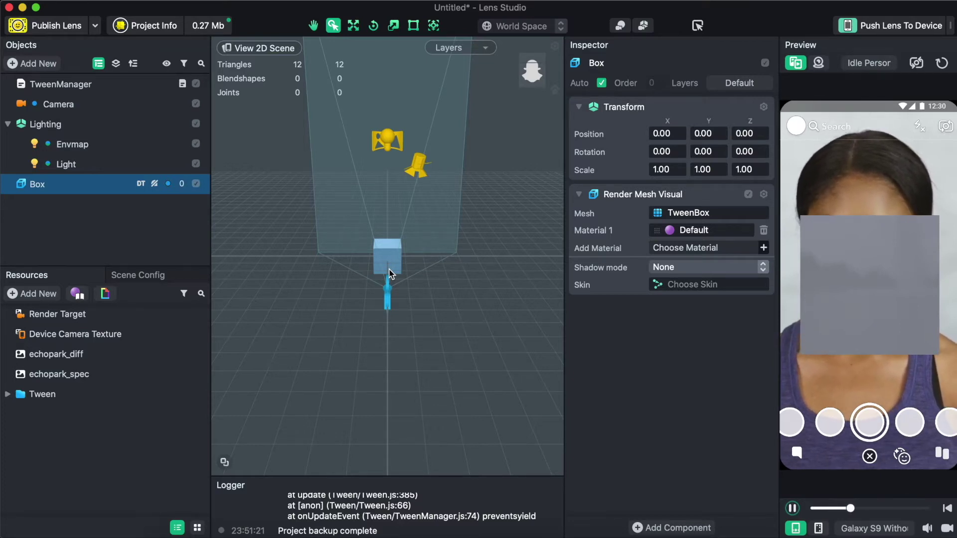
# Scale the box down to about 0.59 in X and 0.60 in Y, and lower it to about -6.42 in Y.
pyautogui.click(394, 24)
pyautogui.moveTo(413, 233); pyautogui.dragTo(402, 242)
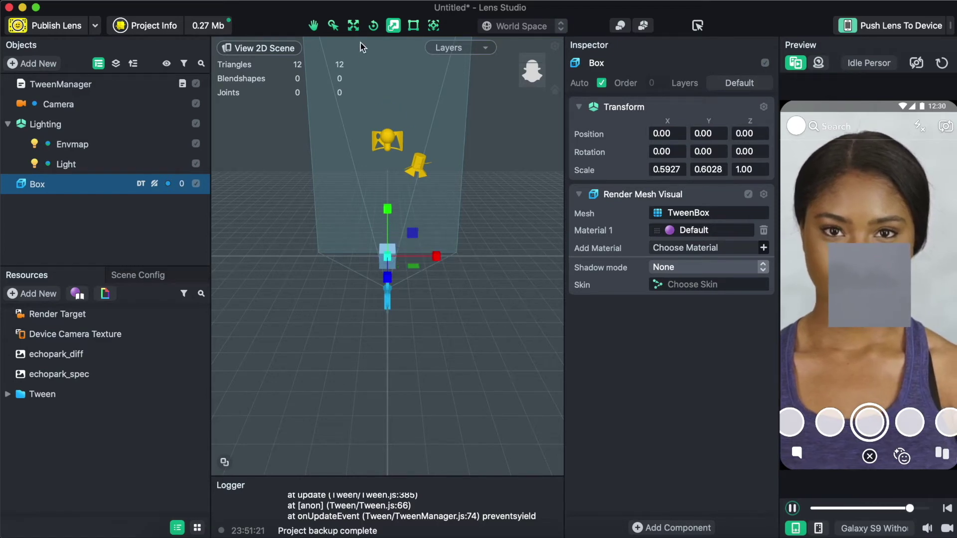
pyautogui.click(353, 26)
pyautogui.moveTo(387, 216); pyautogui.dragTo(387, 228)
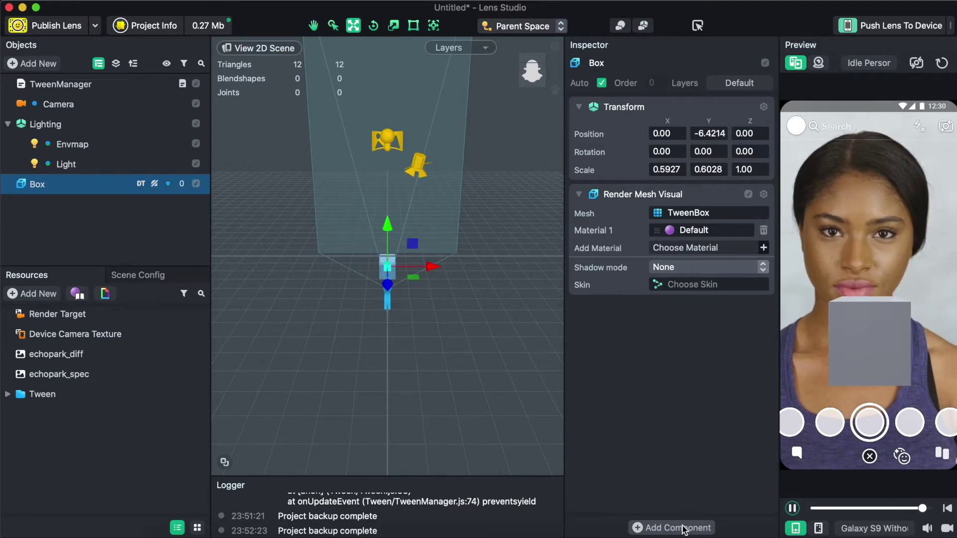
# Add a Script component to the box and create an empty script slot in it.
pyautogui.click(683, 528)
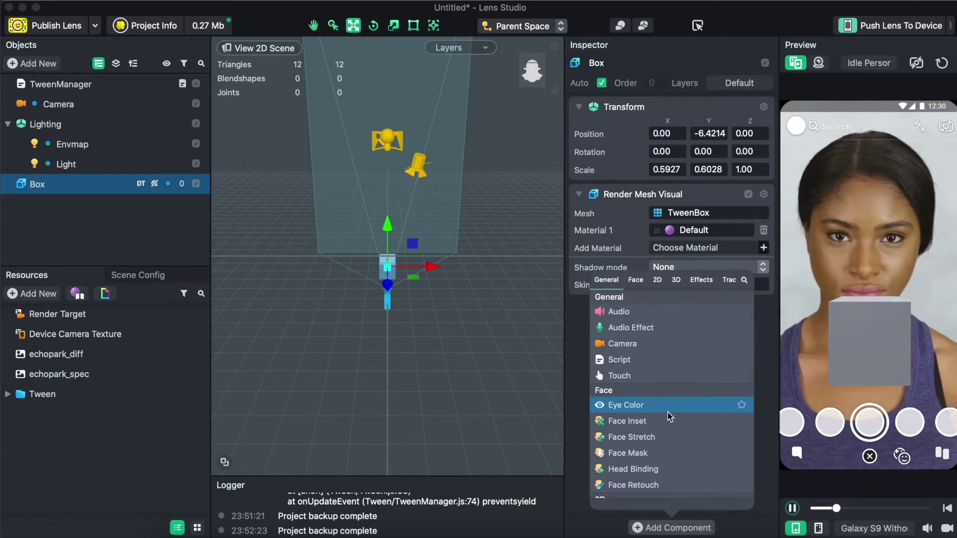
pyautogui.click(654, 359)
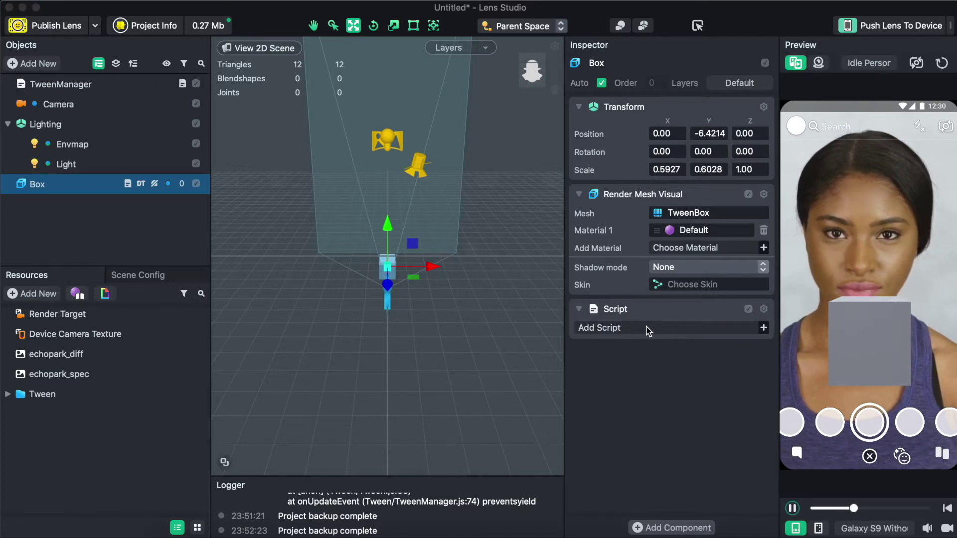
pyautogui.click(648, 328)
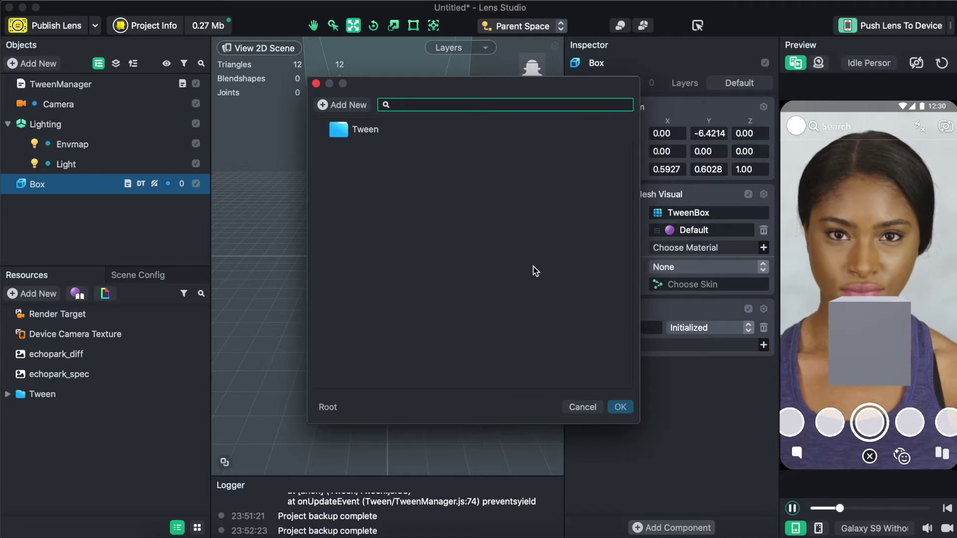
# Examine the available tween scripts in the Tween/TweenTypes folder and close the picker without choosing one.
pyautogui.click(455, 131)
pyautogui.doubleClick(454, 132)
pyautogui.click(438, 151)
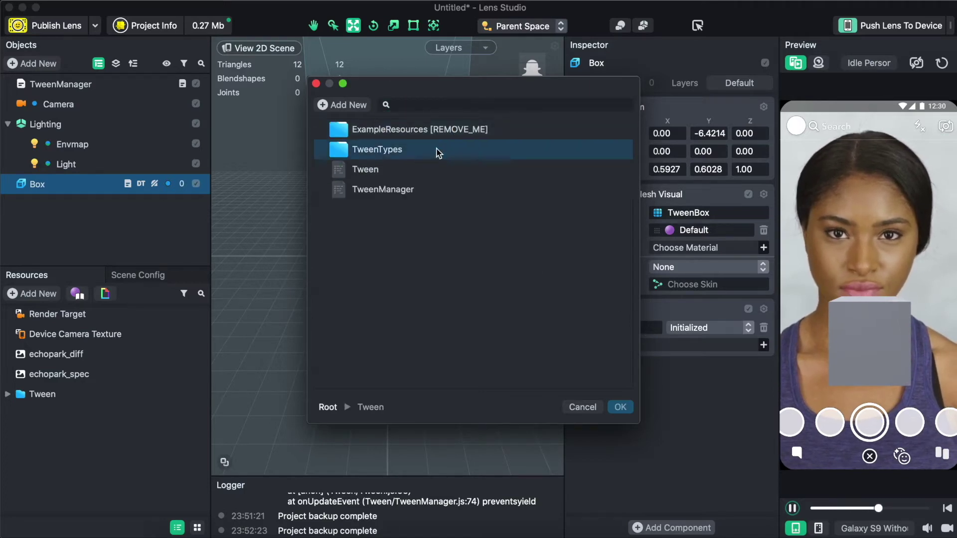
pyautogui.doubleClick(438, 150)
pyautogui.click(411, 197)
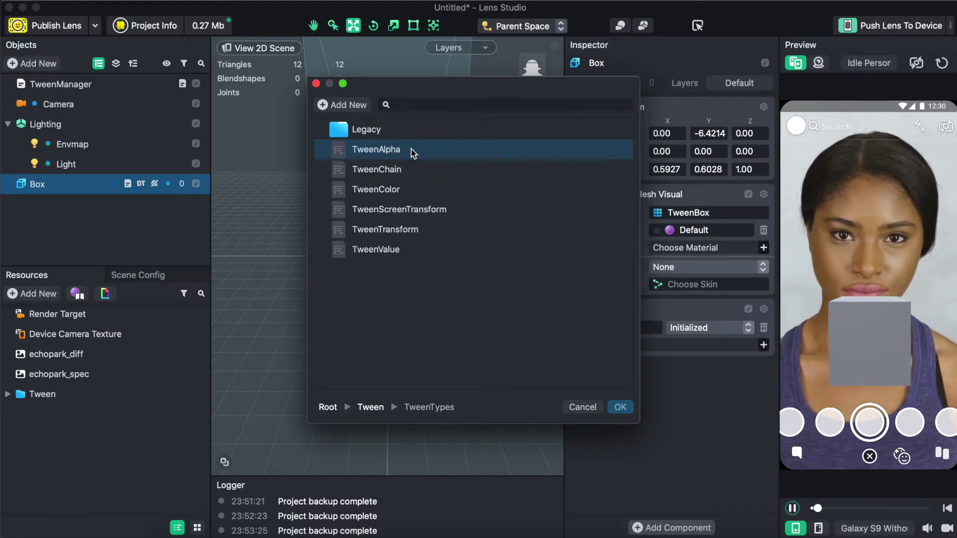
pyautogui.click(414, 172)
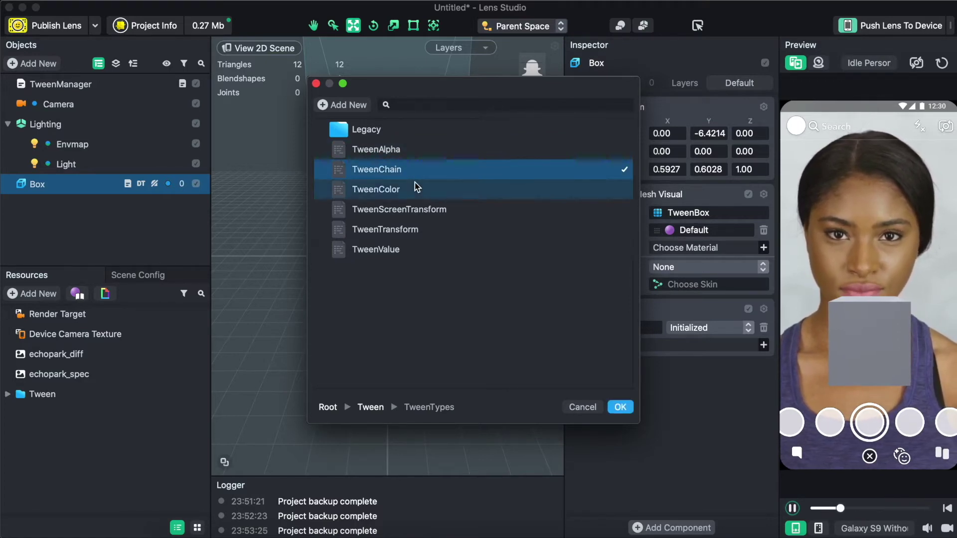
pyautogui.click(419, 190)
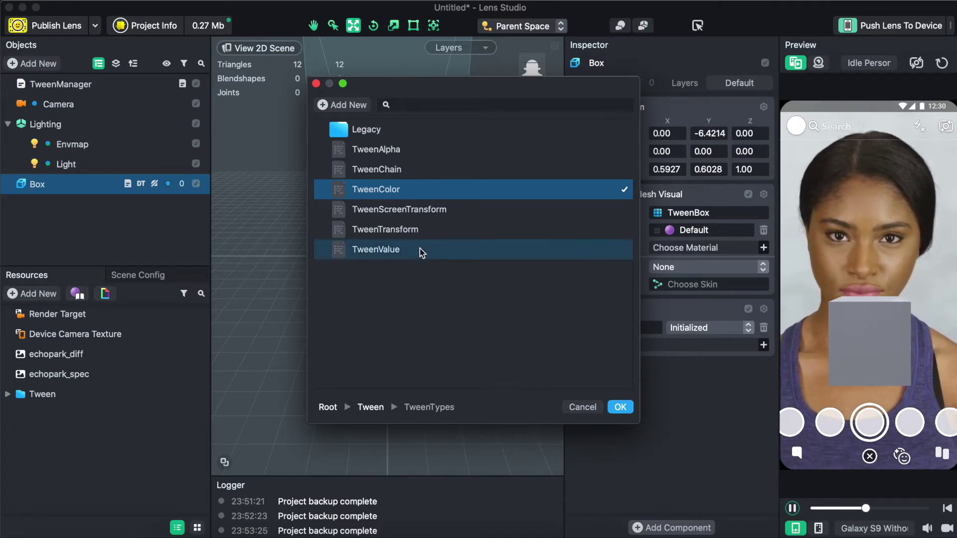
pyautogui.click(421, 216)
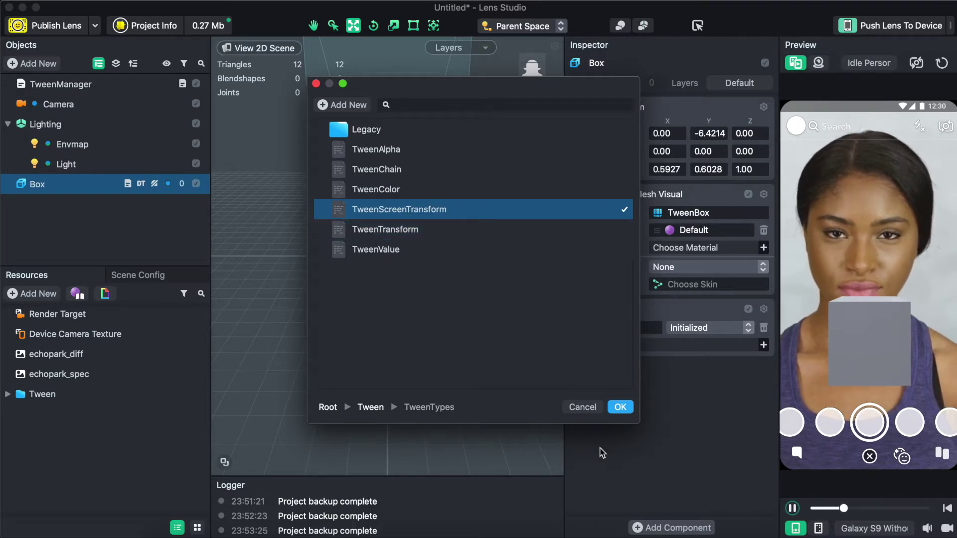
pyautogui.click(589, 412)
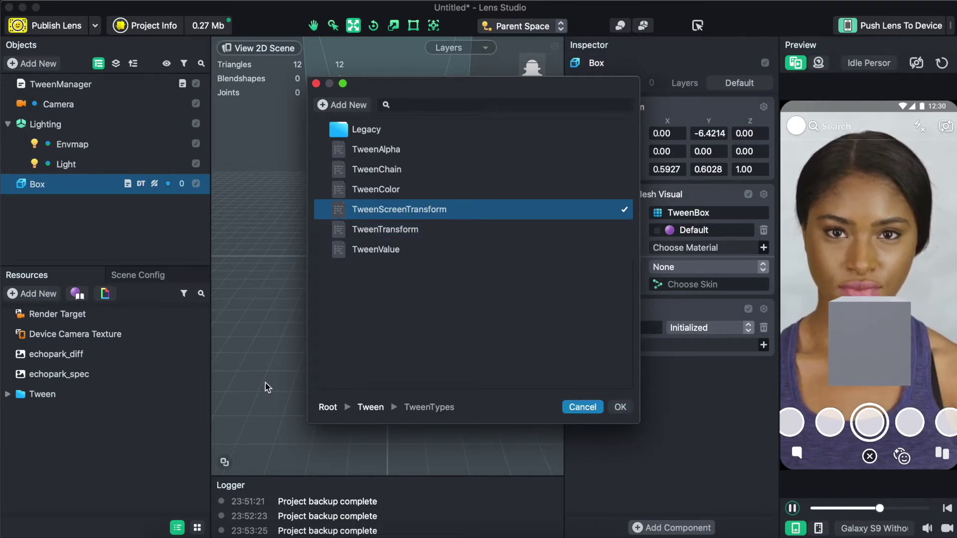
pyautogui.press('Escape')
pyautogui.click(34, 64)
pyautogui.scroll(5, 70, 234)
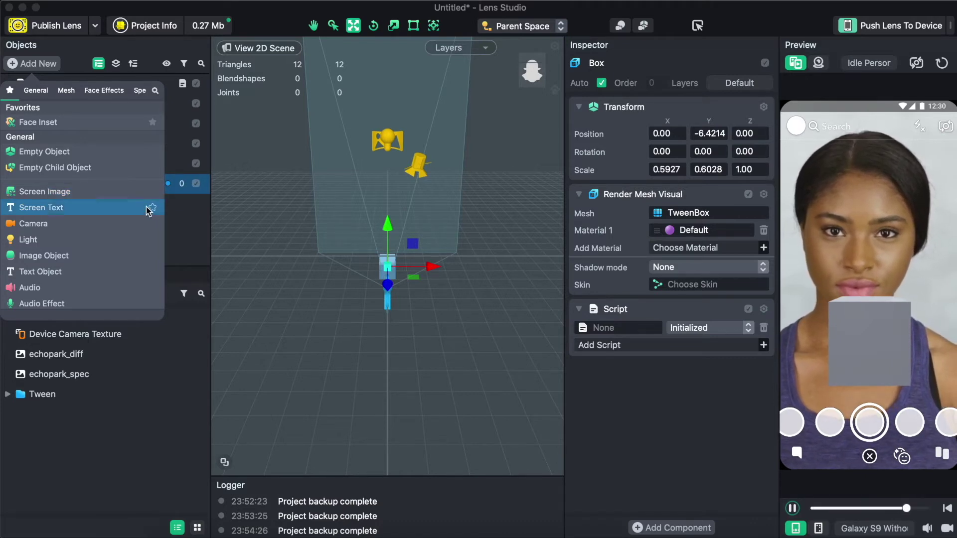
pyautogui.click(174, 228)
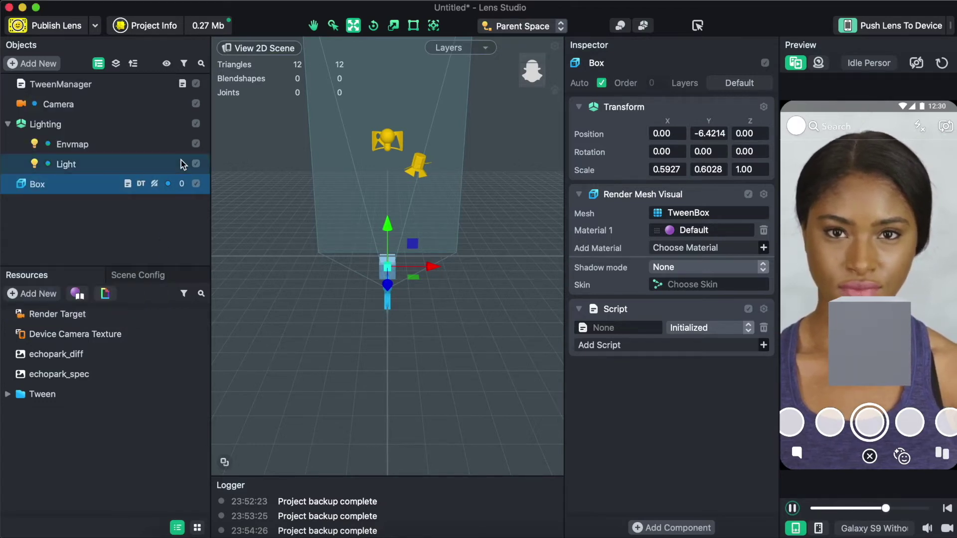
# Assign the TweenTransform script from the Tween/TweenTypes folder to the box's empty script slot.
pyautogui.click(609, 327)
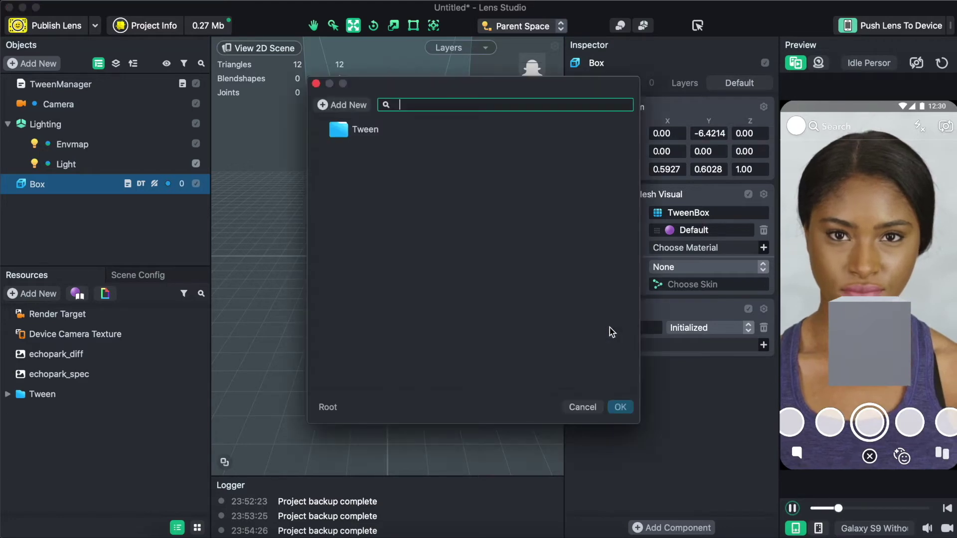
pyautogui.doubleClick(381, 127)
pyautogui.click(397, 169)
pyautogui.doubleClick(379, 149)
pyautogui.click(413, 249)
pyautogui.click(414, 230)
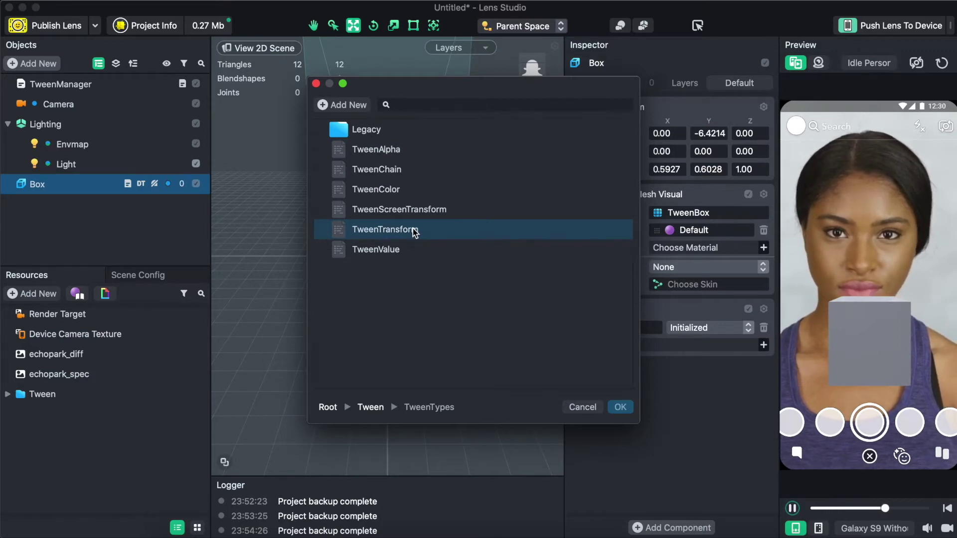
pyautogui.doubleClick(414, 230)
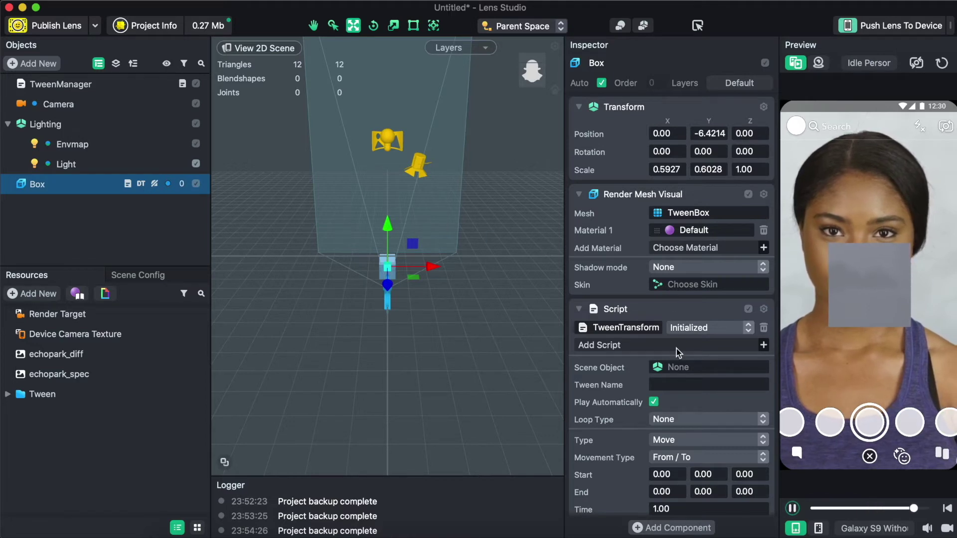
# Set the TweenTransform's scene object to Box and name the tween rotate_1.
pyautogui.scroll(-1, 681, 356)
pyautogui.scroll(-1, 681, 355)
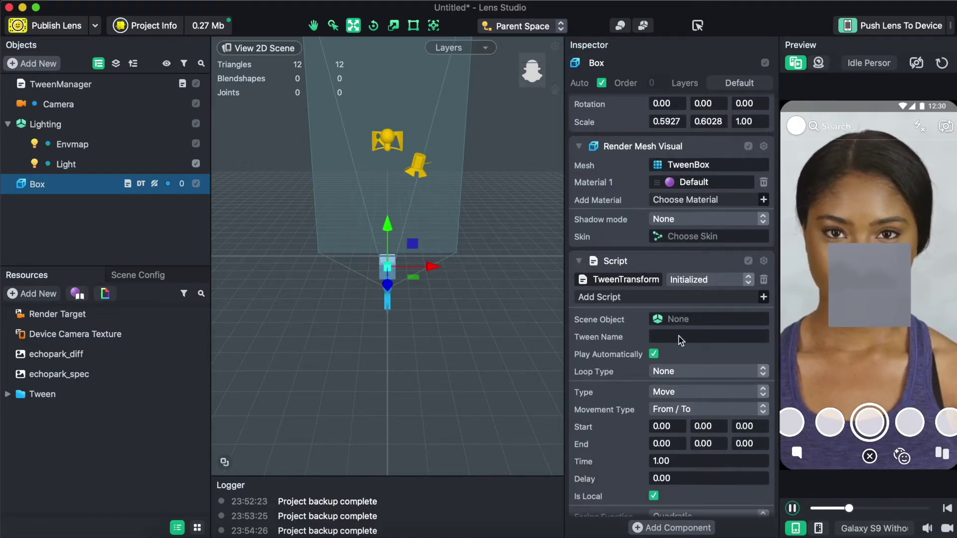
pyautogui.click(674, 320)
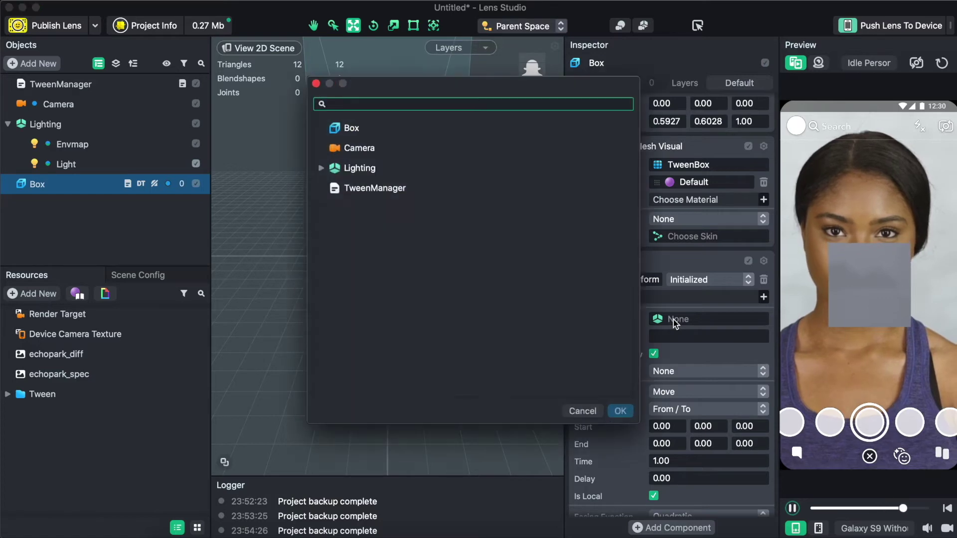
pyautogui.doubleClick(414, 133)
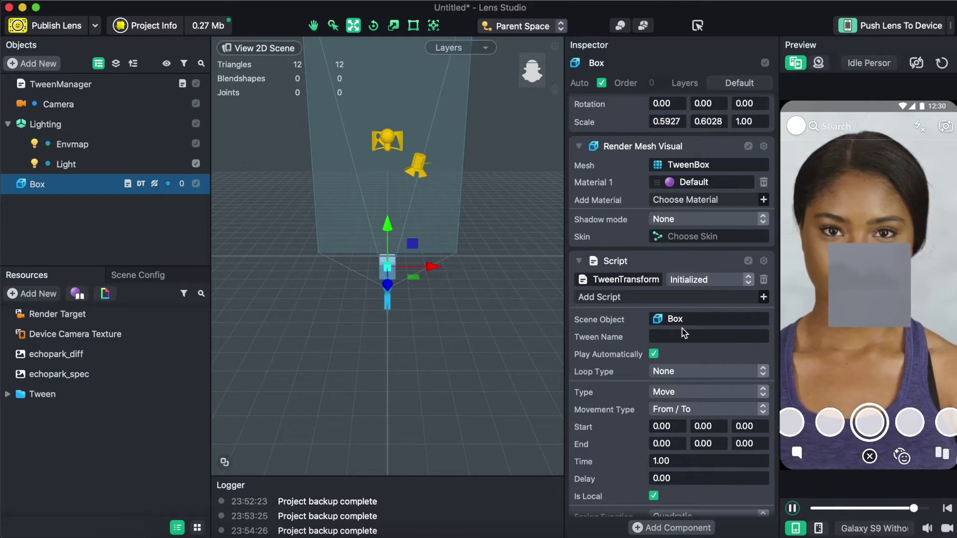
pyautogui.click(682, 337)
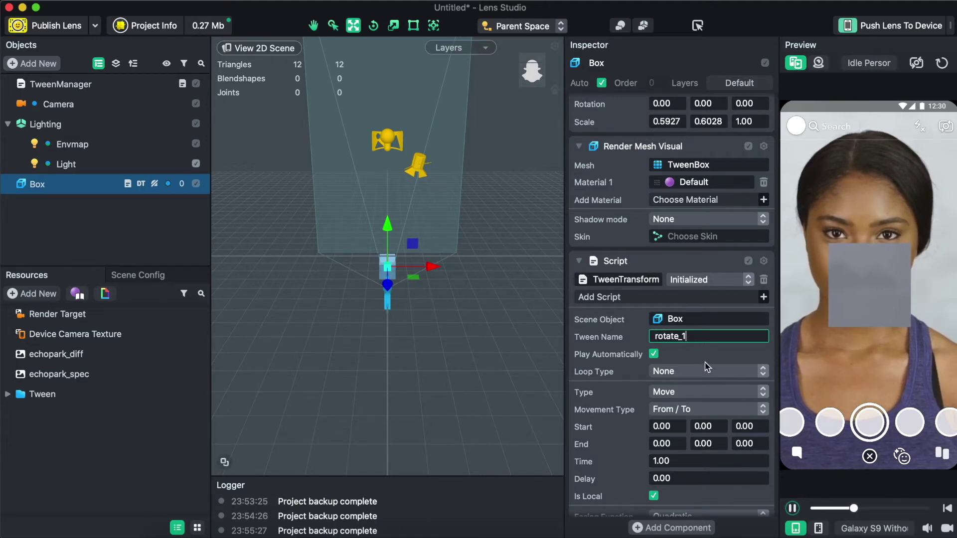
pyautogui.write('_1')
pyautogui.press('Return')
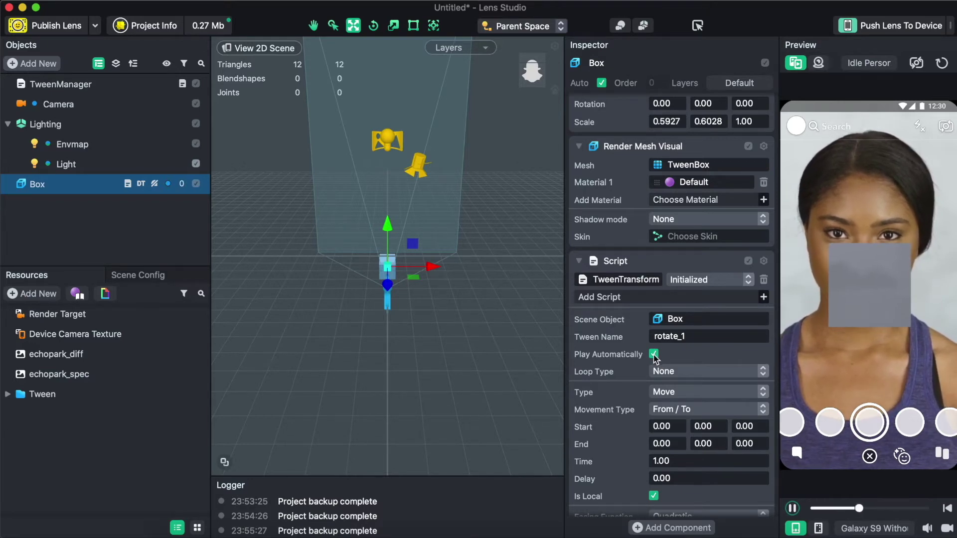
# Review the loop type options, keep None, and set the tween's type to Rotate.
pyautogui.click(696, 374)
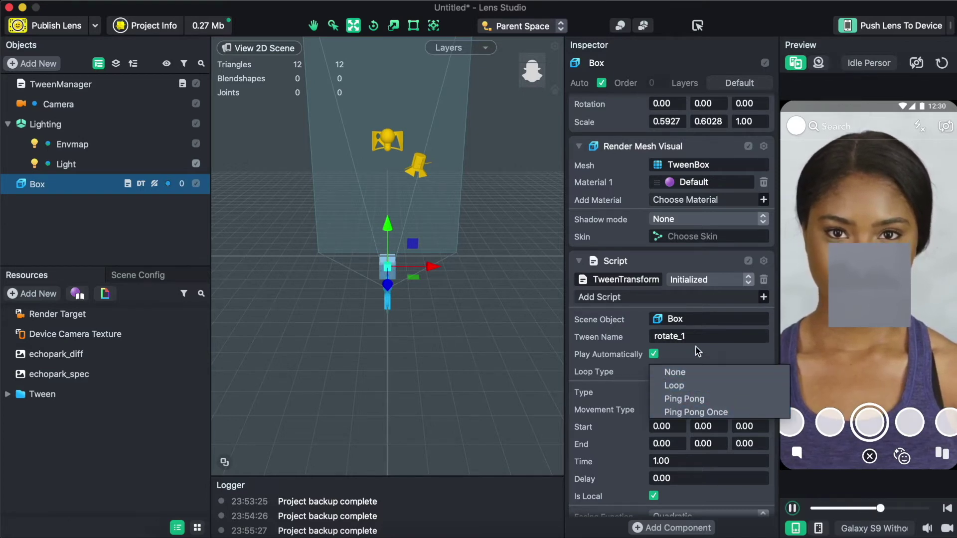
pyautogui.click(696, 371)
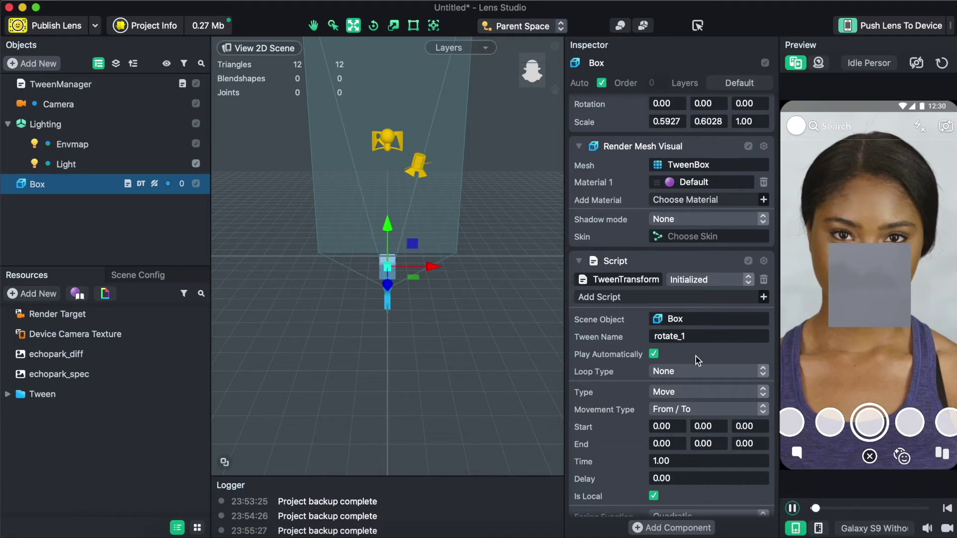
pyautogui.click(705, 394)
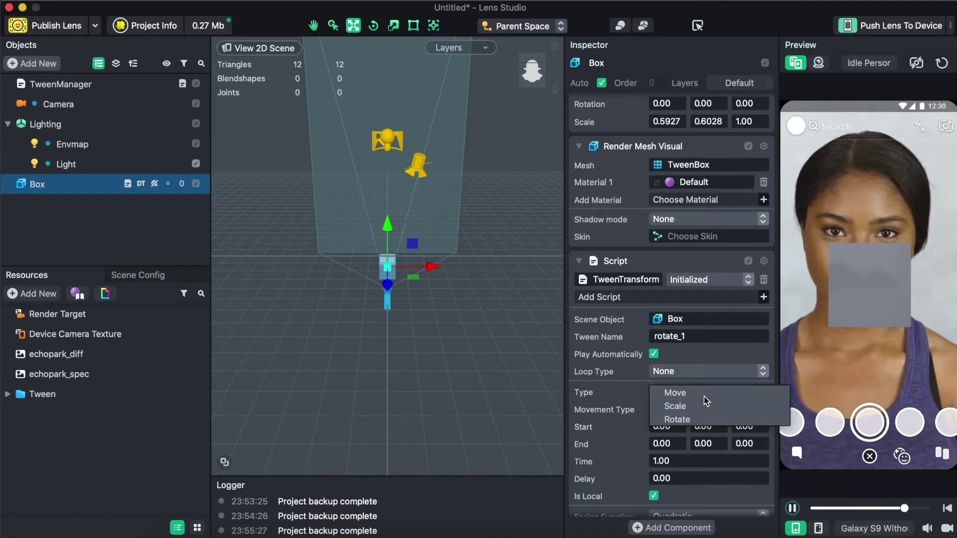
pyautogui.click(694, 421)
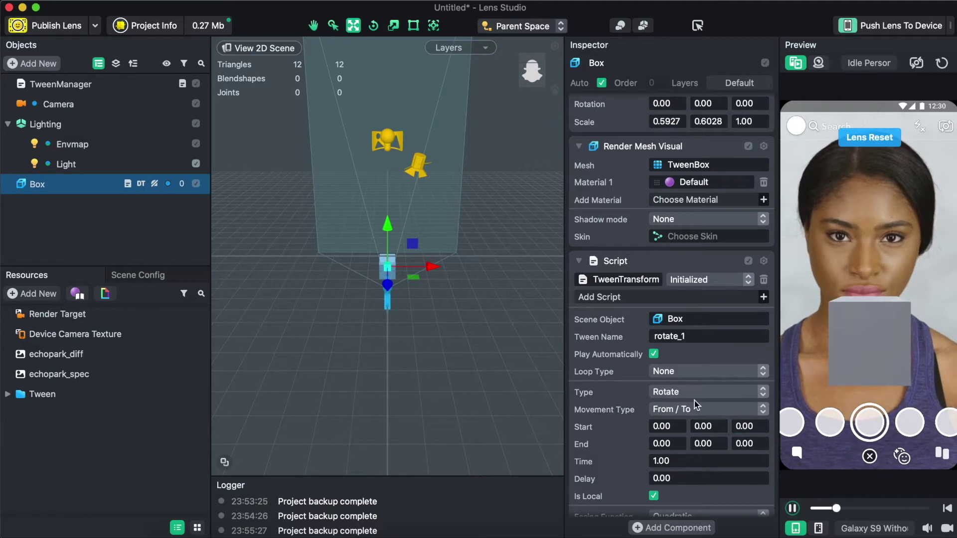
# Set the rotation's End Z value to 45 and the loop type to Loop.
pyautogui.click(742, 427)
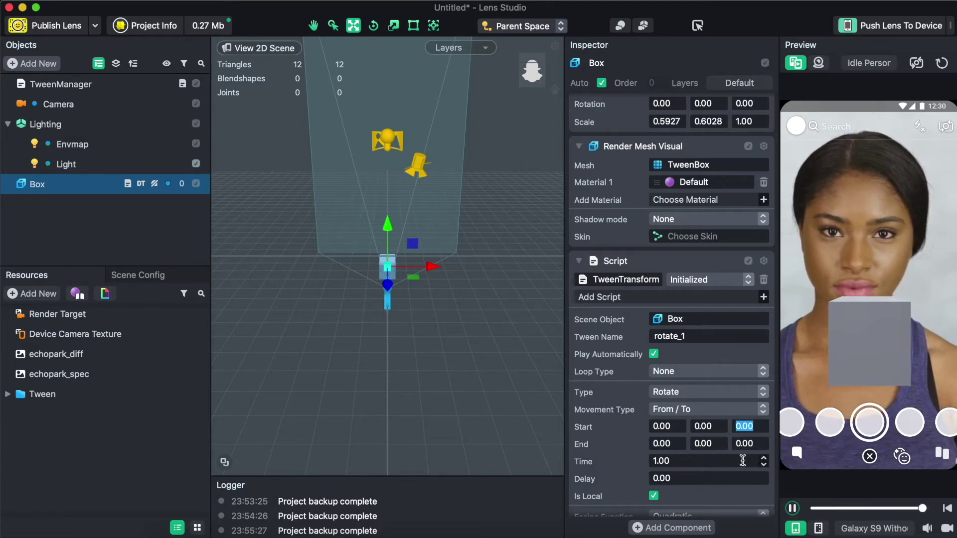
pyautogui.click(742, 444)
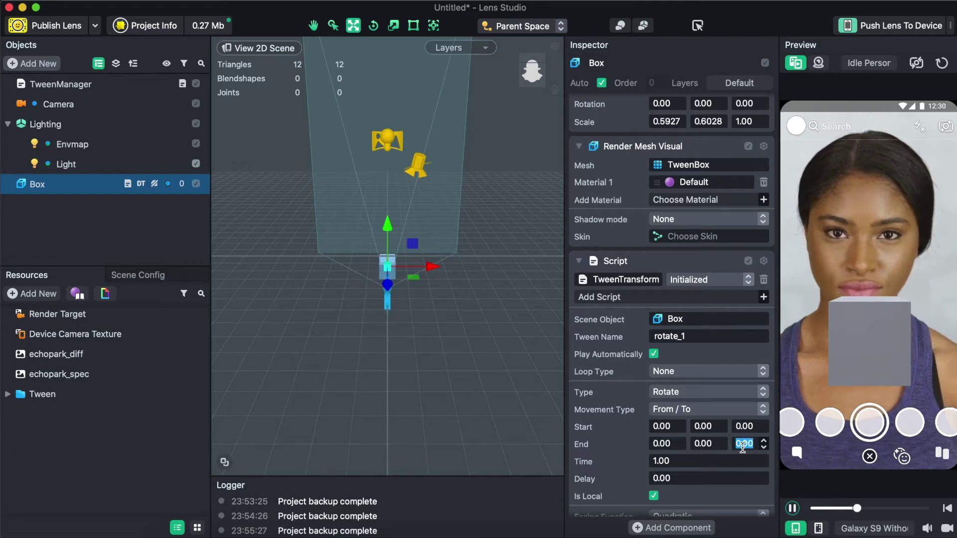
pyautogui.write('45')
pyautogui.press('Return')
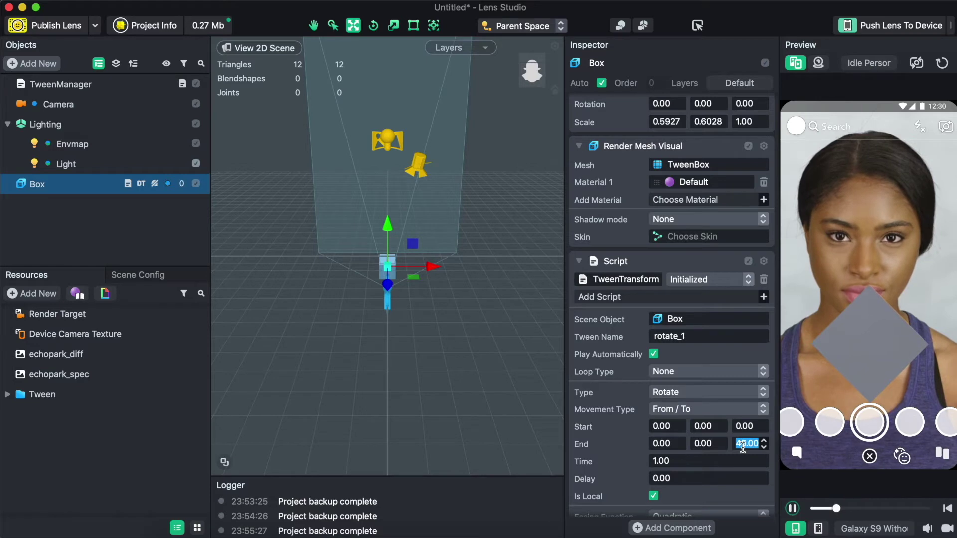
pyautogui.click(705, 372)
pyautogui.click(704, 386)
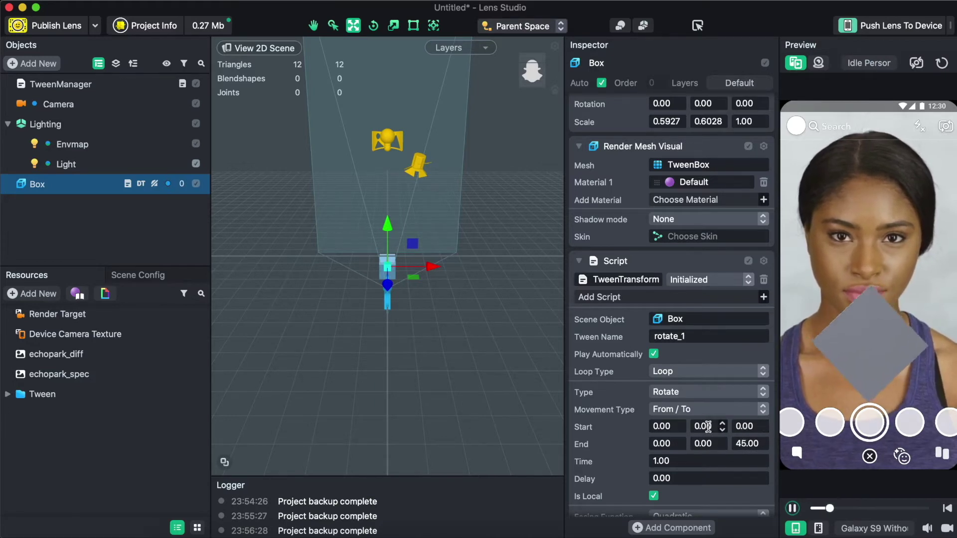
# Set the rotation's End Y and End X values to 45.
pyautogui.click(699, 443)
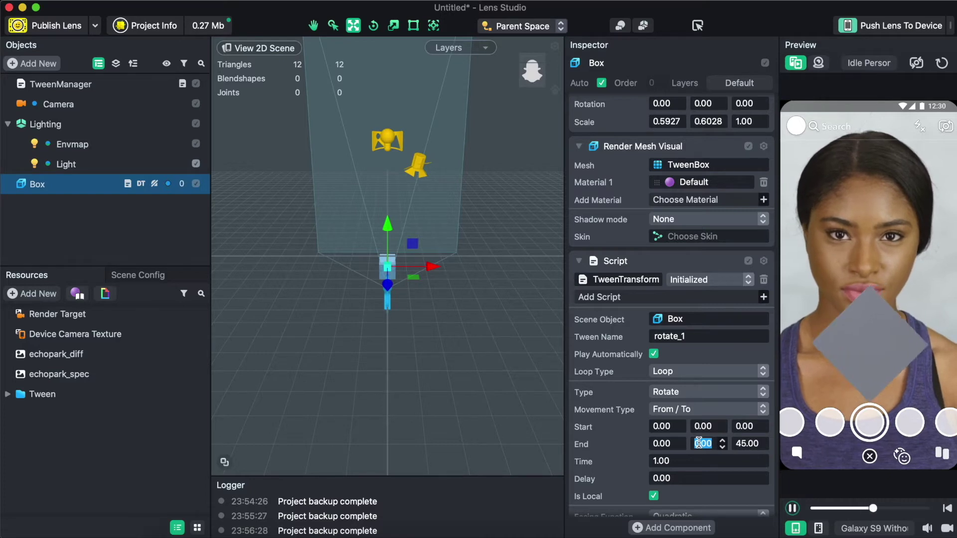
pyautogui.write('45')
pyautogui.press('Return')
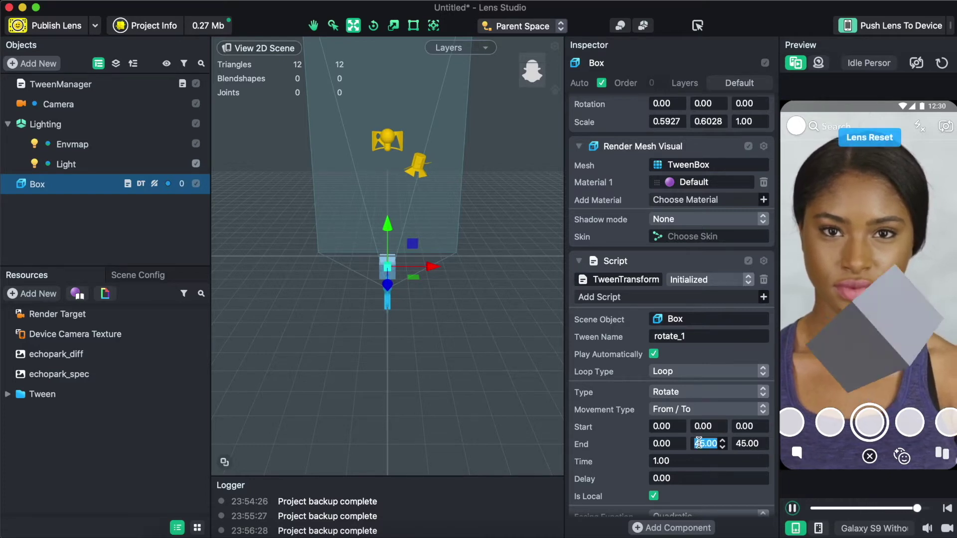
pyautogui.click(660, 444)
pyautogui.write('45')
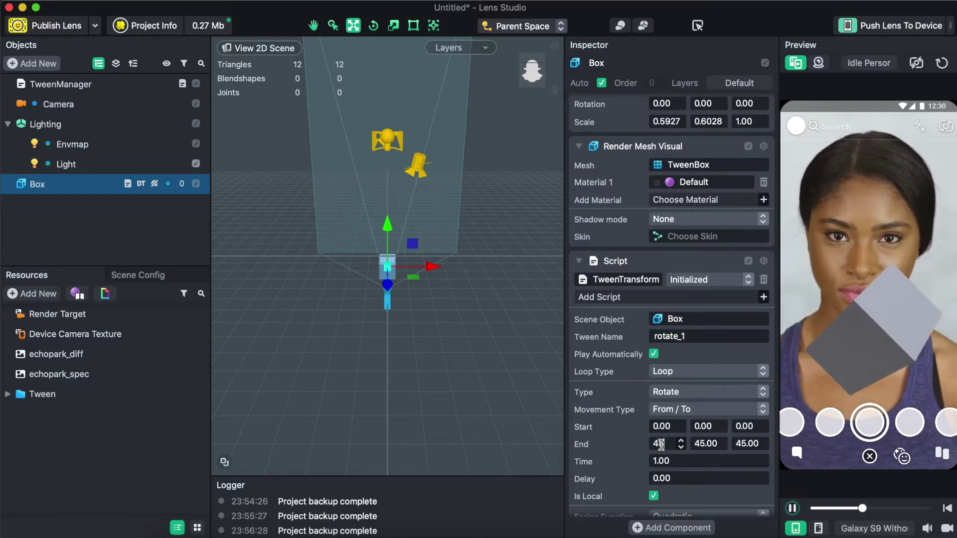
pyautogui.press('Return')
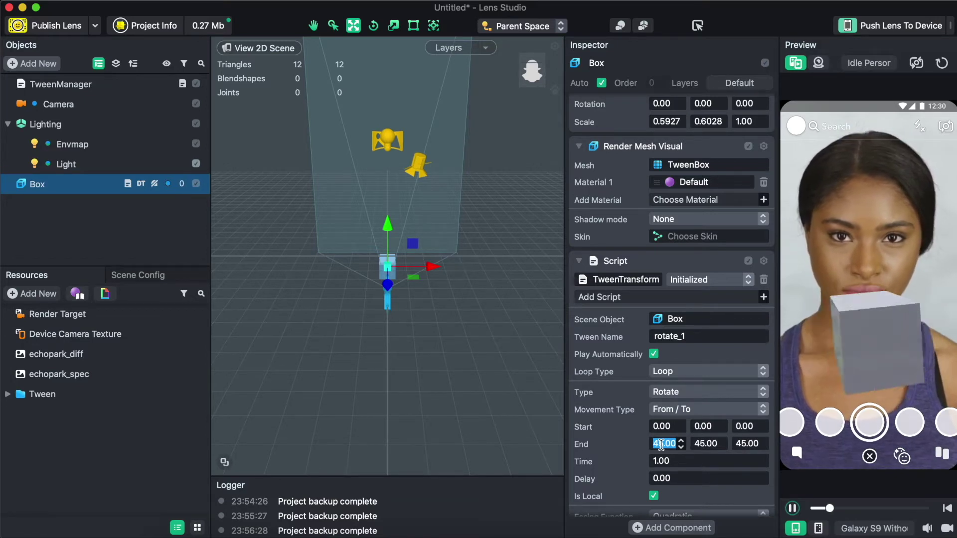
# Switch the rotate_1 tween's movement type to Offset.
pyautogui.click(686, 409)
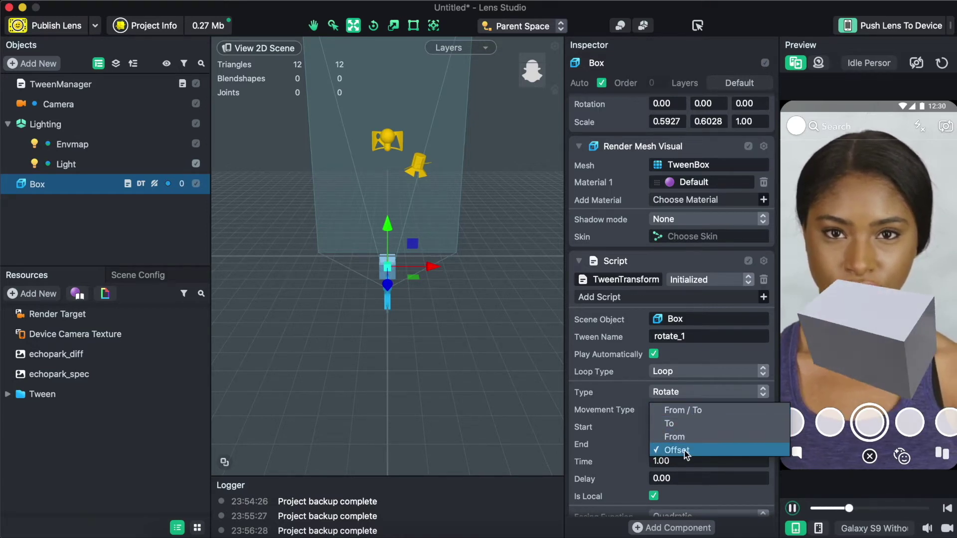
pyautogui.click(629, 443)
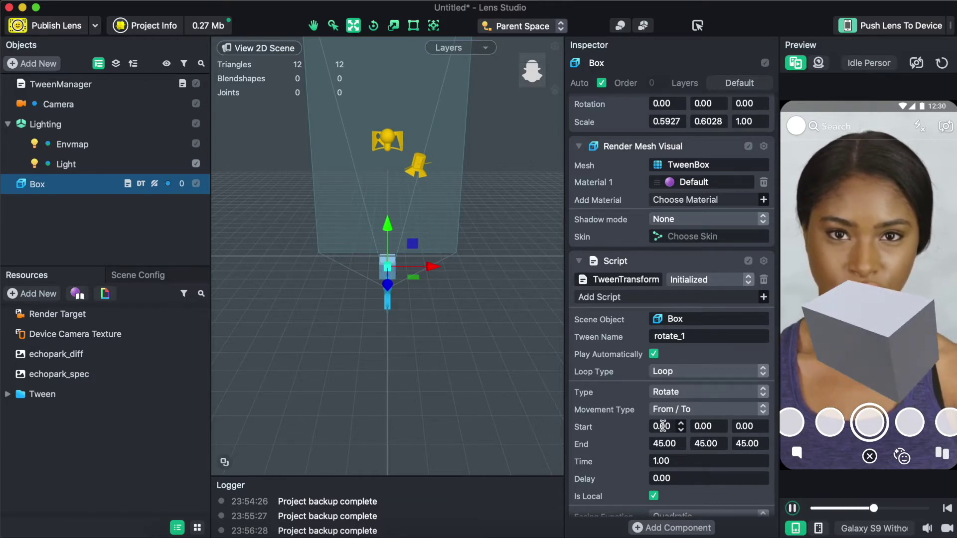
pyautogui.click(690, 411)
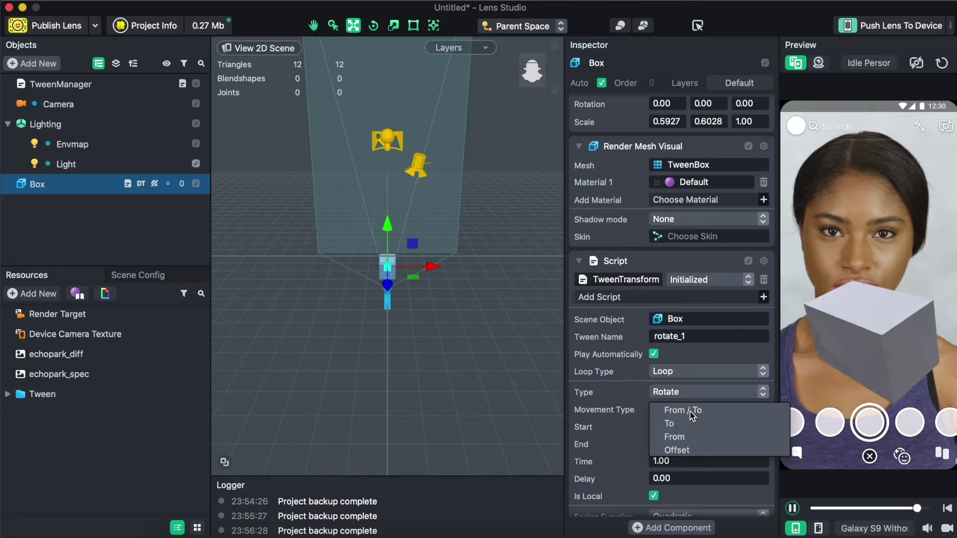
pyautogui.click(690, 451)
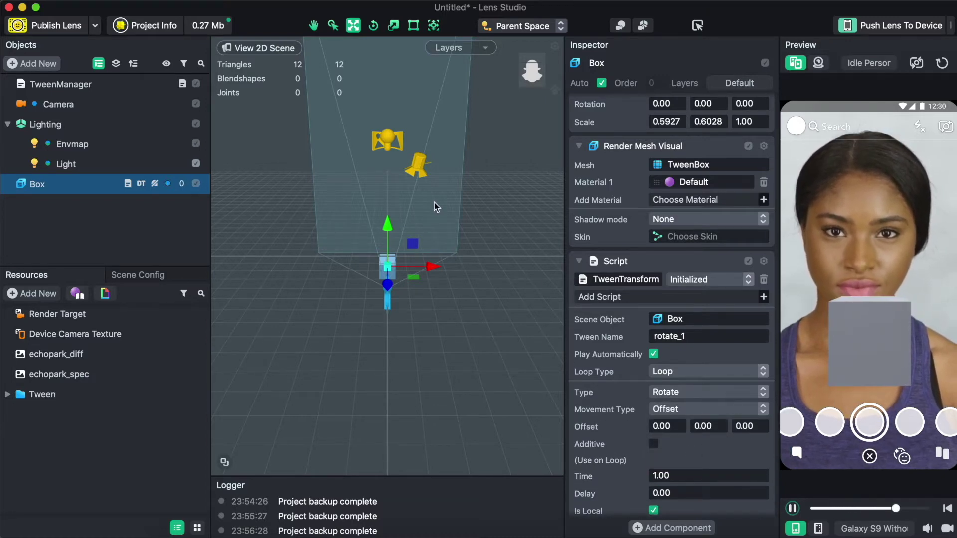
# Raise the box slightly along Y and set the tween's Z offset to 45.
pyautogui.moveTo(392, 231); pyautogui.dragTo(391, 219)
pyautogui.click(743, 425)
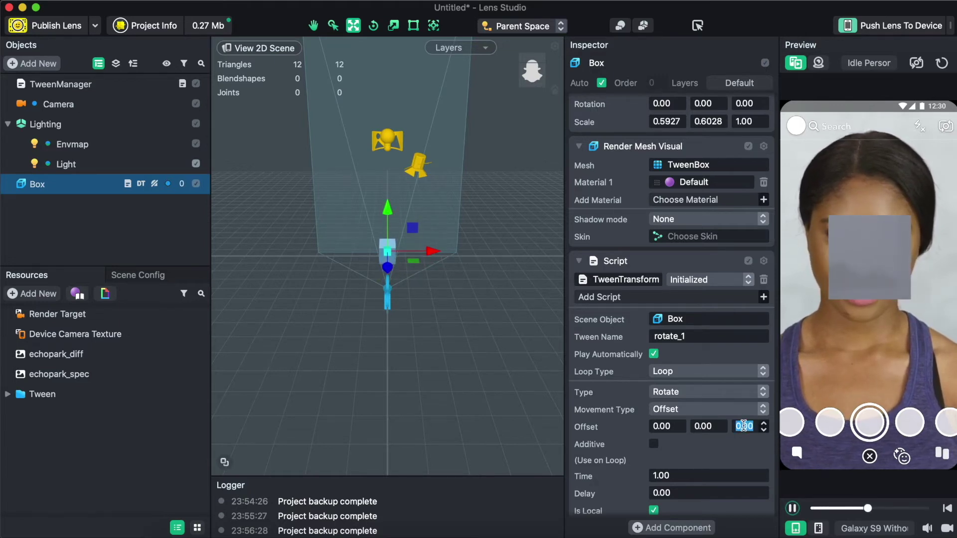
pyautogui.write('45')
pyautogui.press('Return')
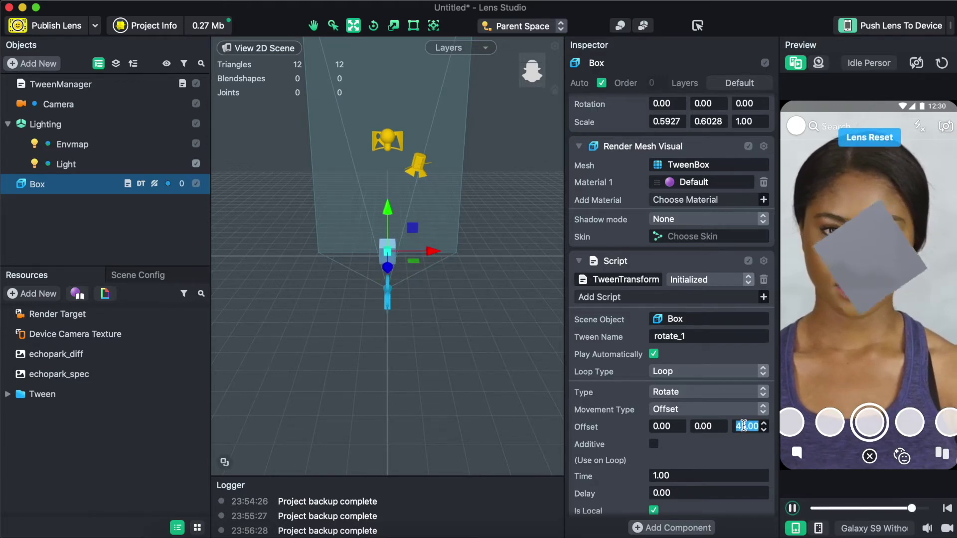
# Return the tween's movement type to From / To and lower the box to around its earlier height.
pyautogui.click(710, 411)
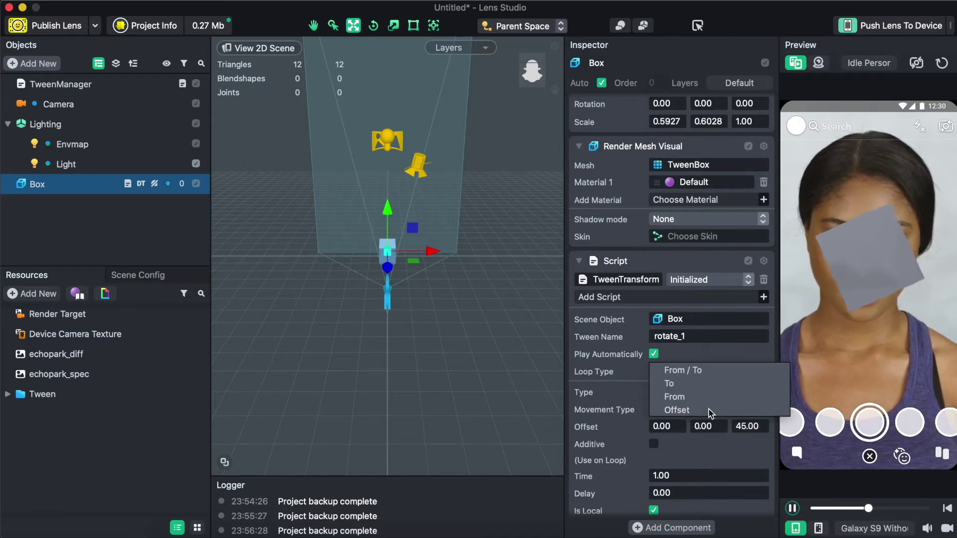
pyautogui.click(699, 373)
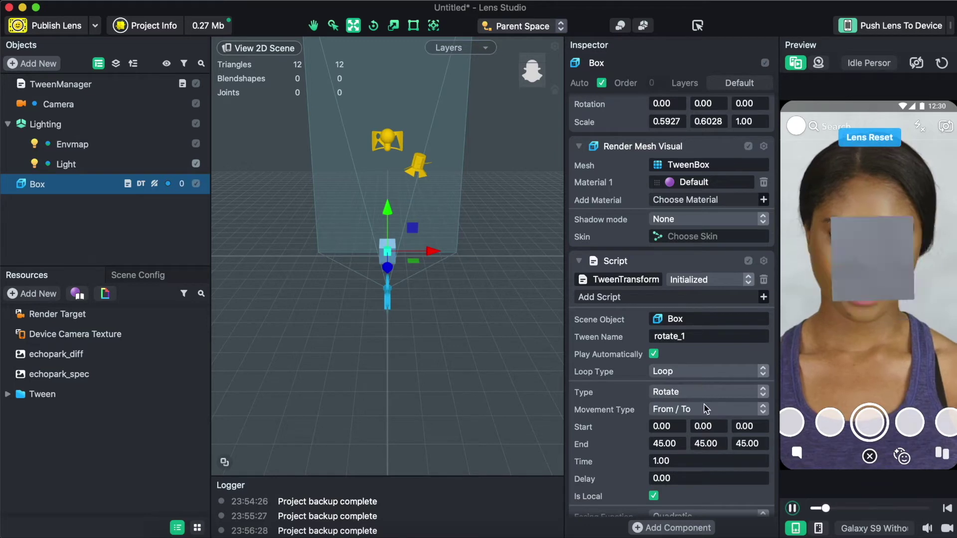
pyautogui.click(663, 426)
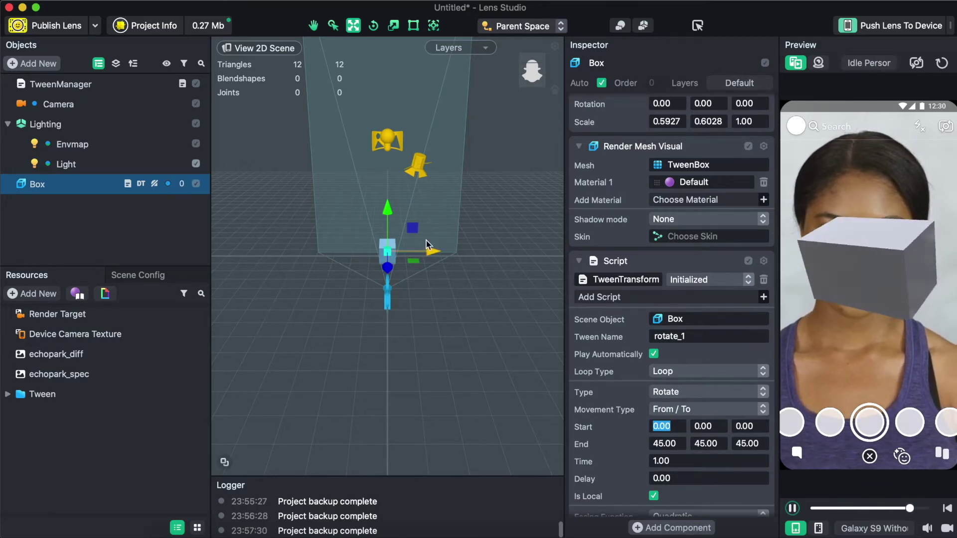
pyautogui.moveTo(387, 208); pyautogui.dragTo(386, 223)
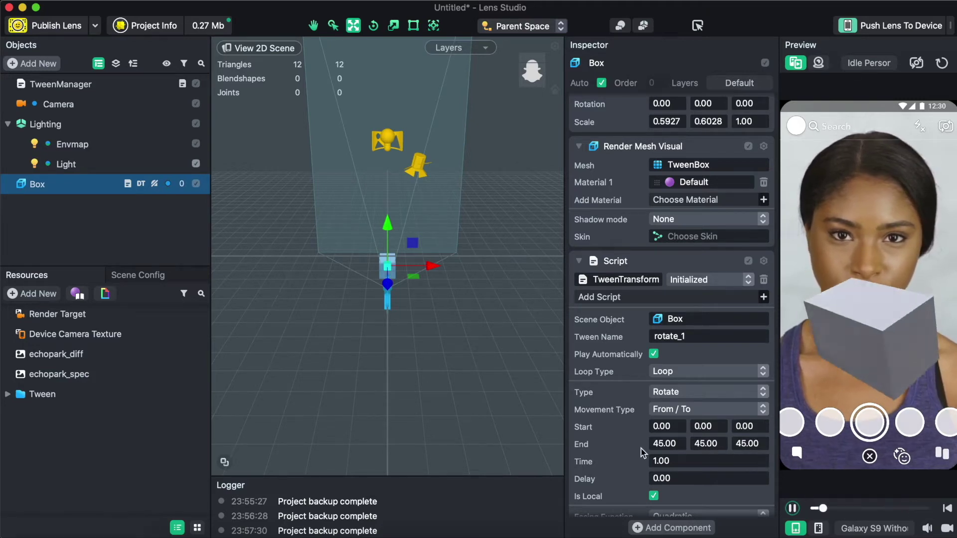
# Set the tween's Time to 0.8 and its easing function to Exponential.
pyautogui.scroll(-1, 640, 448)
pyautogui.click(674, 428)
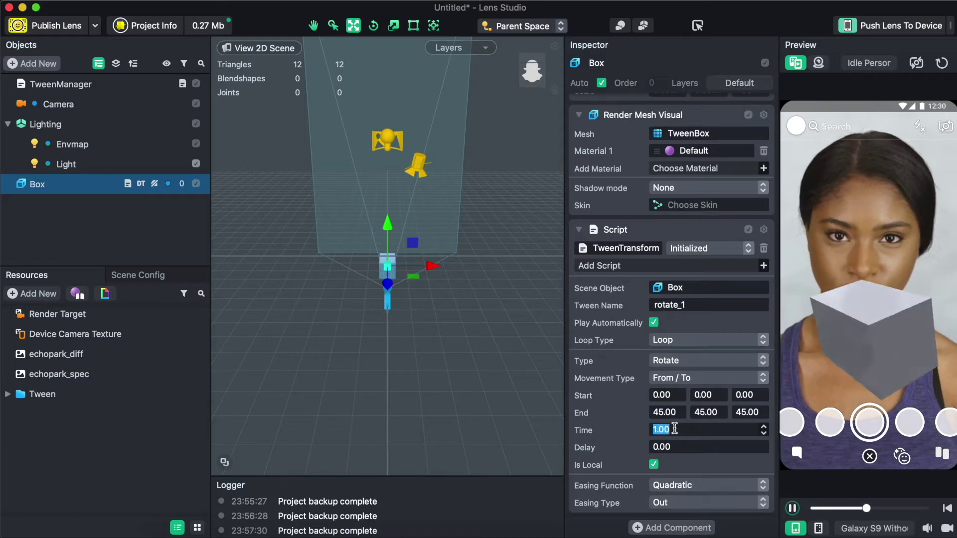
pyautogui.write('1')
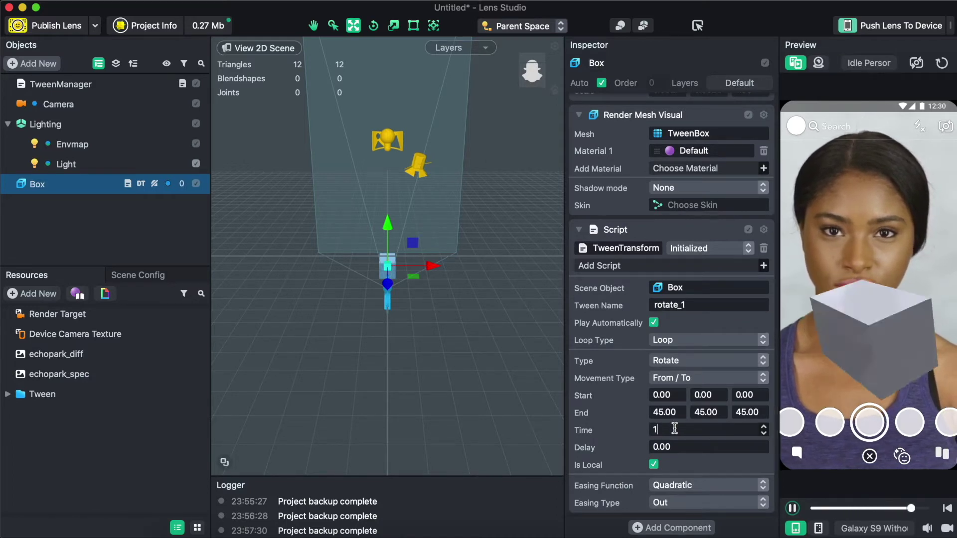
pyautogui.write('..8')
pyautogui.press('Return')
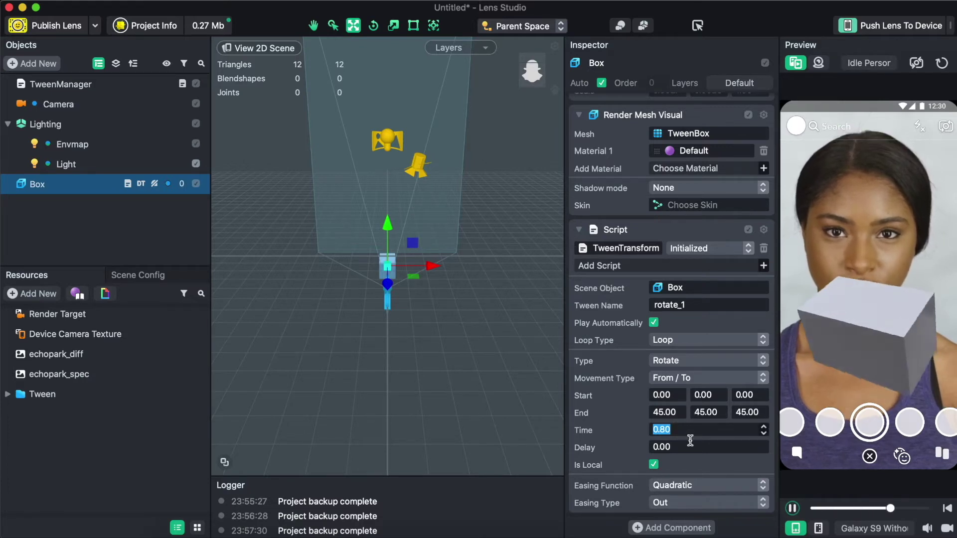
pyautogui.click(690, 486)
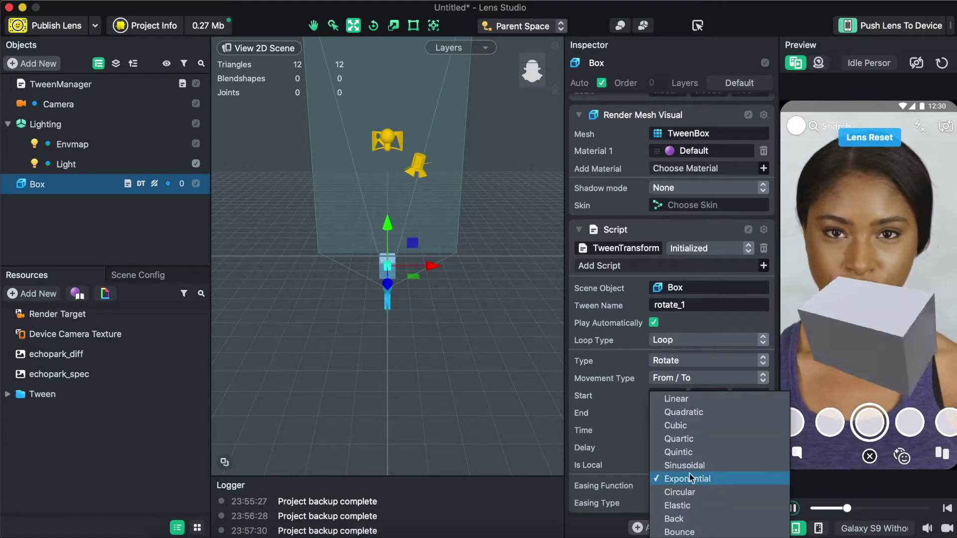
pyautogui.click(689, 480)
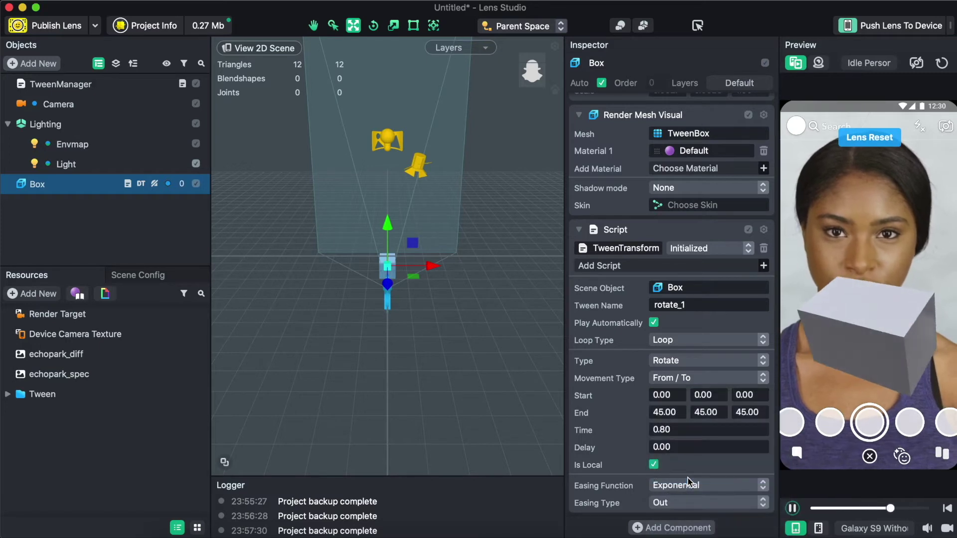
# Set the rotate_1 tween's easing function to Cubic and its easing type to In / Out.
pyautogui.click(689, 483)
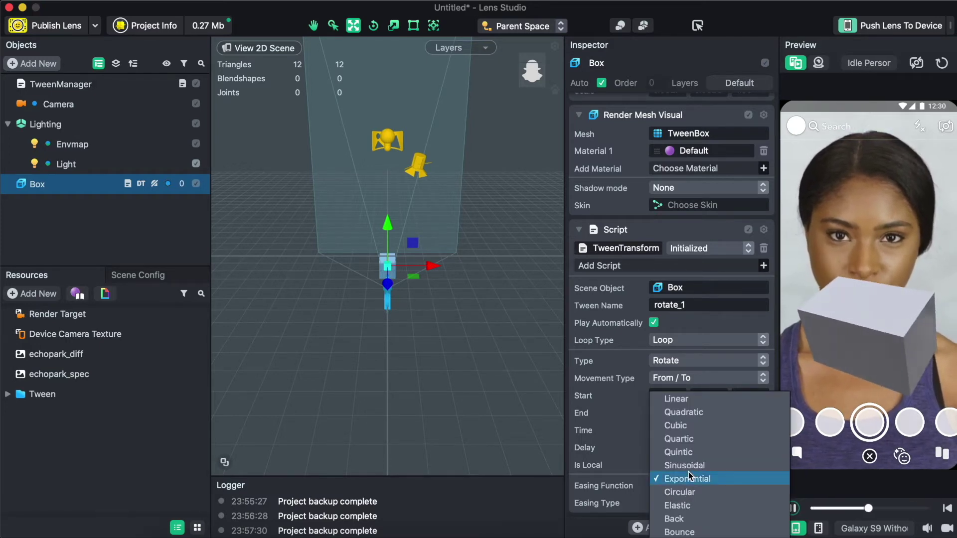
pyautogui.click(686, 425)
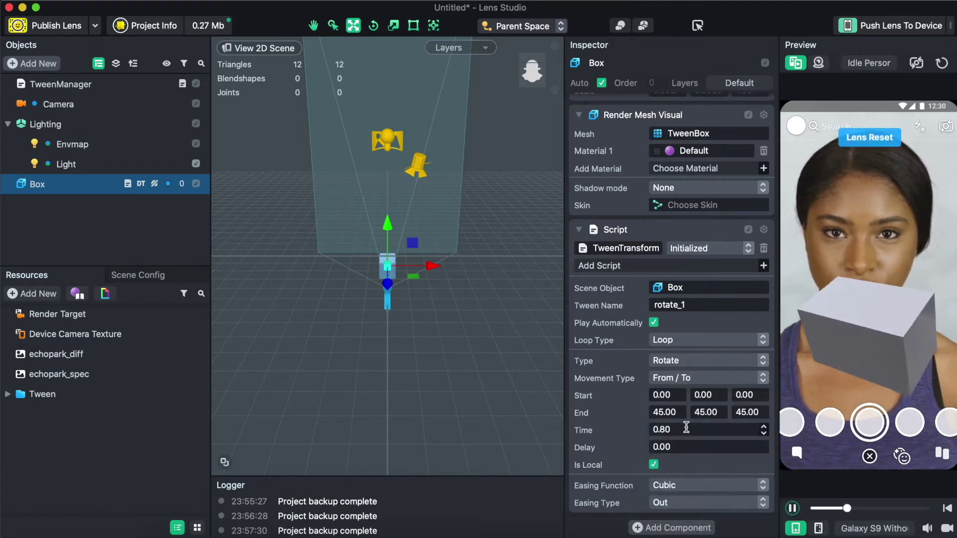
pyautogui.click(694, 503)
pyautogui.click(683, 516)
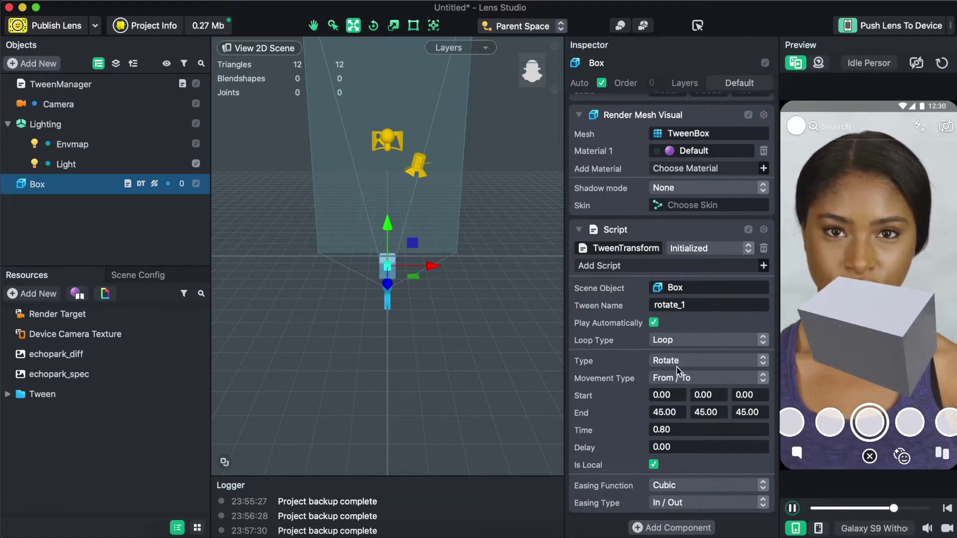
# Rename the Box object as Rotate.
pyautogui.rightClick(70, 194)
pyautogui.rightClick(74, 185)
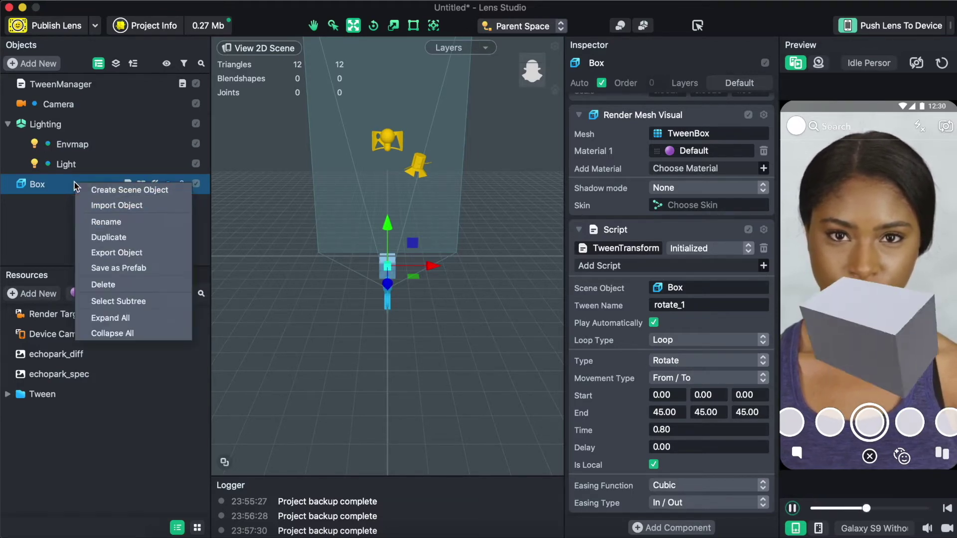
pyautogui.click(96, 225)
pyautogui.write('r')
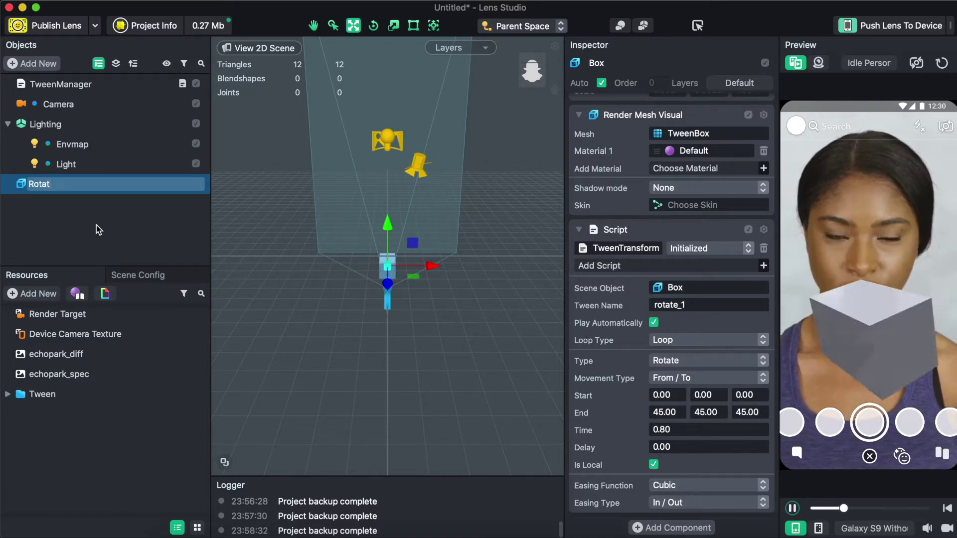
pyautogui.click(98, 230)
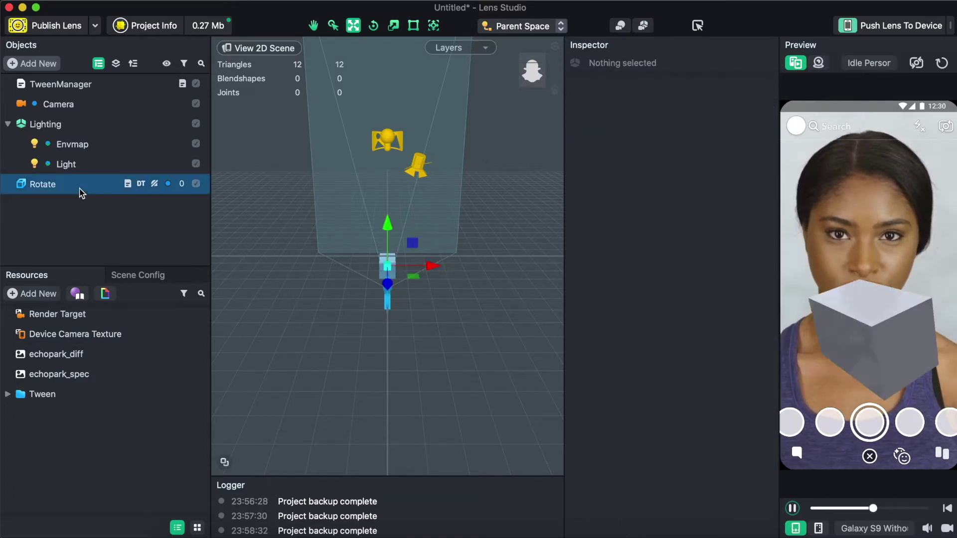
# Duplicate the Rotate object and rename the copy as Move.
pyautogui.rightClick(79, 189)
pyautogui.click(108, 244)
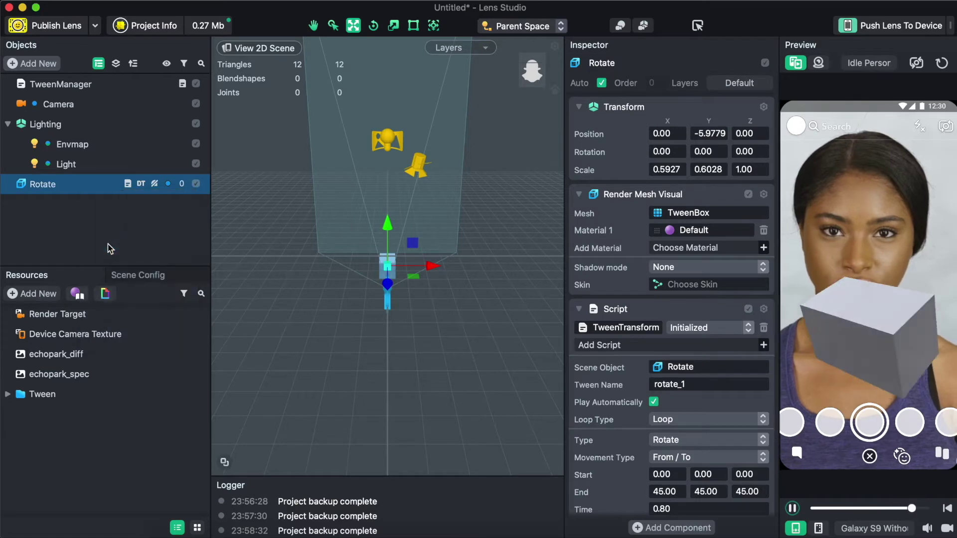
pyautogui.rightClick(83, 215)
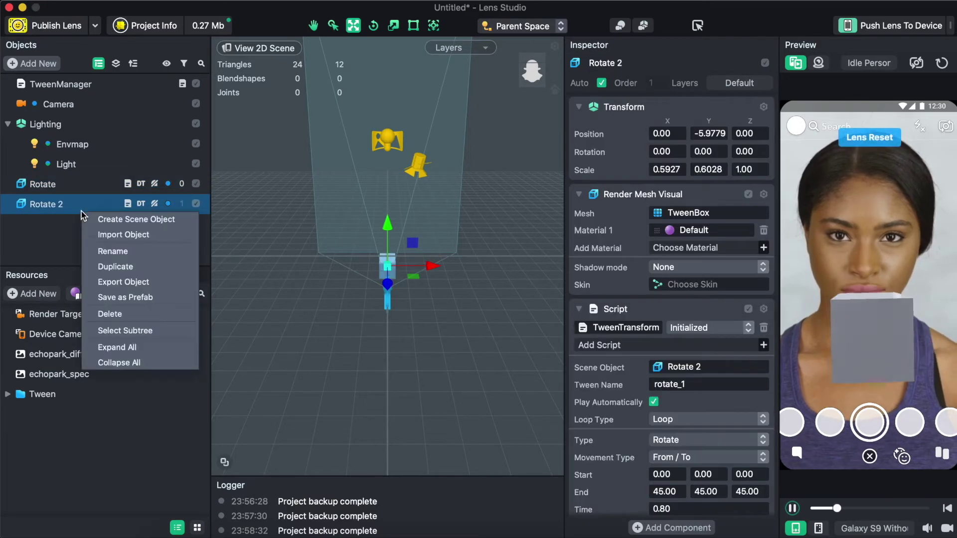
pyautogui.click(113, 251)
pyautogui.write('Move')
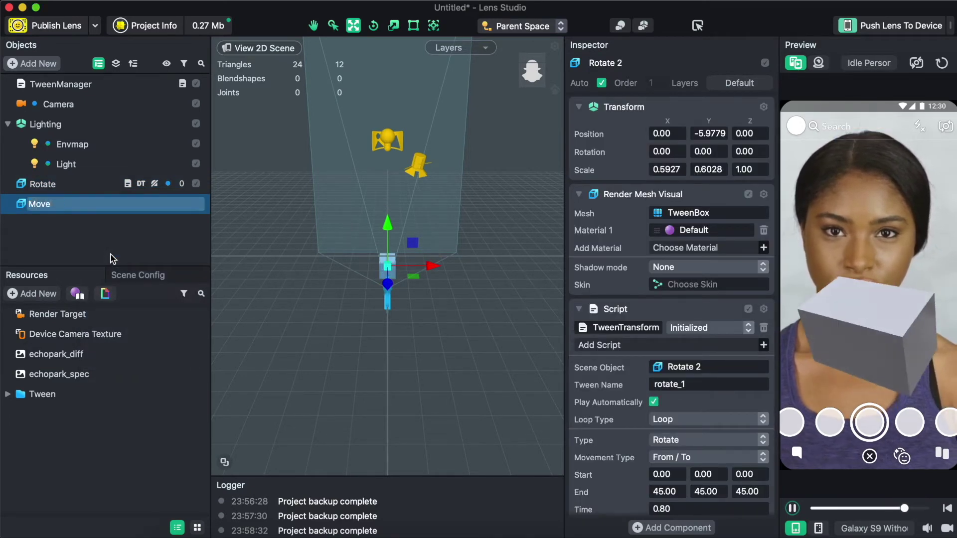
pyautogui.click(121, 243)
# Set the tween name of the Move object's TweenTransform script to move_1.
pyautogui.click(113, 208)
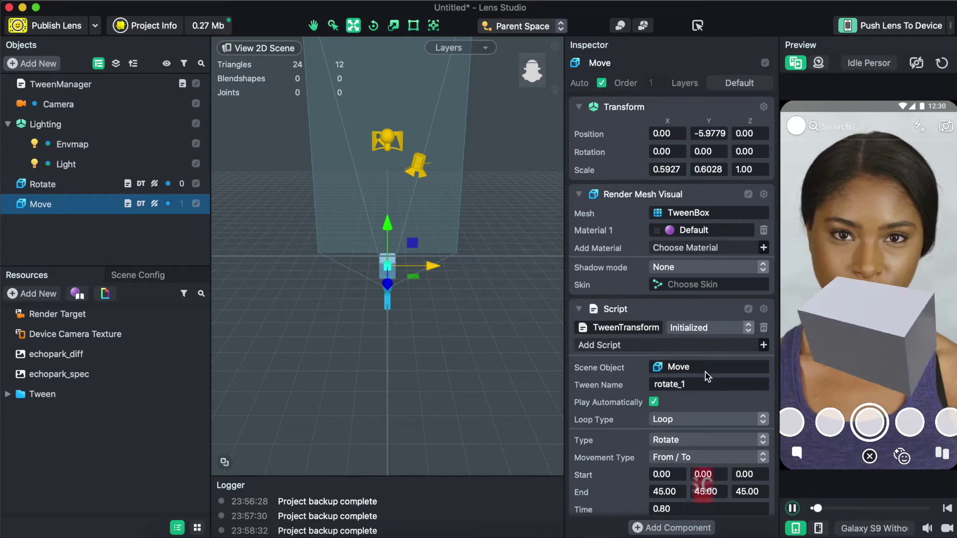
pyautogui.click(689, 383)
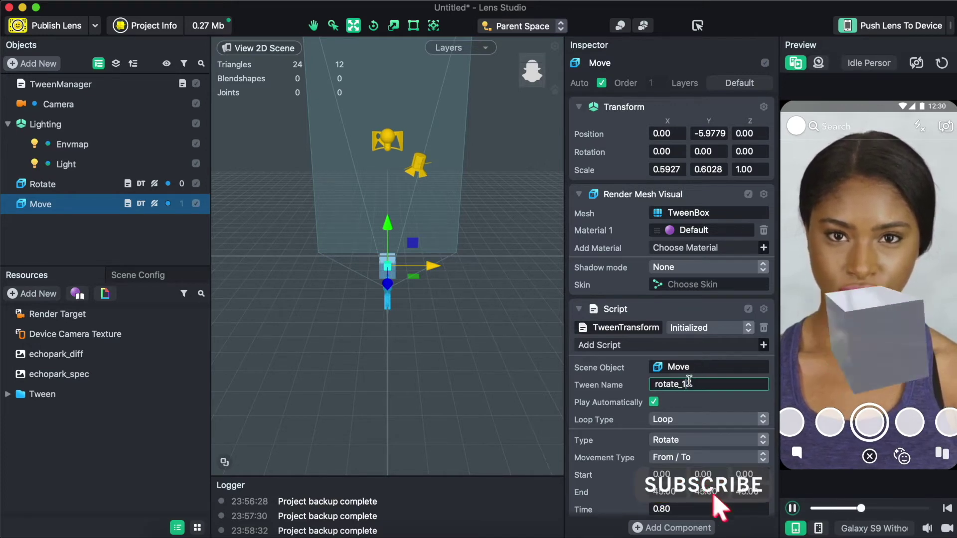
pyautogui.doubleClick(689, 383)
pyautogui.write('move_1')
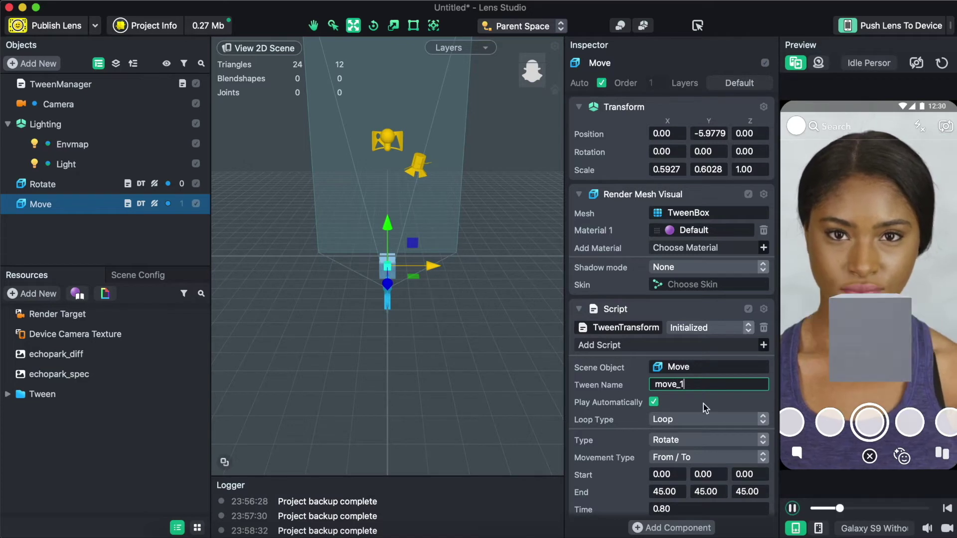
pyautogui.click(696, 405)
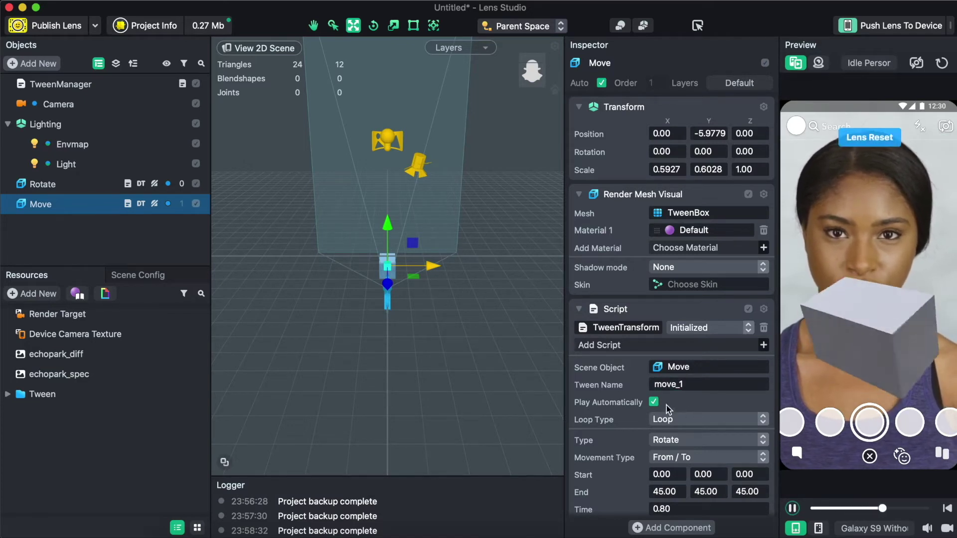
# Set the move_1 tween's type to Move and its movement type to Offset.
pyautogui.scroll(-3, 689, 411)
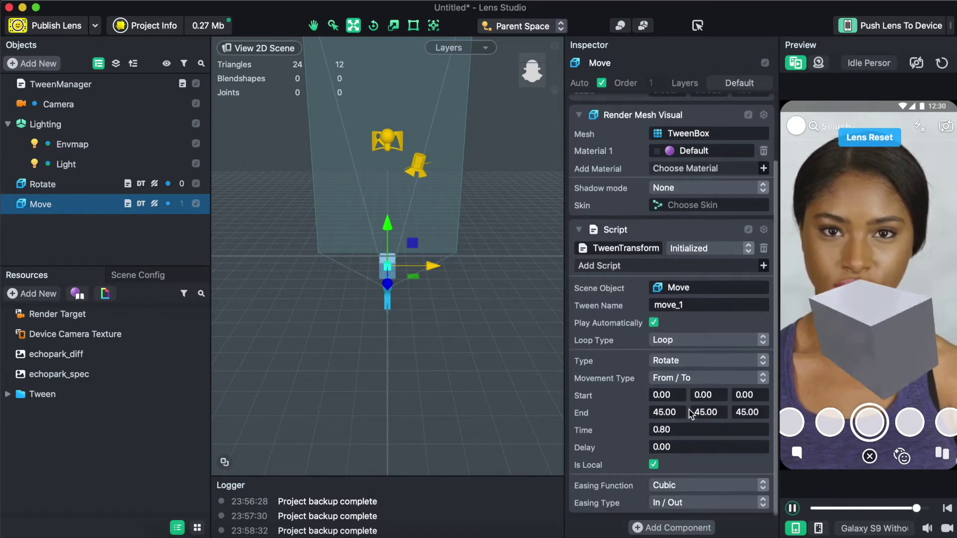
pyautogui.click(683, 361)
pyautogui.click(682, 338)
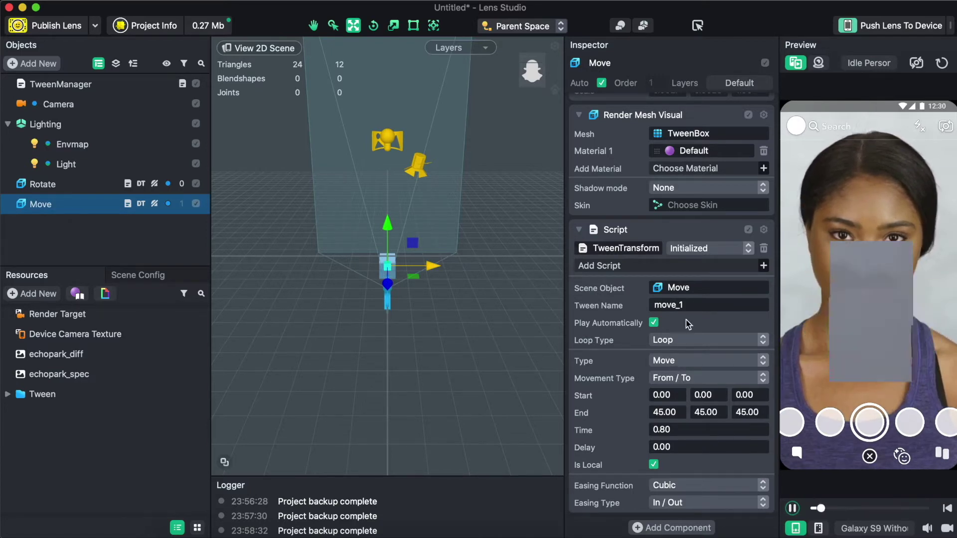
pyautogui.click(676, 380)
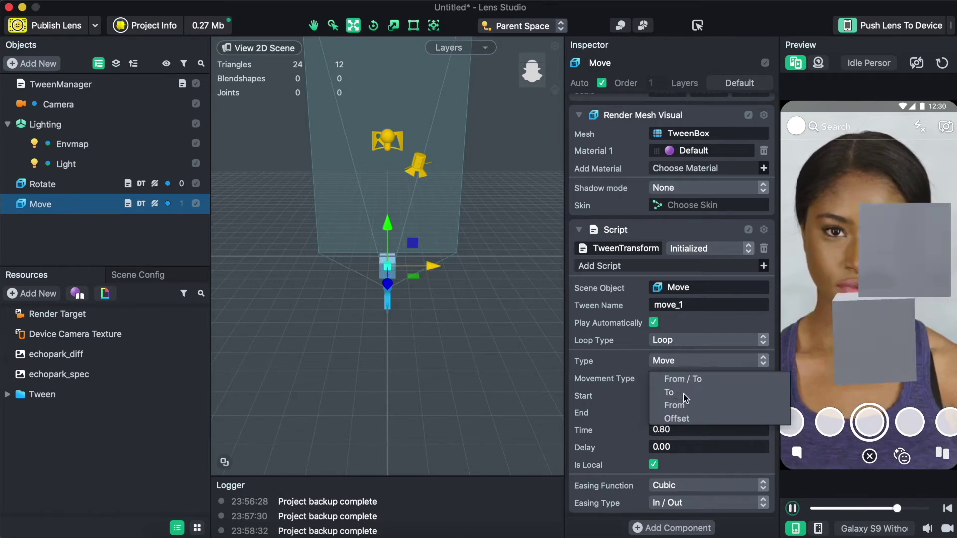
pyautogui.click(688, 419)
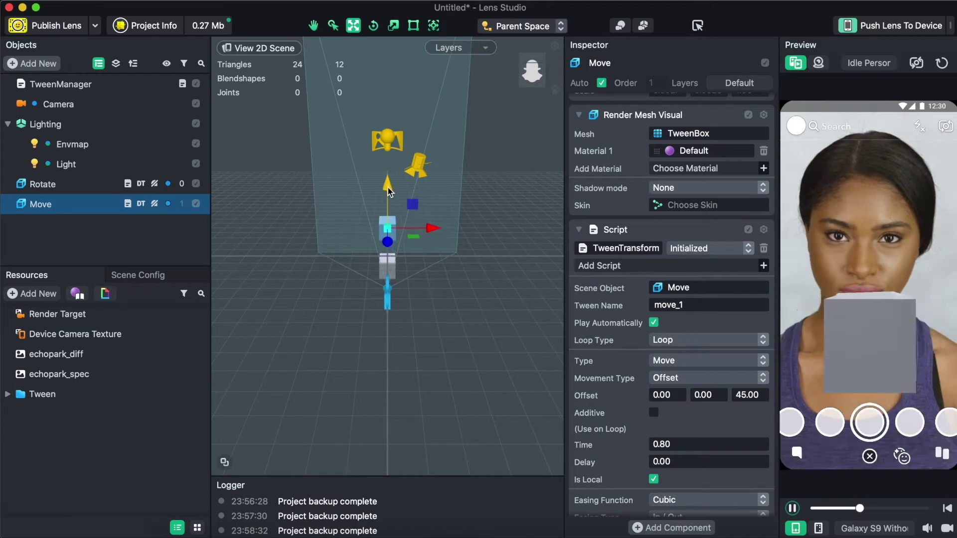
# Raise the Move box slightly above the Rotate box along Y and reset the lens preview.
pyautogui.click(941, 63)
pyautogui.click(942, 63)
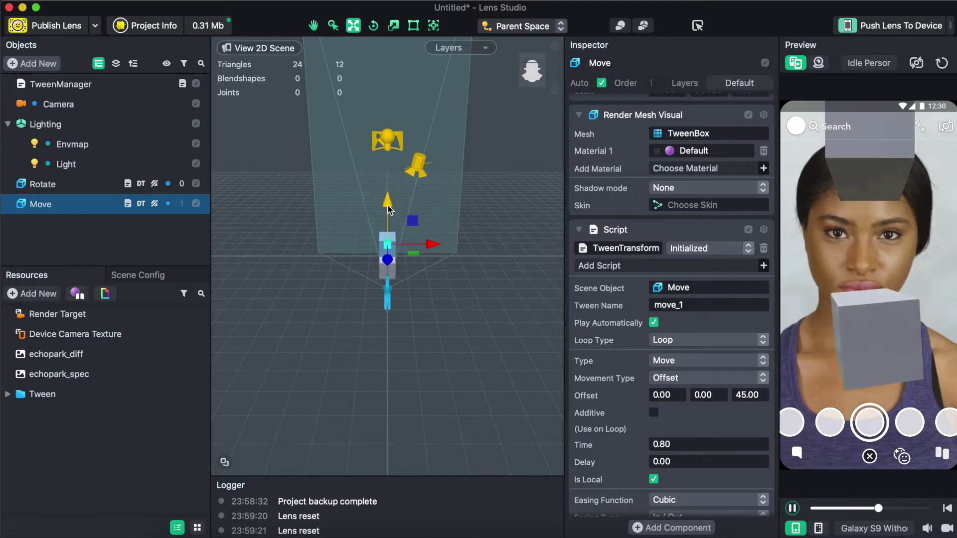
pyautogui.click(942, 63)
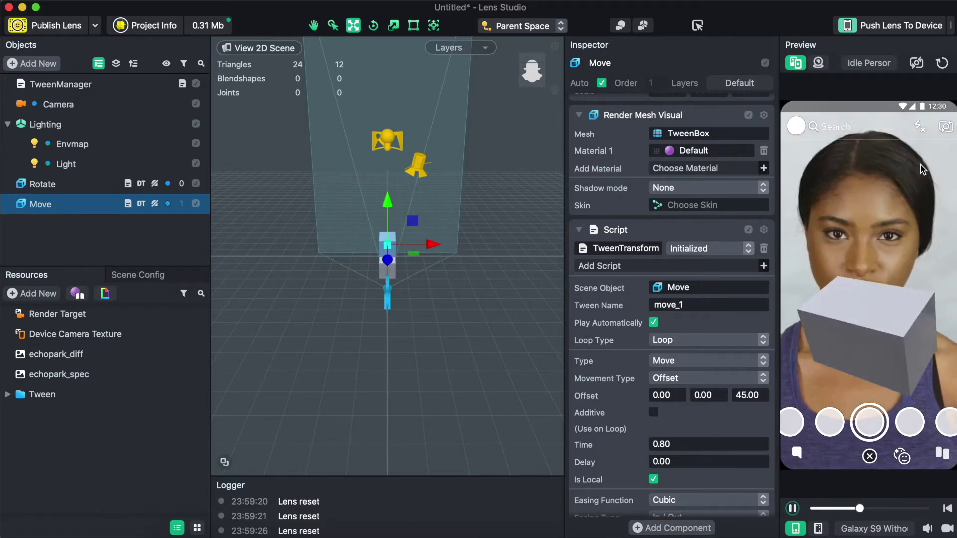
# Set the move_1 tween's Z offset to 0.
pyautogui.doubleClick(740, 395)
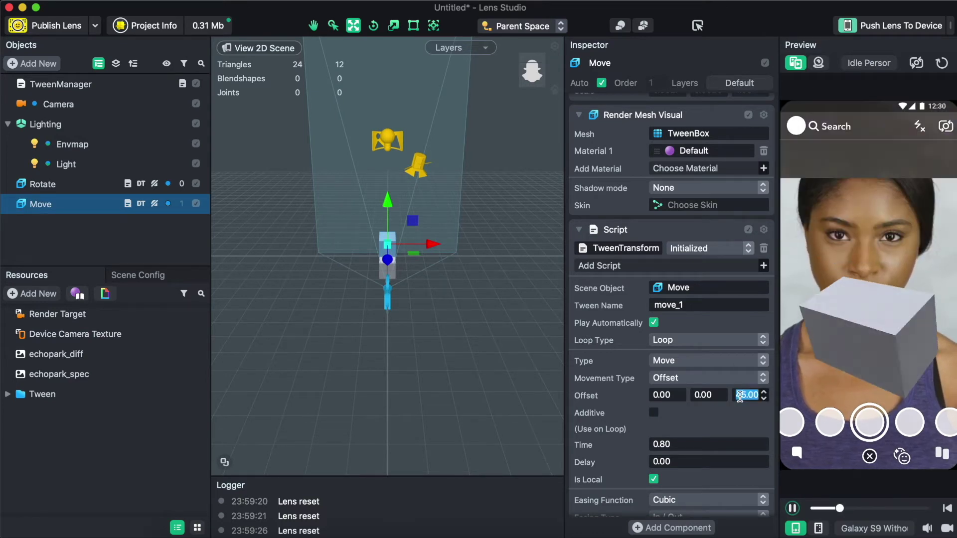
pyautogui.write('0')
pyautogui.press('Return')
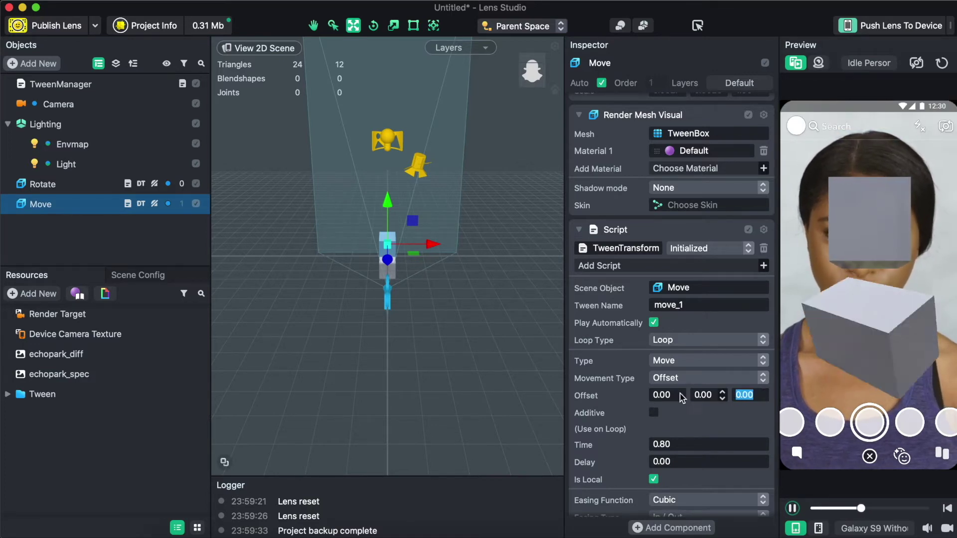
# Shift the Move box along negative X to the side of the Rotate box and reset the lens preview.
pyautogui.click(661, 395)
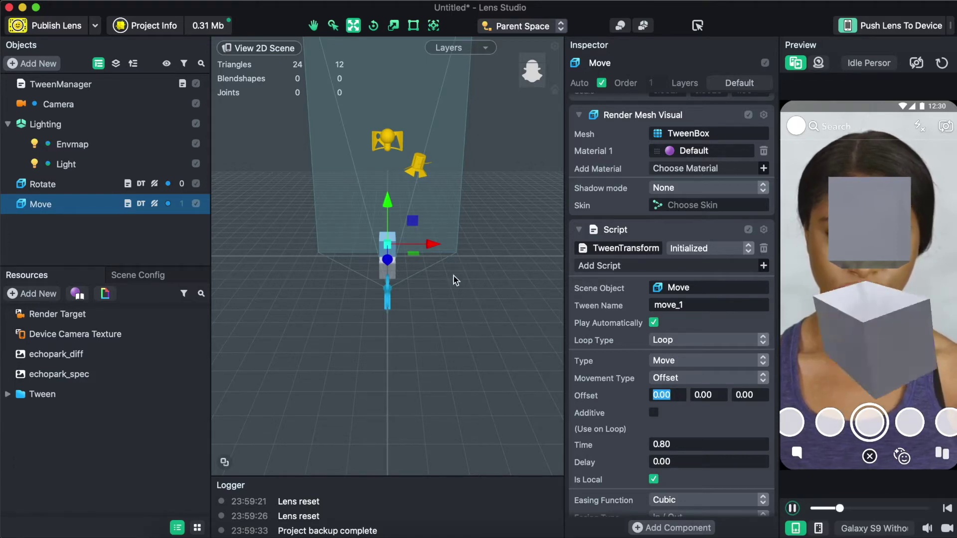
pyautogui.moveTo(427, 245); pyautogui.dragTo(410, 250)
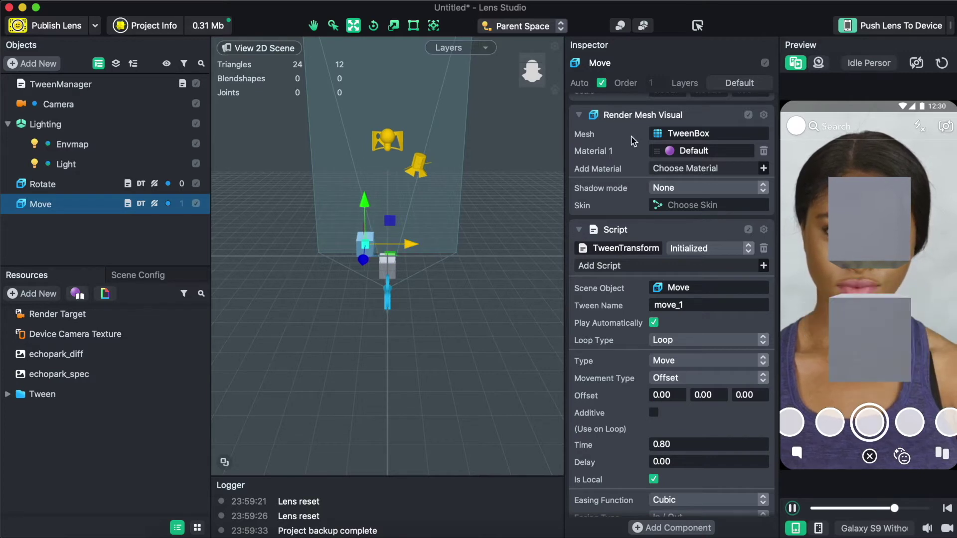
pyautogui.click(941, 63)
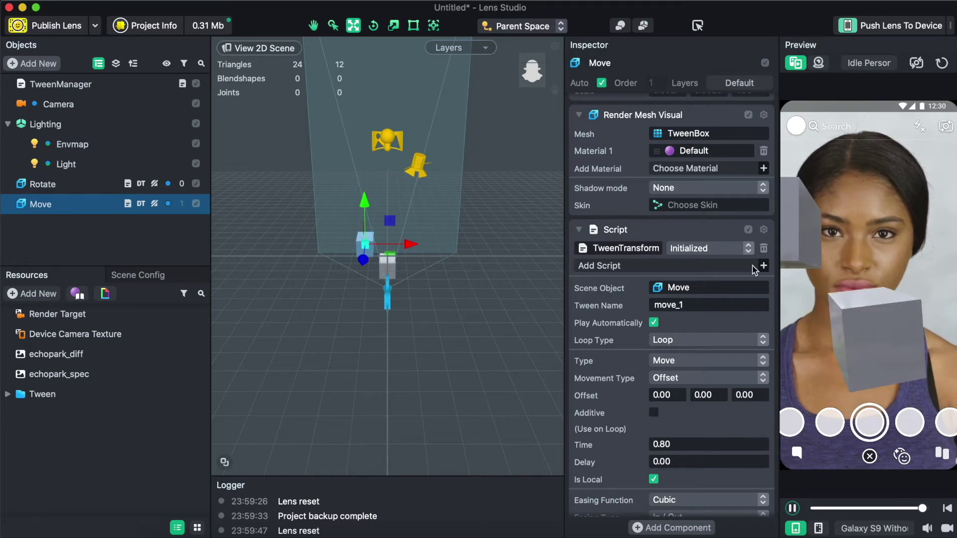
# Try X offsets of 4 and 10 for the move_1 tween, and settle on 20.
pyautogui.doubleClick(665, 399)
pyautogui.write('4')
pyautogui.press('Return')
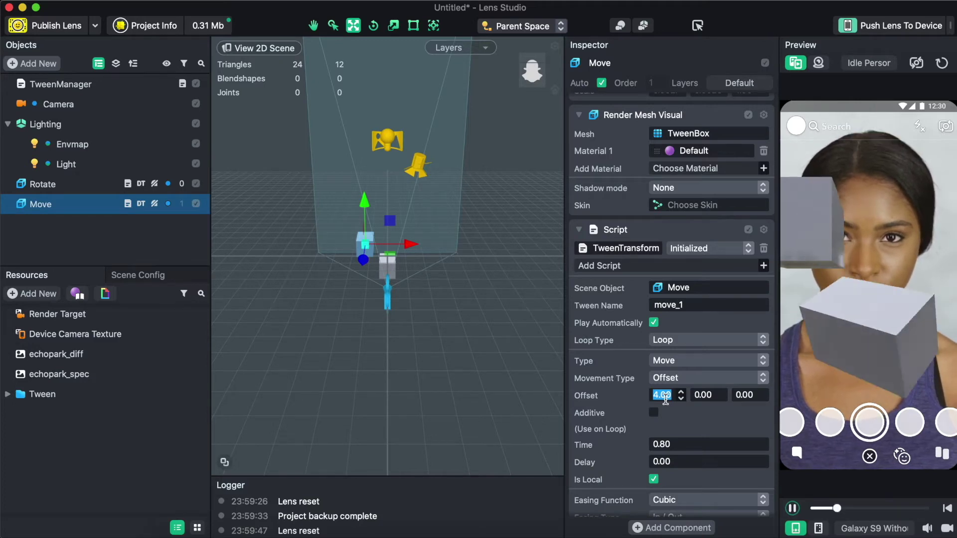
pyautogui.write('10')
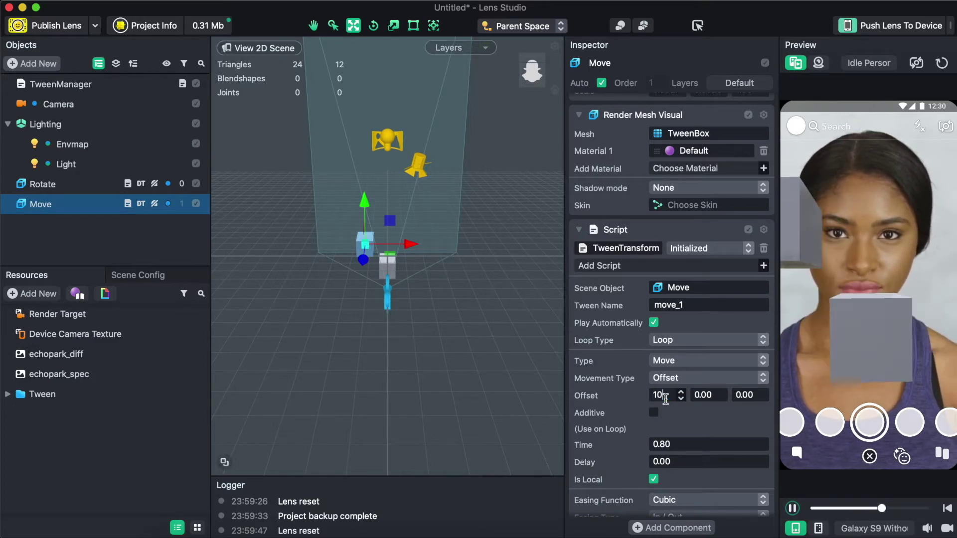
pyautogui.press('Return')
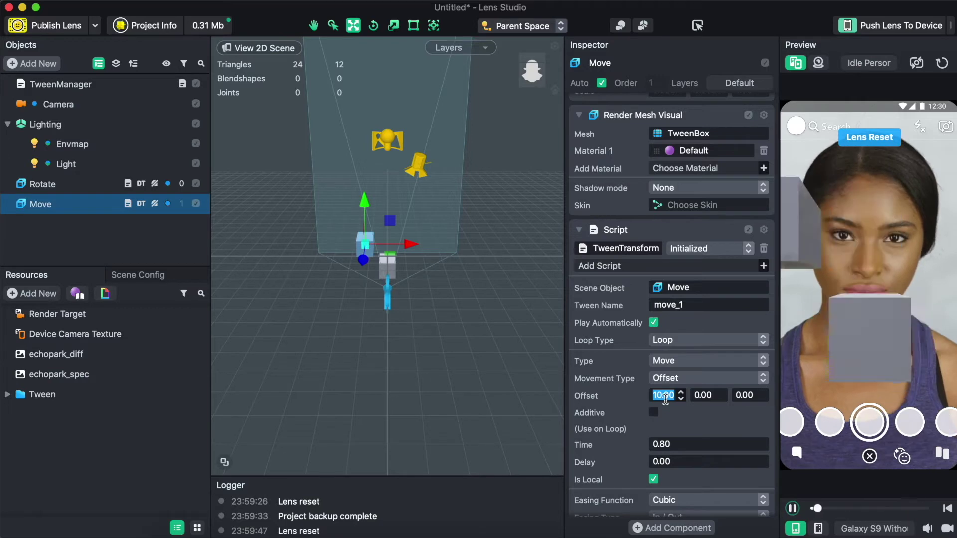
pyautogui.write('20')
pyautogui.press('Return')
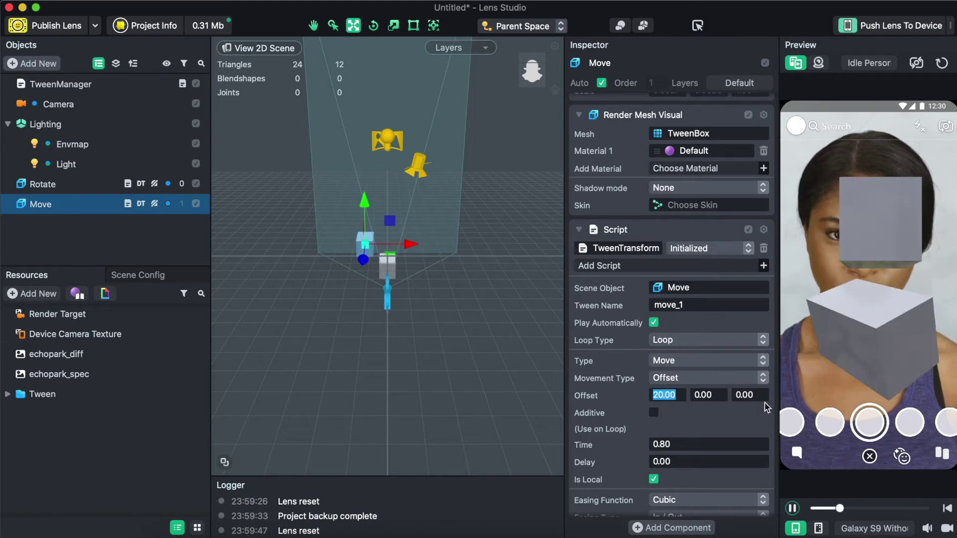
# Set the move_1 tween's Y offset to 5.
pyautogui.click(704, 395)
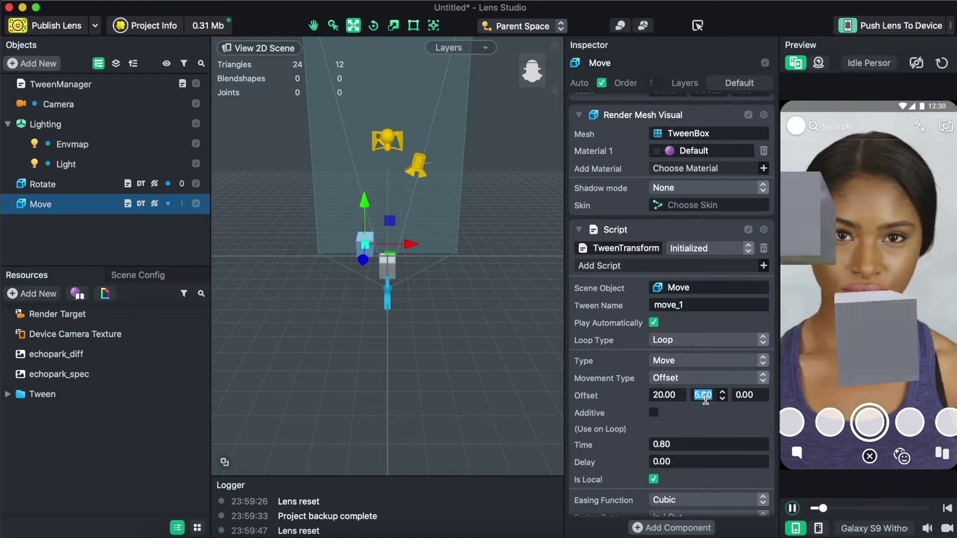
pyautogui.click(700, 364)
pyautogui.click(706, 418)
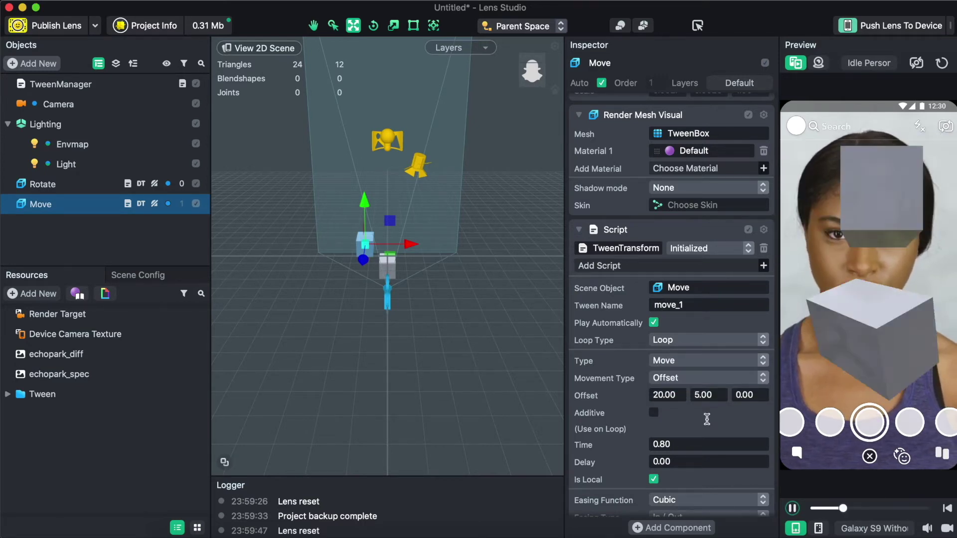
# Change the move_1 tween's loop type to Ping Pong.
pyautogui.scroll(-1, 706, 418)
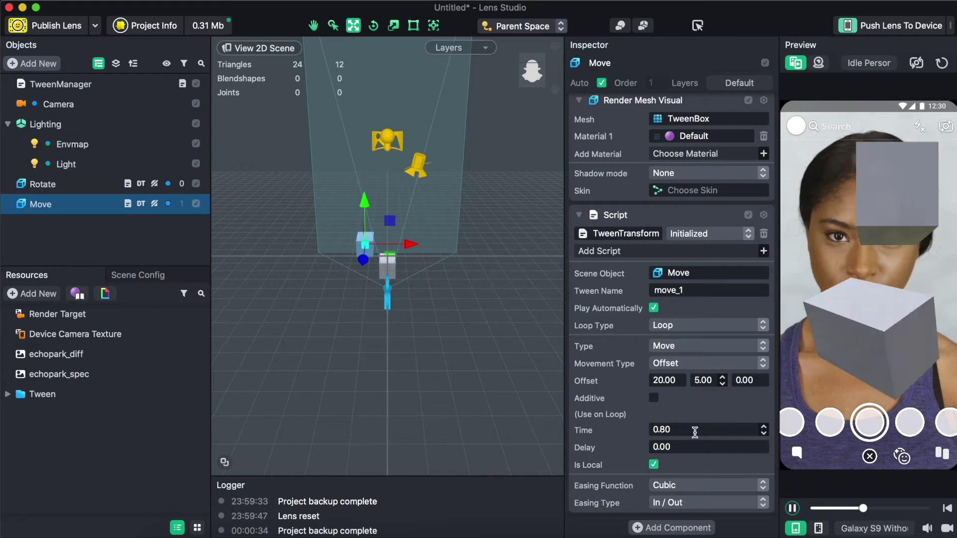
pyautogui.click(690, 326)
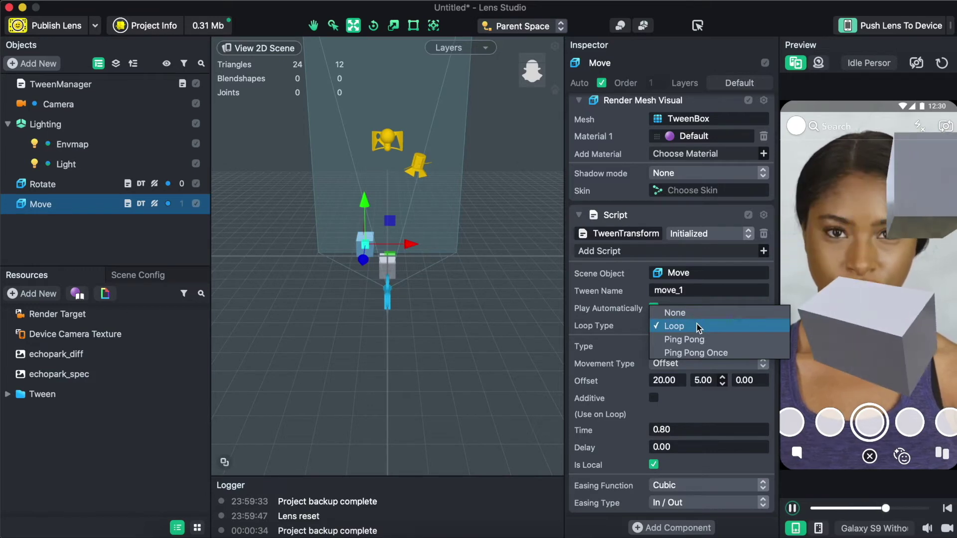
pyautogui.click(692, 412)
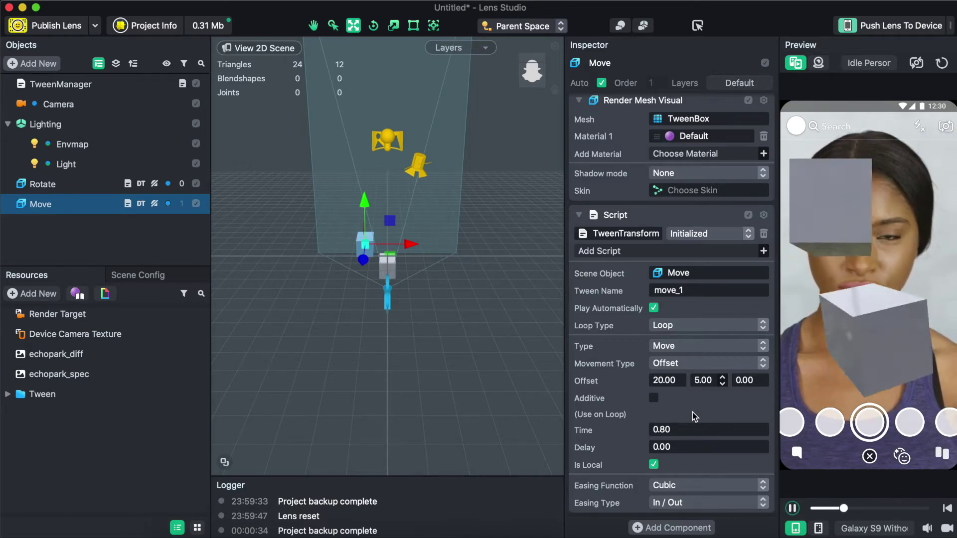
pyautogui.click(681, 324)
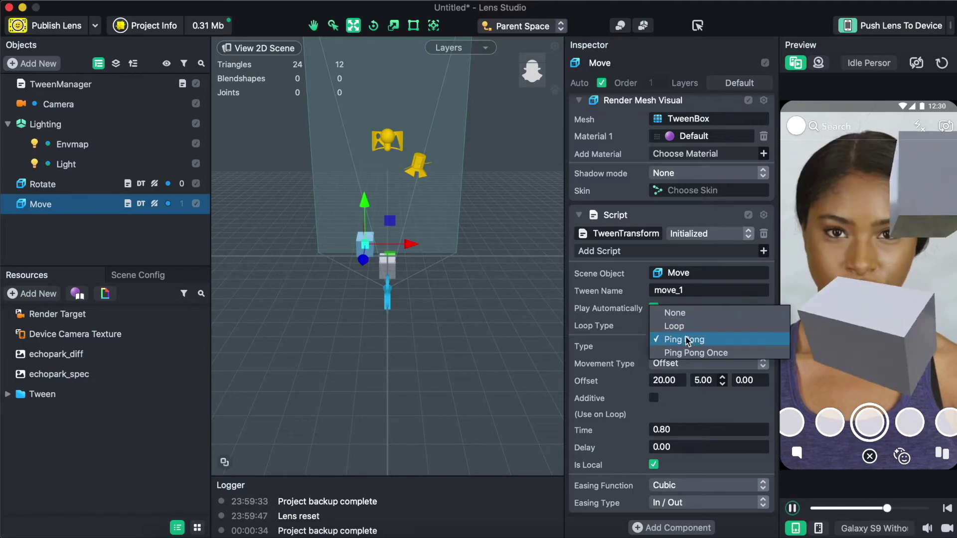
pyautogui.click(686, 340)
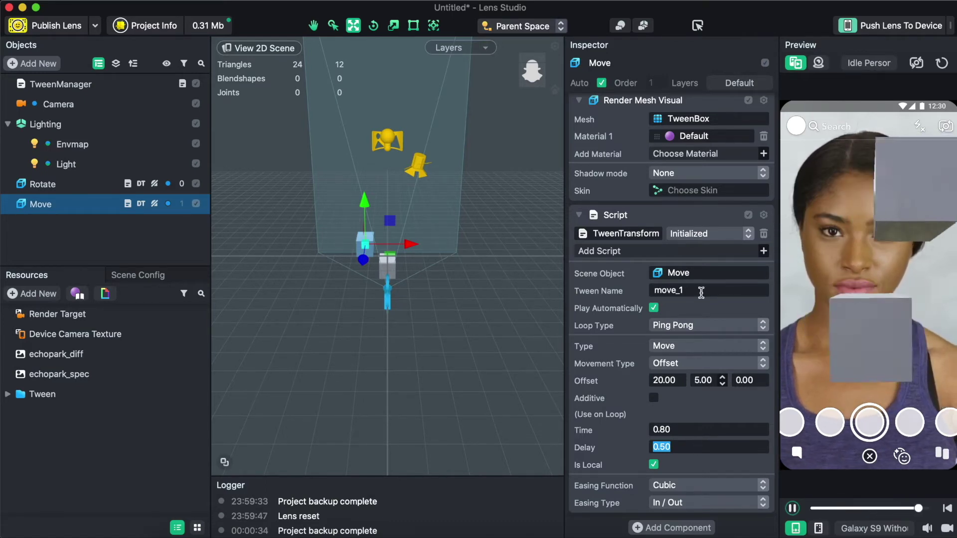
# Duplicate the Move box and rename the copy as Color.
pyautogui.click(35, 209)
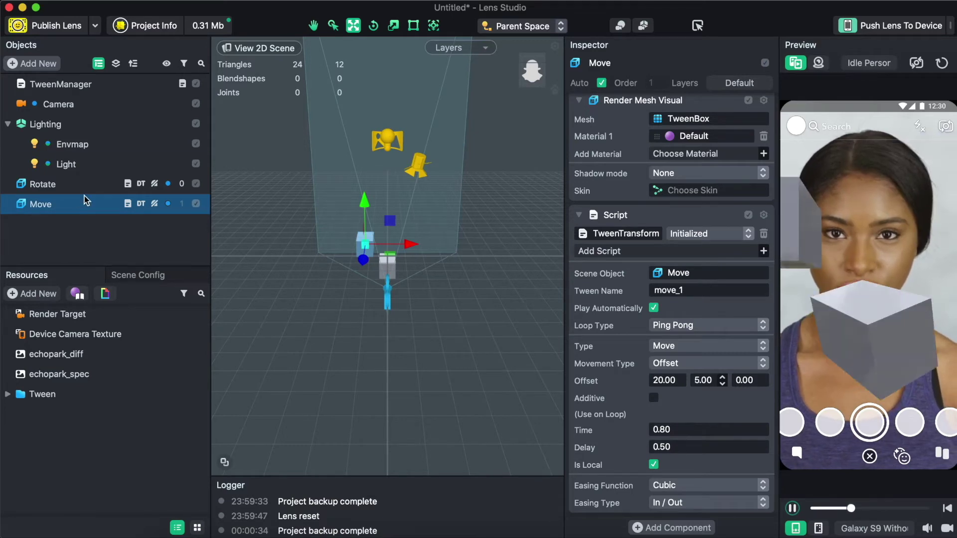
pyautogui.rightClick(78, 213)
pyautogui.click(118, 266)
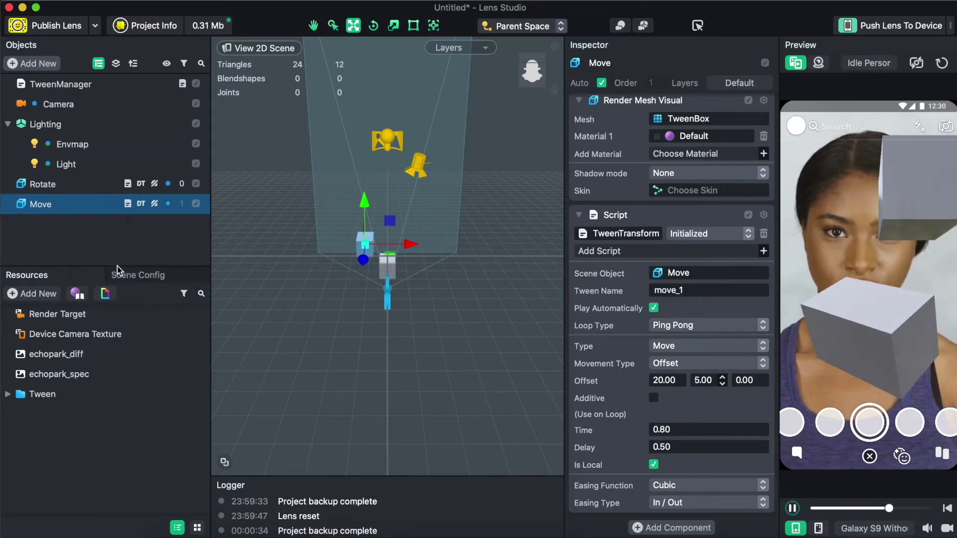
pyautogui.rightClick(94, 224)
pyautogui.click(126, 263)
pyautogui.write('Color')
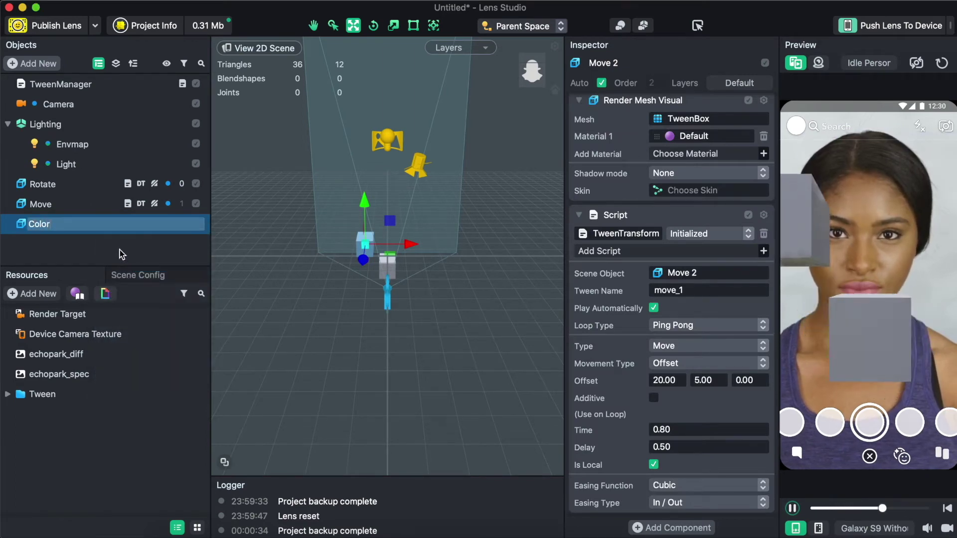
pyautogui.press('Return')
pyautogui.click(101, 225)
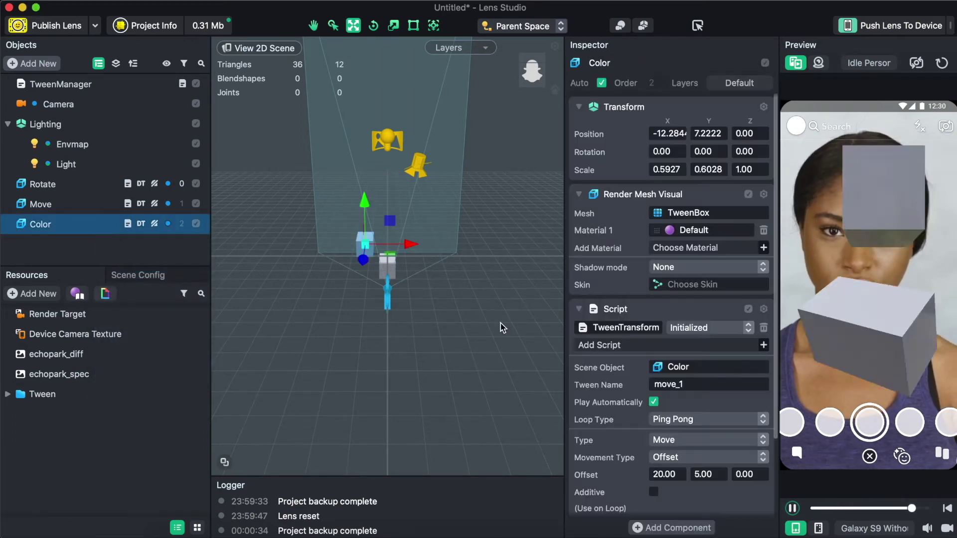
# Rename the Color box's tween as color_1 and look through its available transform types.
pyautogui.scroll(-3, 641, 342)
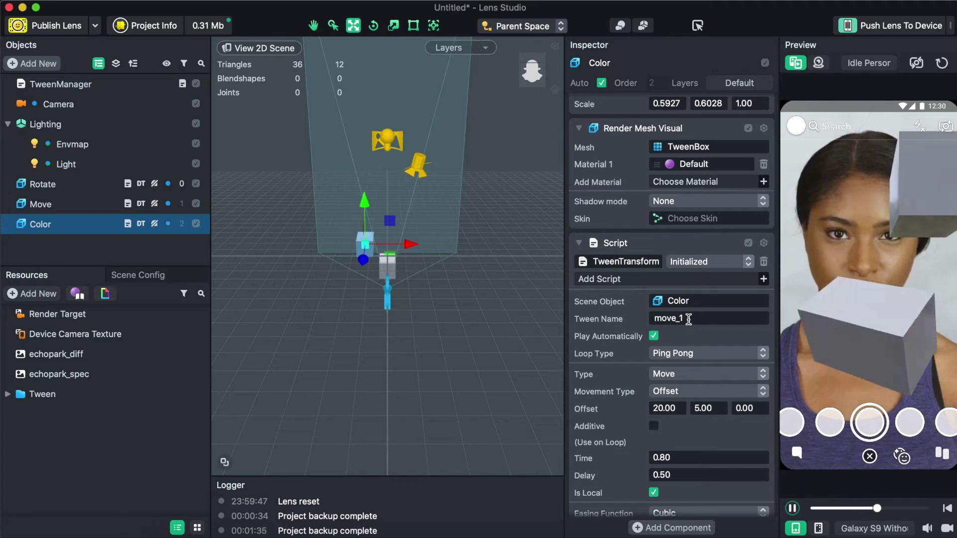
pyautogui.doubleClick(688, 319)
pyautogui.write('color')
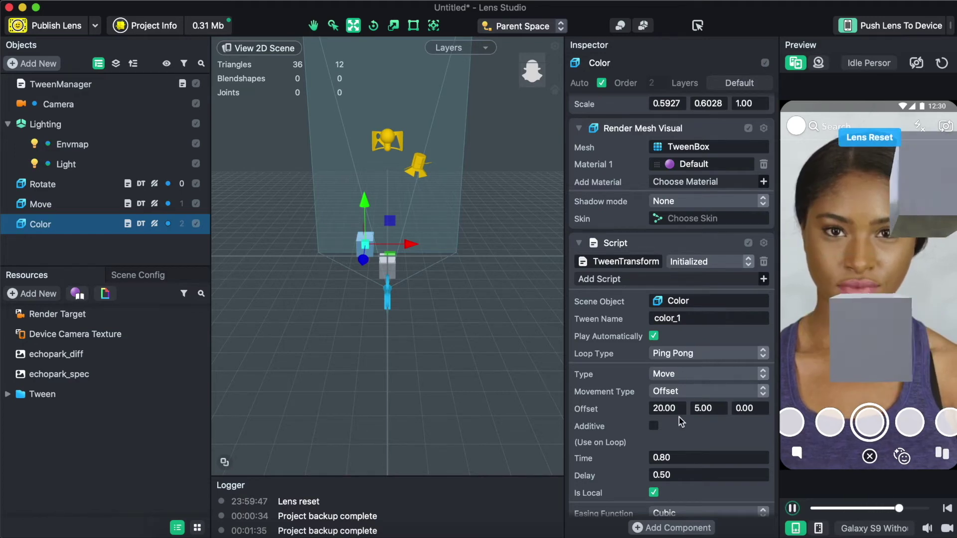
pyautogui.click(691, 375)
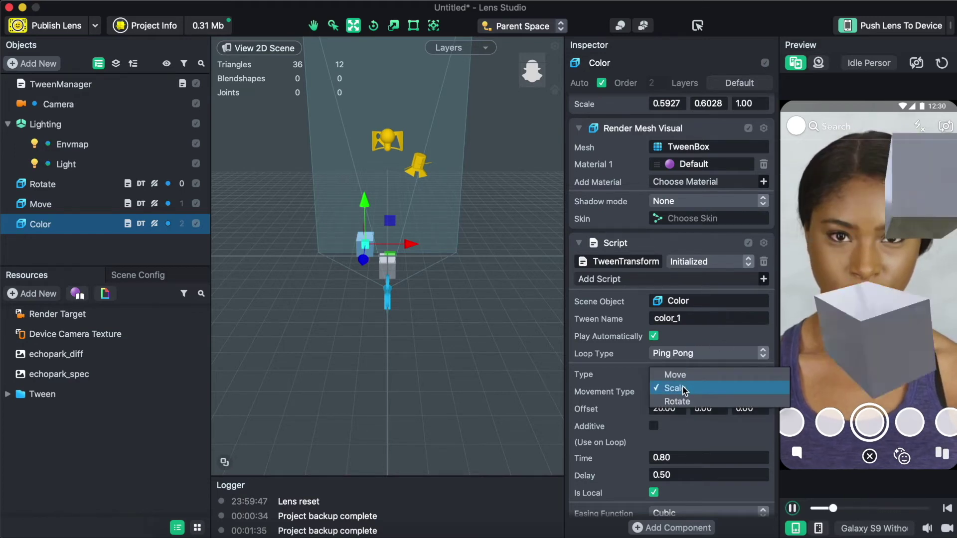
pyautogui.click(704, 342)
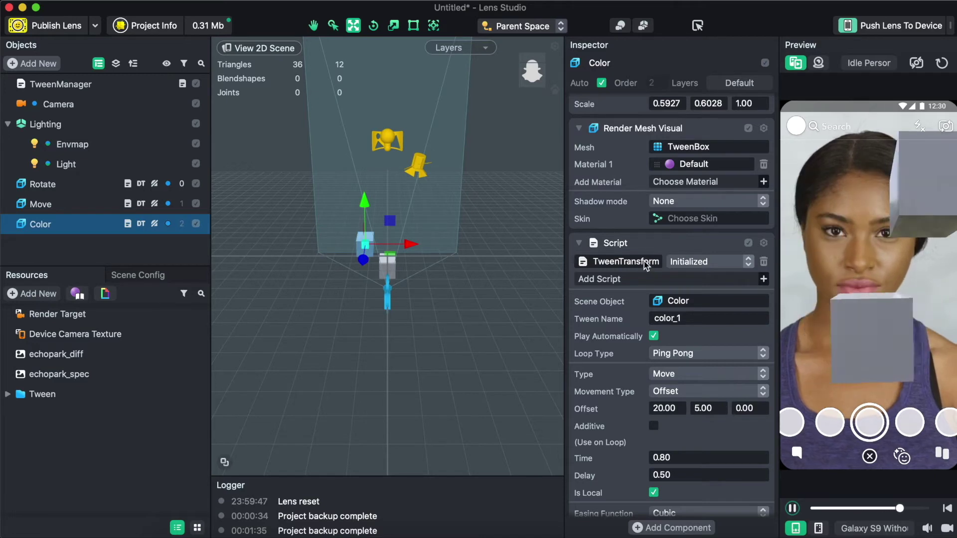
pyautogui.click(679, 375)
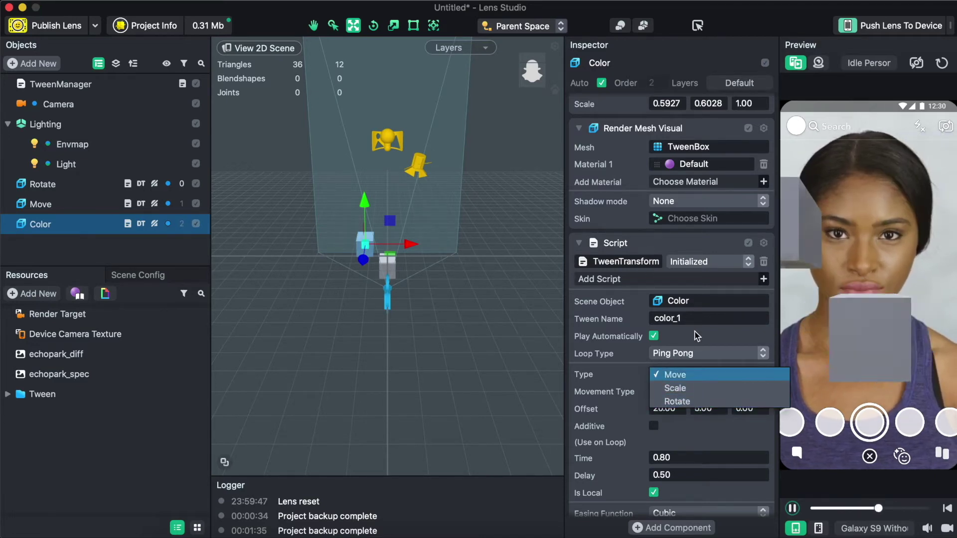
# Replace the Color box's TweenTransform script with TweenColor from the TweenTypes folder.
pyautogui.click(628, 261)
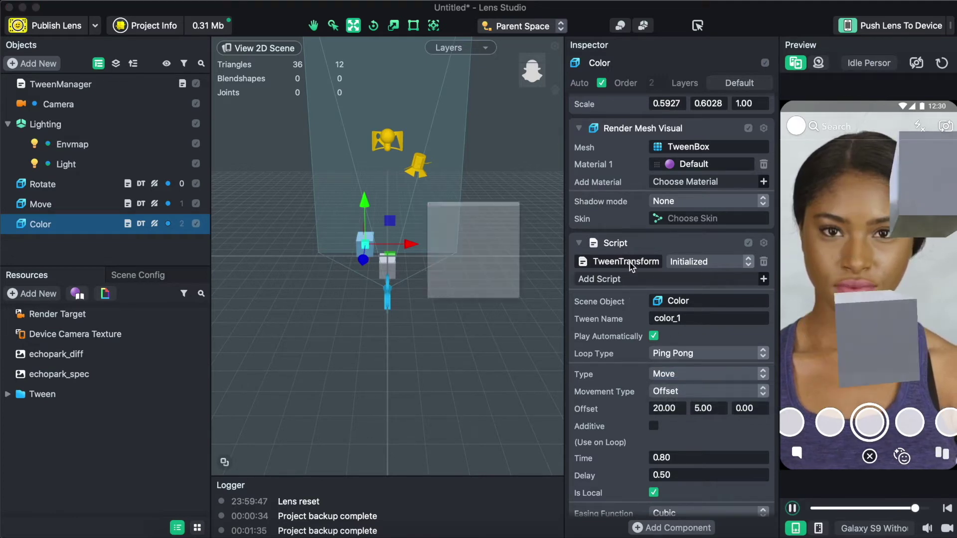
pyautogui.doubleClick(362, 131)
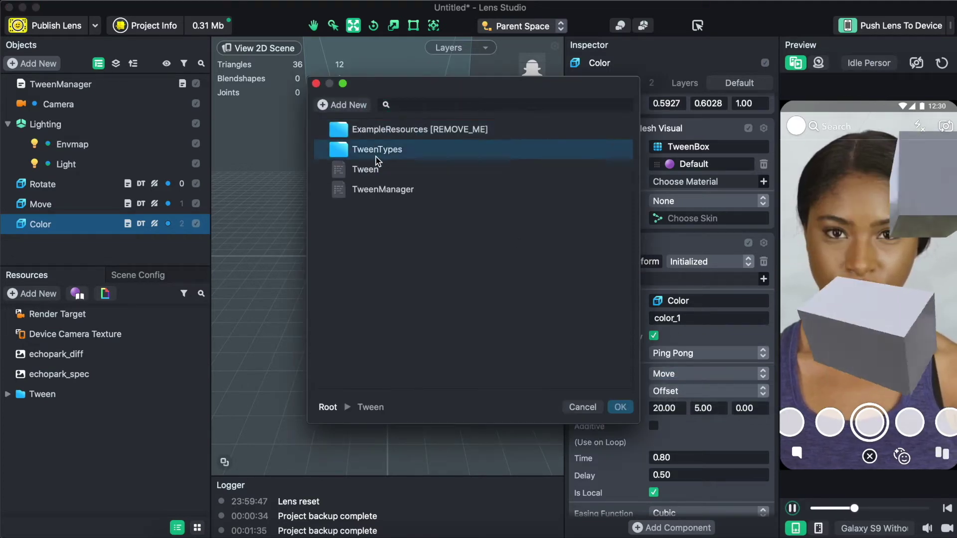
pyautogui.doubleClick(373, 150)
pyautogui.click(393, 189)
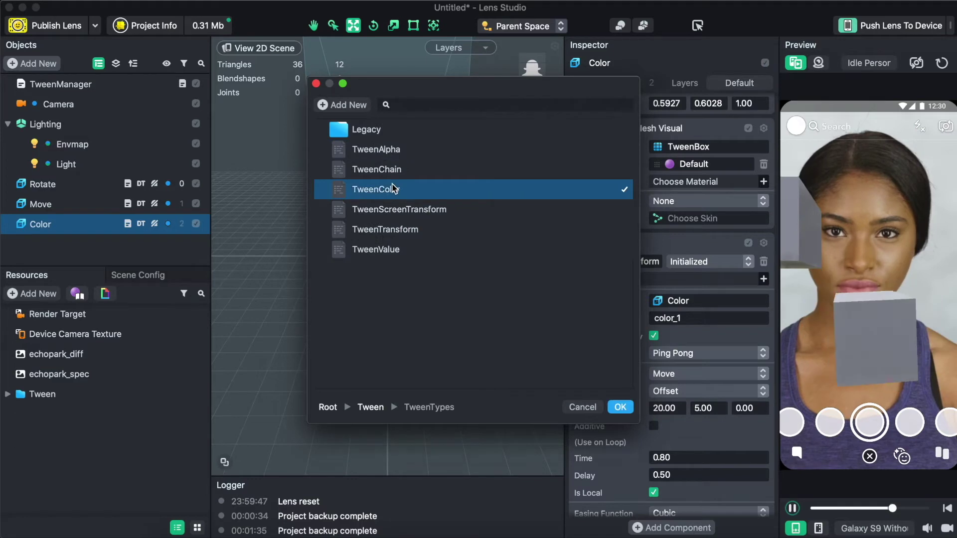
pyautogui.doubleClick(393, 189)
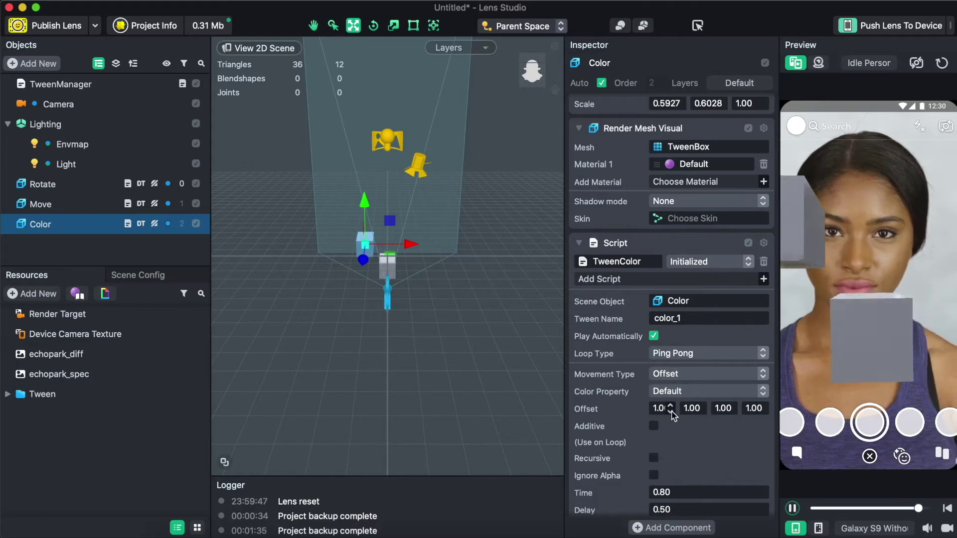
# Look over the TweenColor settings and delete the Color box from the scene.
pyautogui.scroll(-2, 674, 417)
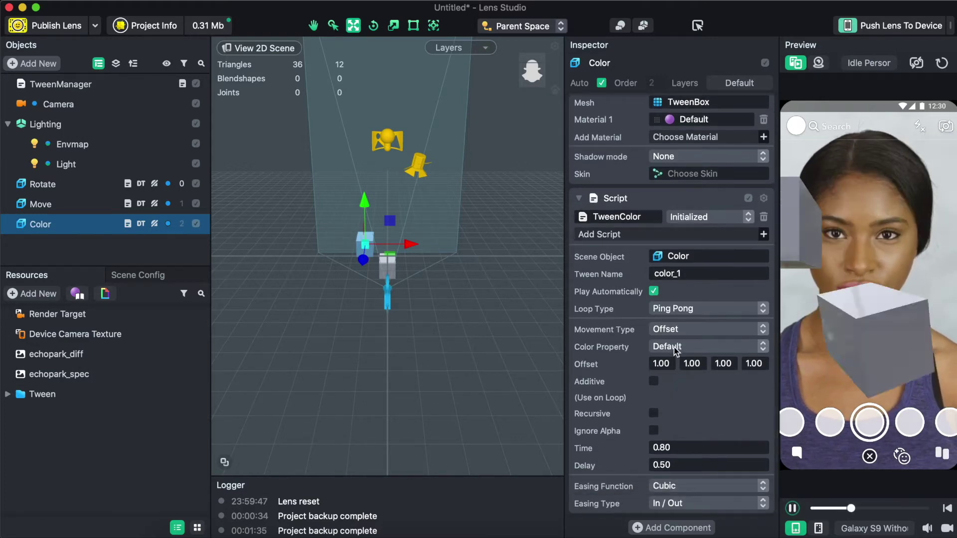
pyautogui.scroll(1, 692, 391)
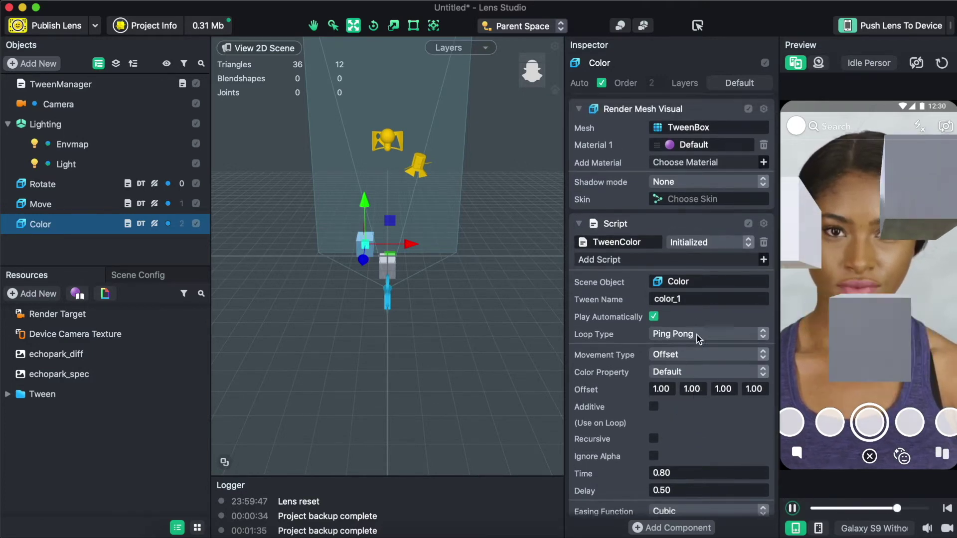
pyautogui.scroll(-1, 695, 355)
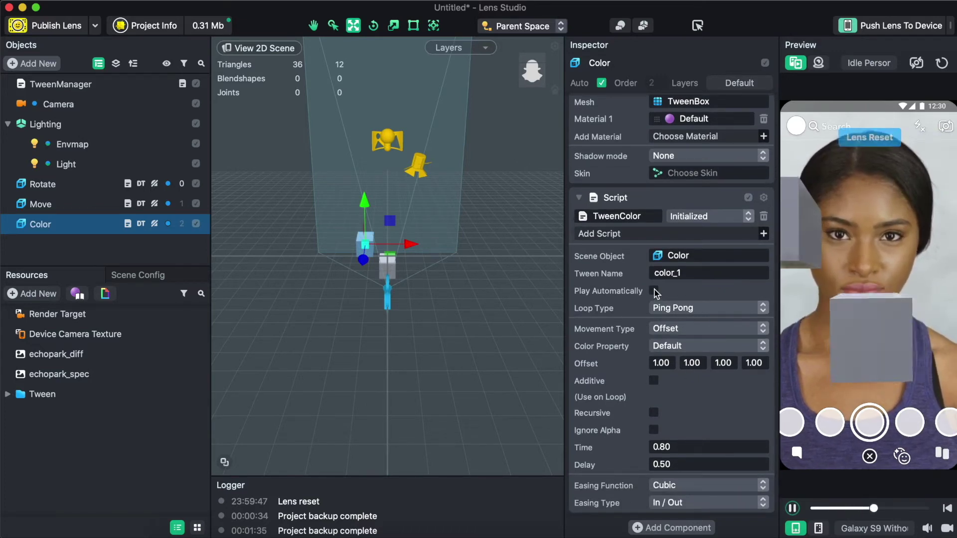
pyautogui.rightClick(90, 234)
pyautogui.click(131, 331)
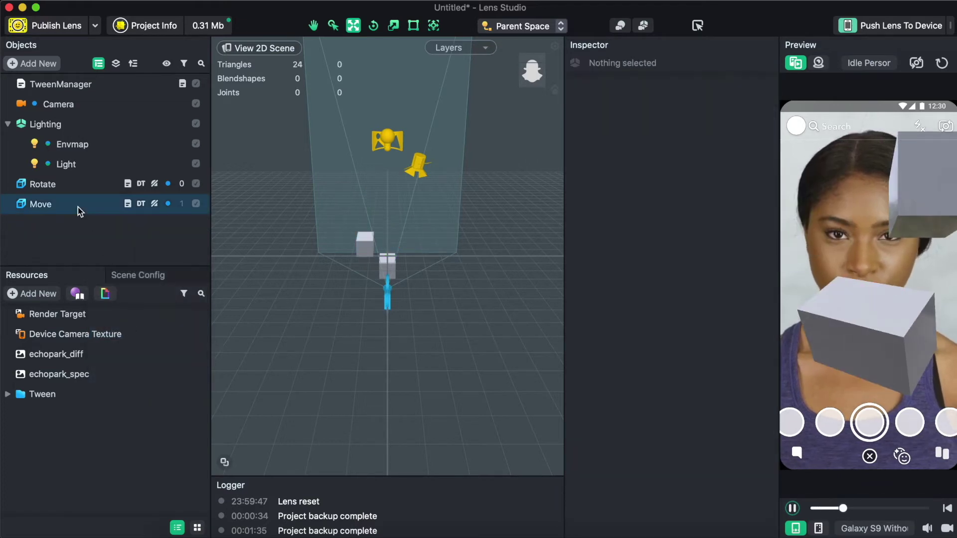
# Duplicate the Move box again and name the new copy Color.
pyautogui.click(78, 208)
pyautogui.rightClick(86, 210)
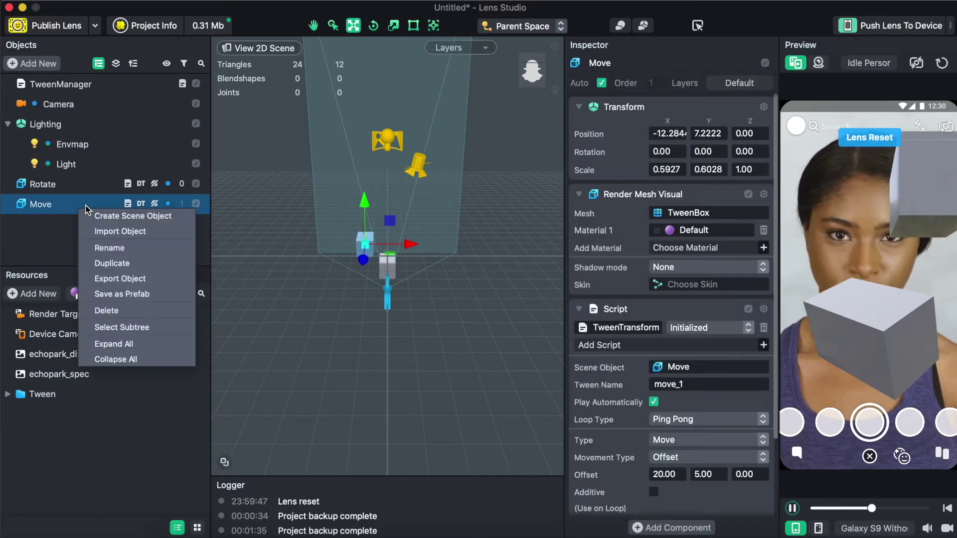
pyautogui.click(101, 264)
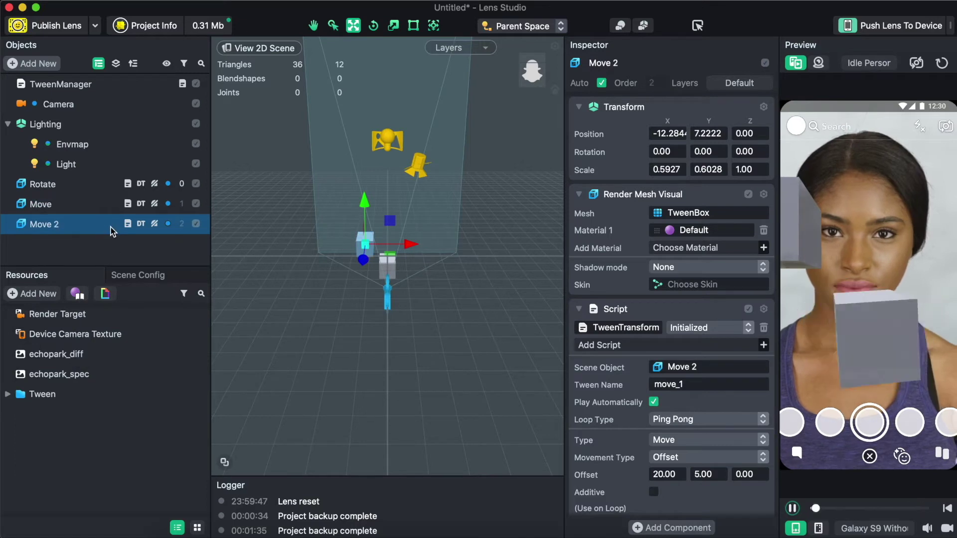
pyautogui.rightClick(112, 231)
pyautogui.click(147, 269)
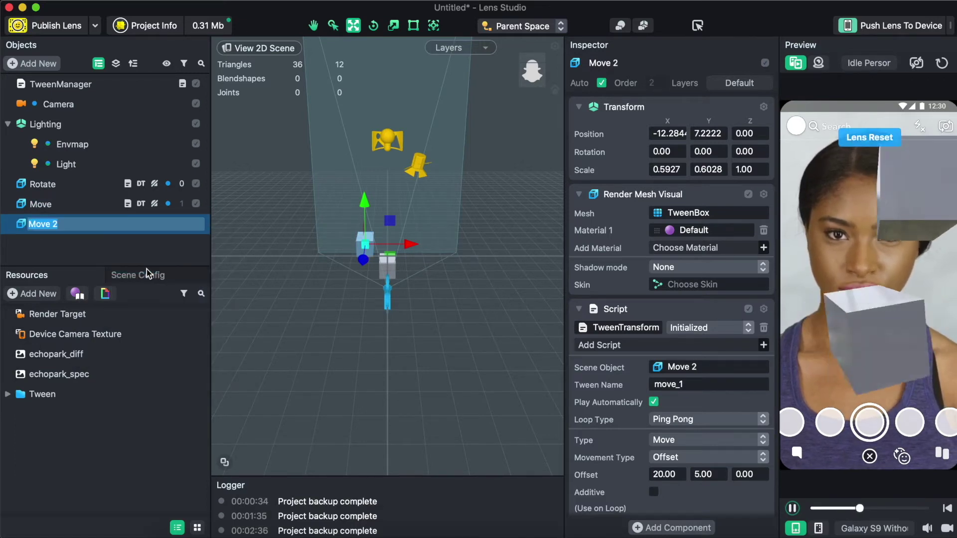
pyautogui.write('Color')
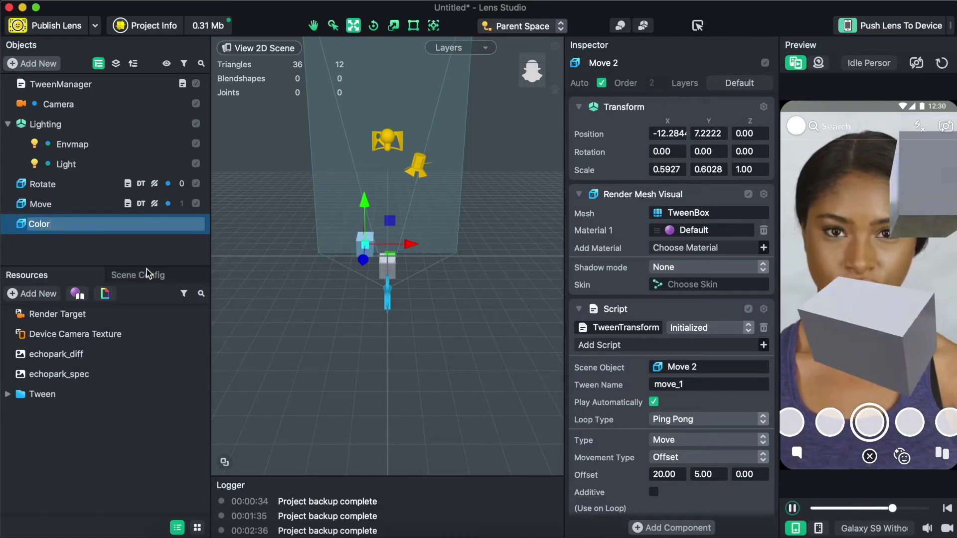
pyautogui.press('Return')
pyautogui.click(101, 223)
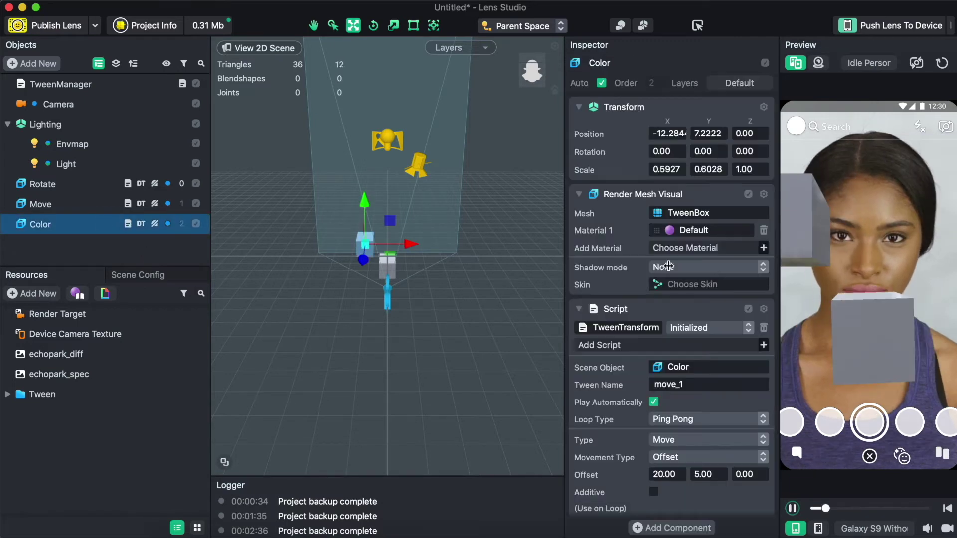
# Swap the TweenTransform script on the new Color box for TweenColor from the TweenTypes folder.
pyautogui.scroll(-3, 692, 325)
pyautogui.click(633, 237)
pyautogui.doubleClick(405, 130)
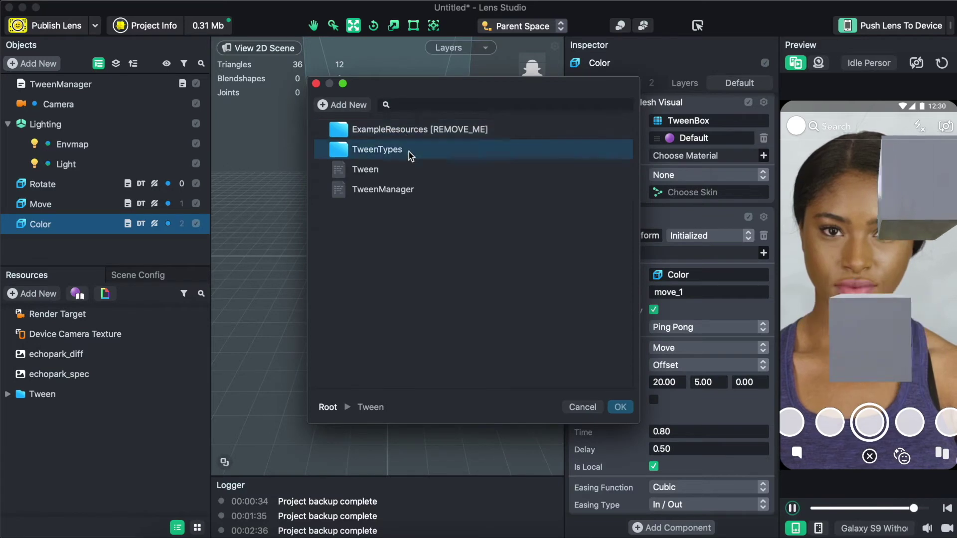
pyautogui.doubleClick(409, 151)
pyautogui.click(412, 192)
pyautogui.doubleClick(413, 192)
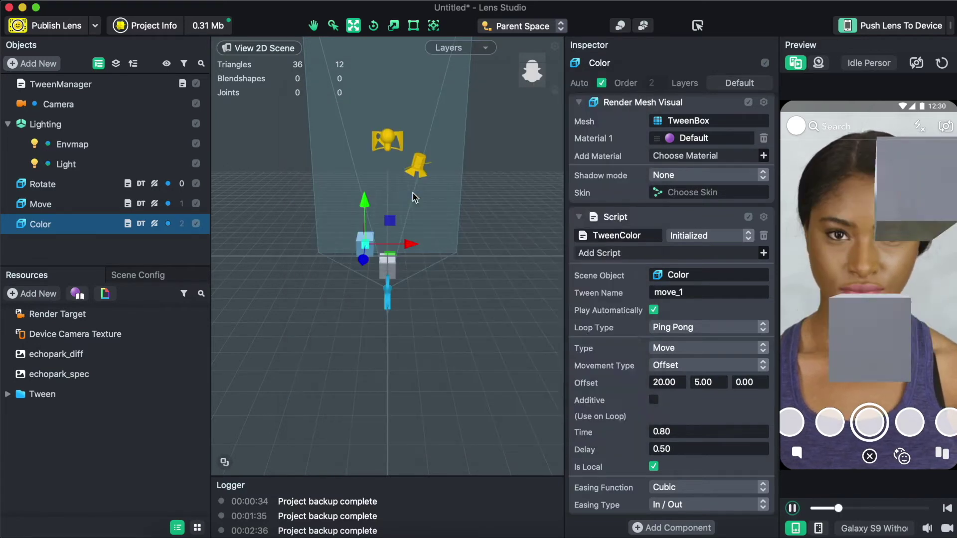
# Look at the Color Property options and set the TweenColor script's tween name to color_1.
pyautogui.click(690, 367)
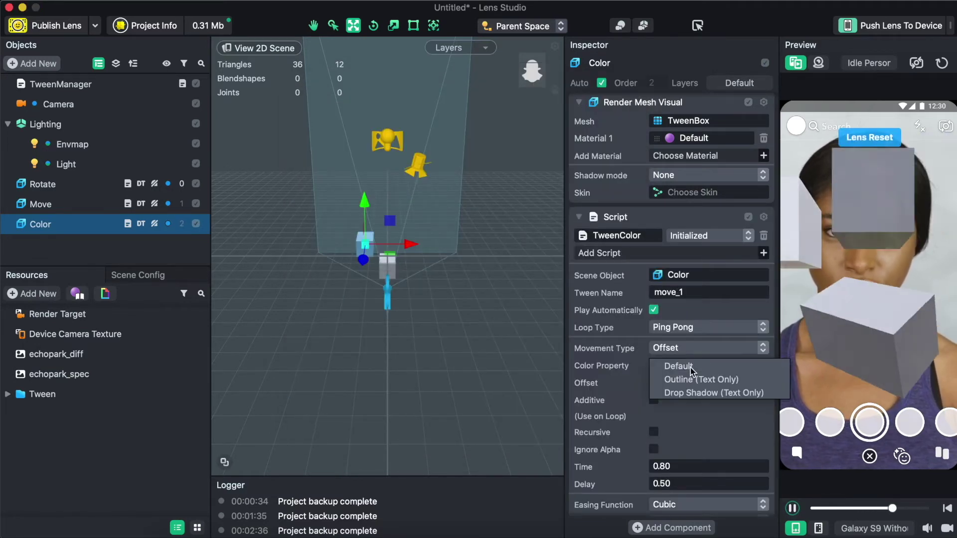
pyautogui.click(712, 427)
pyautogui.scroll(-1, 712, 427)
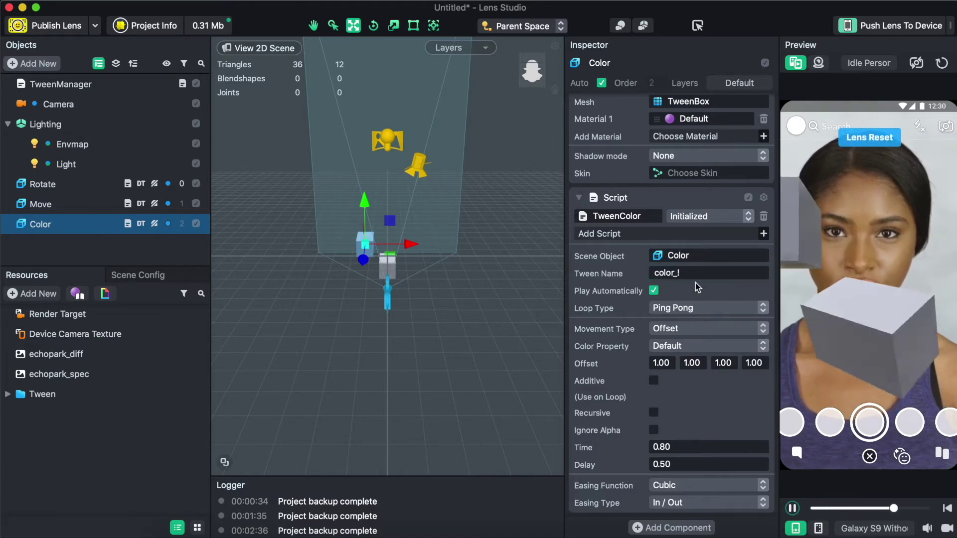
pyautogui.click(697, 277)
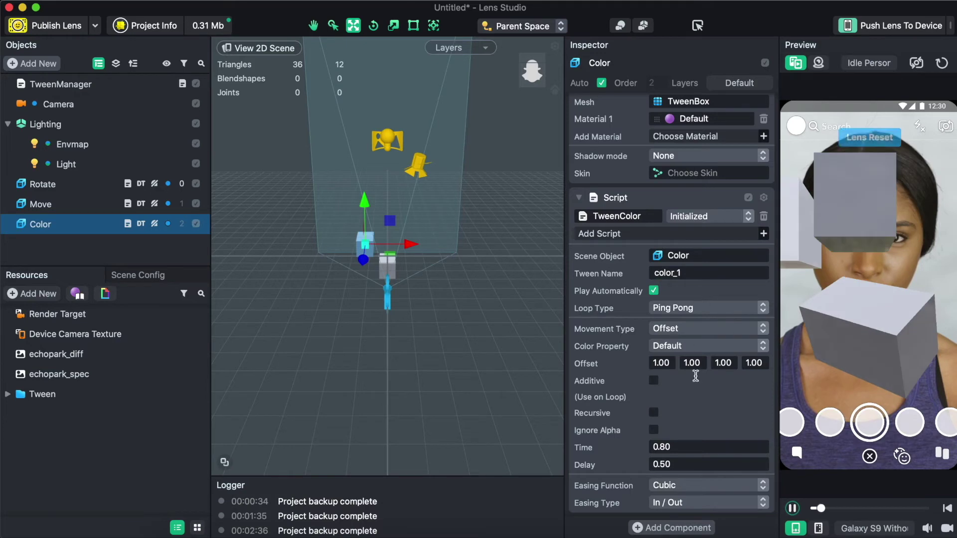
# Keep the color_1 tween's Color Property at Default and try its Additive and Recursive options.
pyautogui.click(690, 348)
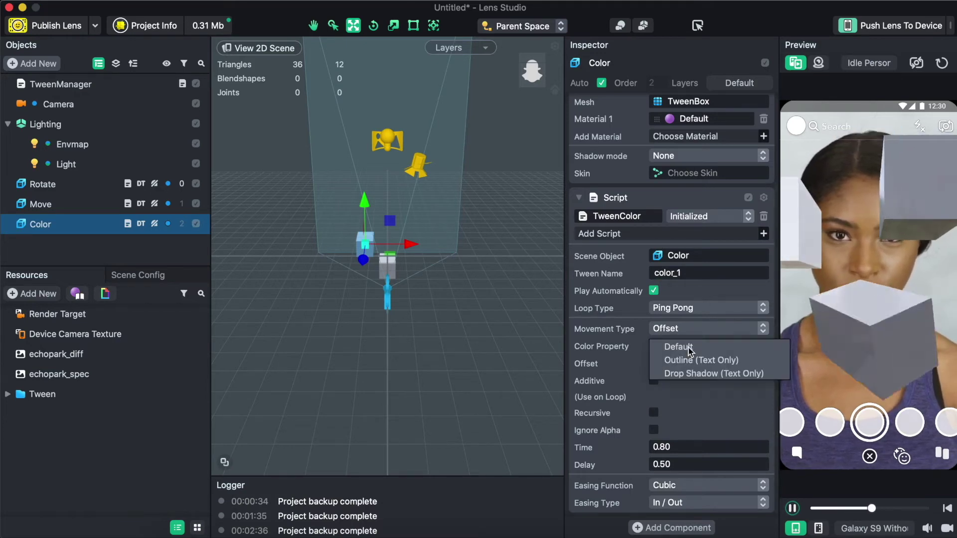
pyautogui.click(688, 347)
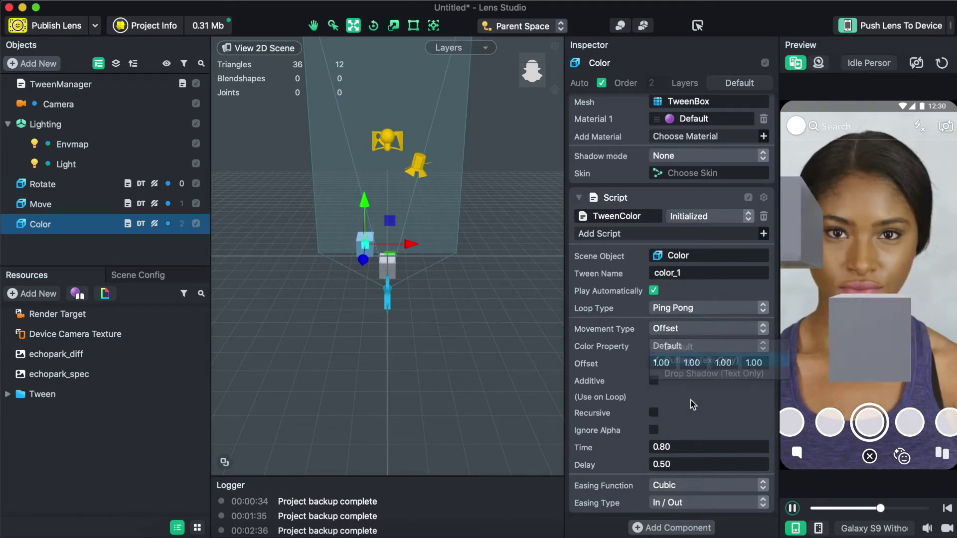
pyautogui.click(653, 382)
pyautogui.click(655, 381)
pyautogui.click(653, 413)
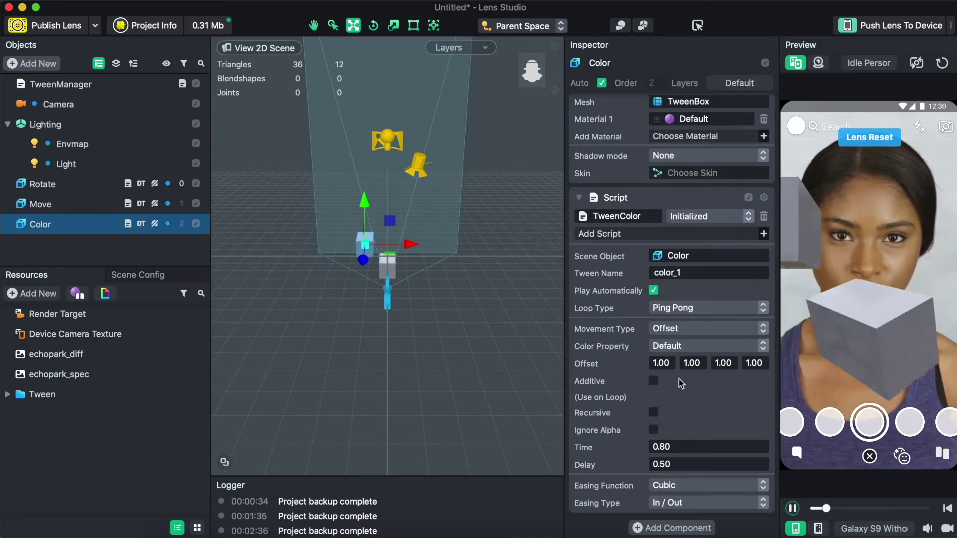
# Move the Color box along positive X to about -1.19, away from the Move box.
pyautogui.scroll(1, 678, 379)
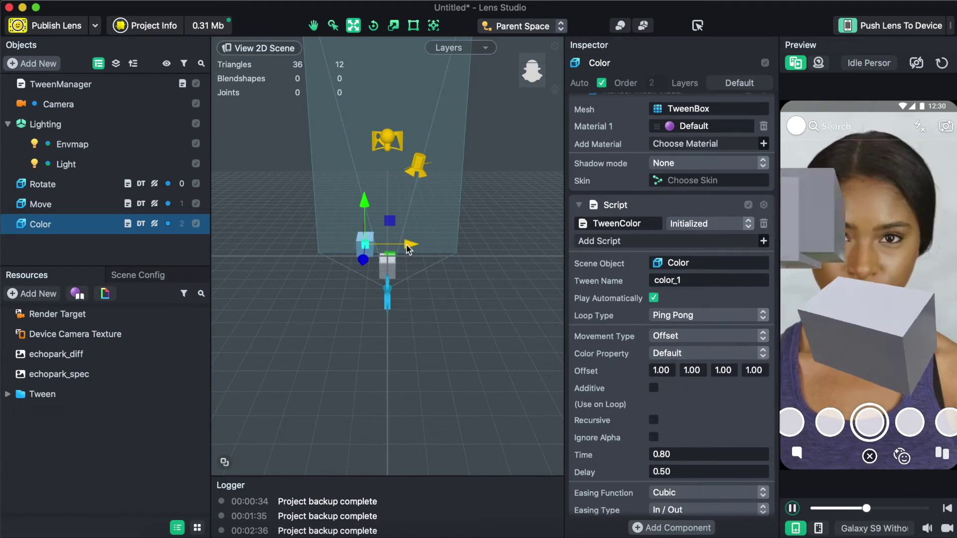
pyautogui.moveTo(411, 244); pyautogui.dragTo(427, 245)
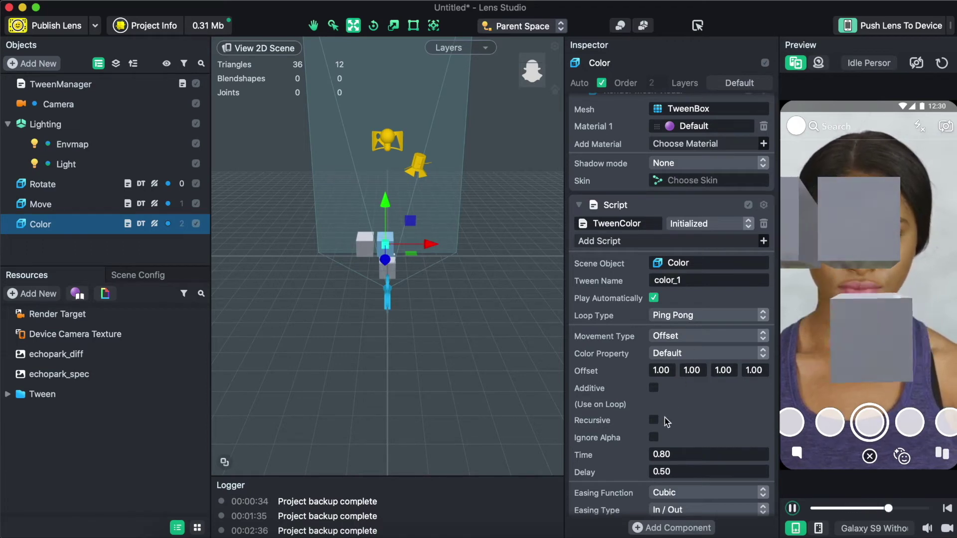
# Remove the TweenColor script component from the Color box.
pyautogui.scroll(-1, 667, 422)
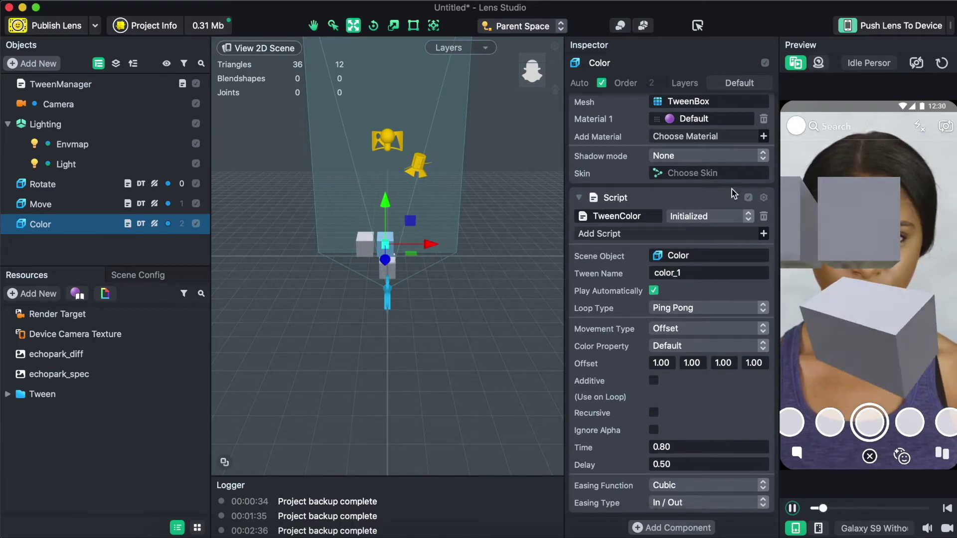
pyautogui.click(761, 199)
pyautogui.click(800, 273)
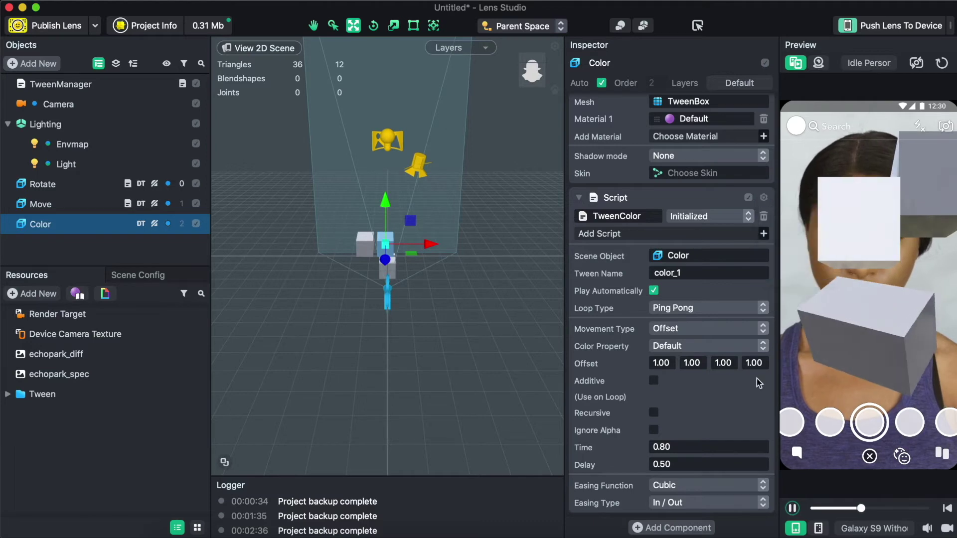
# Add a Script component to the Color box and assign the TweenColor script from the TweenTypes folder.
pyautogui.click(695, 527)
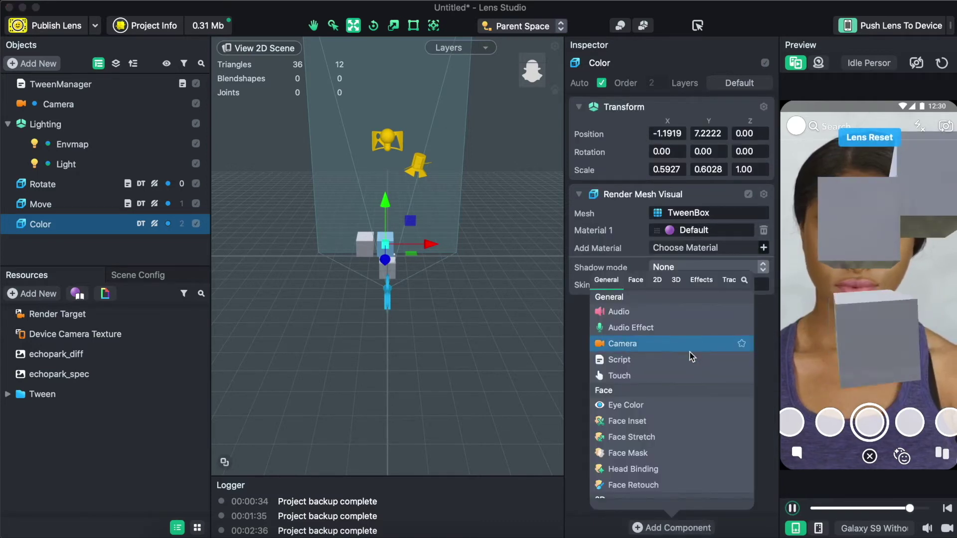
pyautogui.click(689, 359)
pyautogui.click(654, 324)
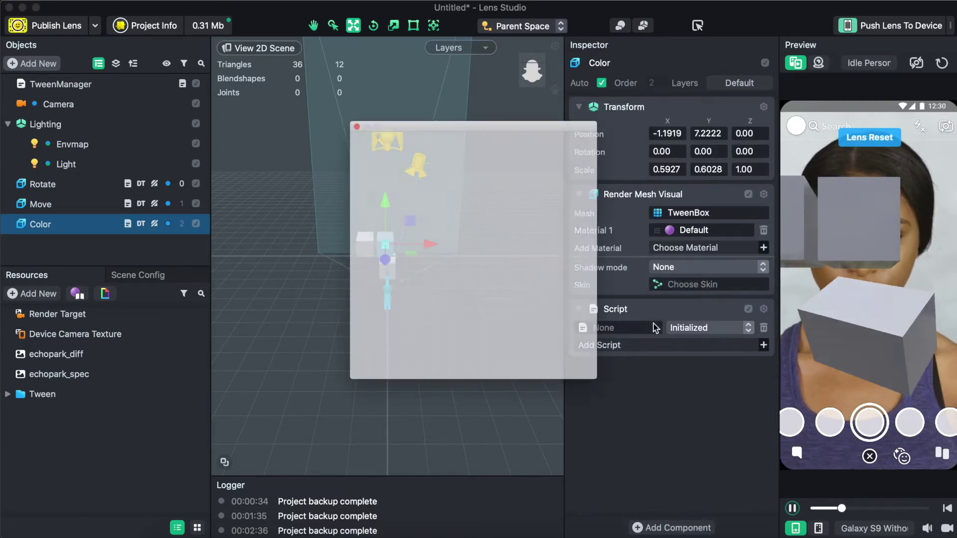
pyautogui.doubleClick(427, 129)
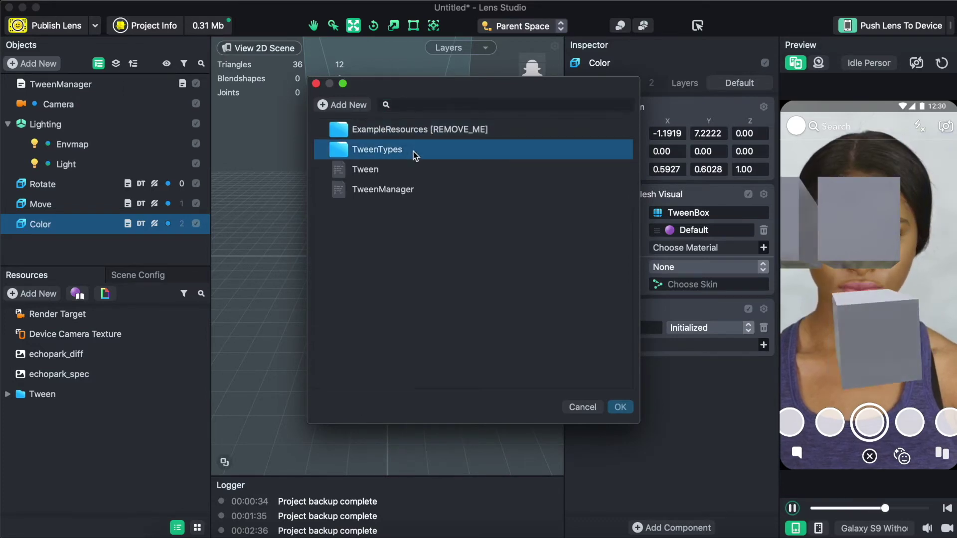
pyautogui.doubleClick(412, 151)
pyautogui.doubleClick(411, 193)
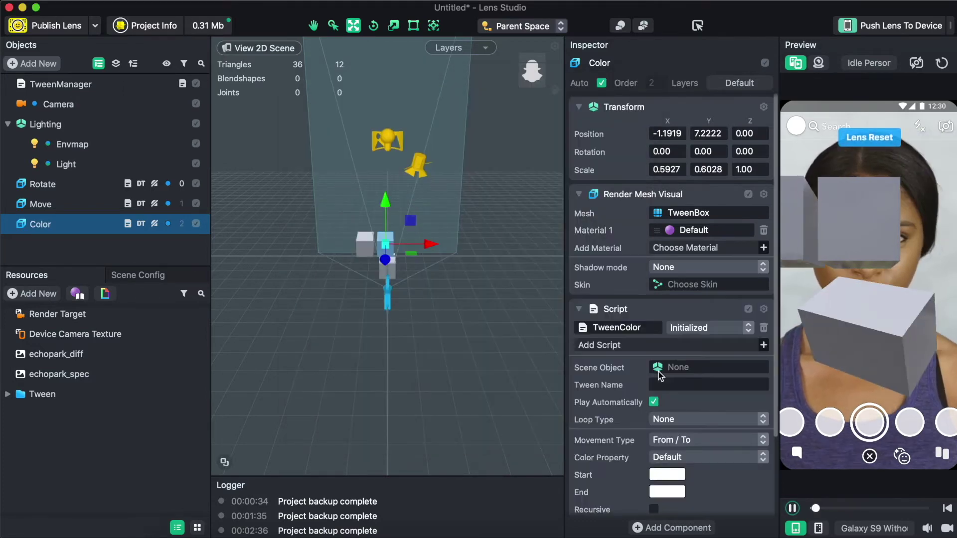
# Set the TweenColor script's Scene Object to Color and its tween name to color_1.
pyautogui.scroll(-2, 657, 370)
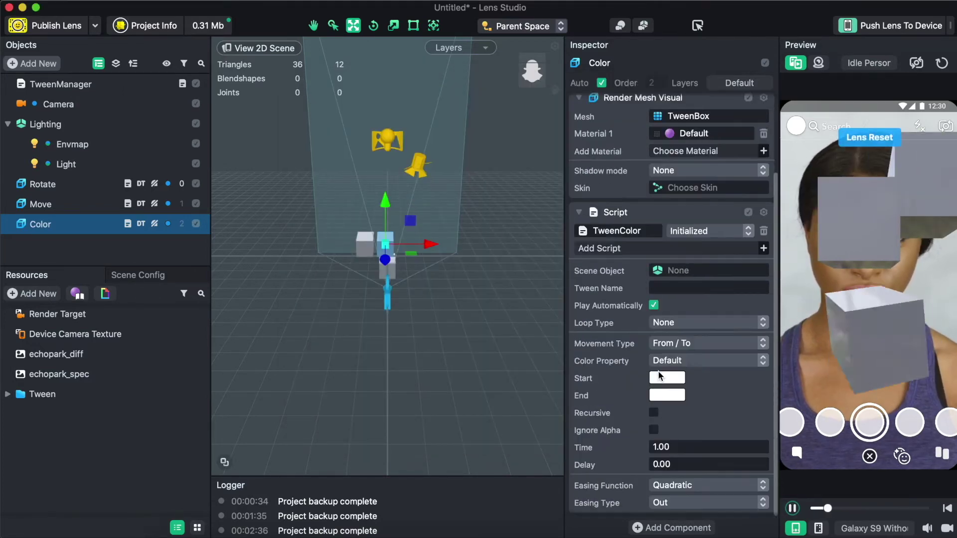
pyautogui.click(675, 273)
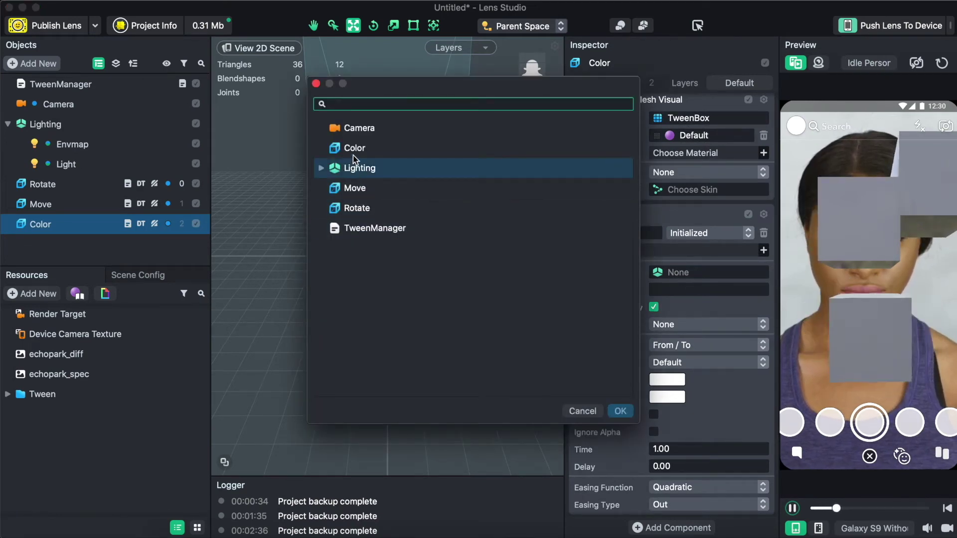
pyautogui.doubleClick(363, 148)
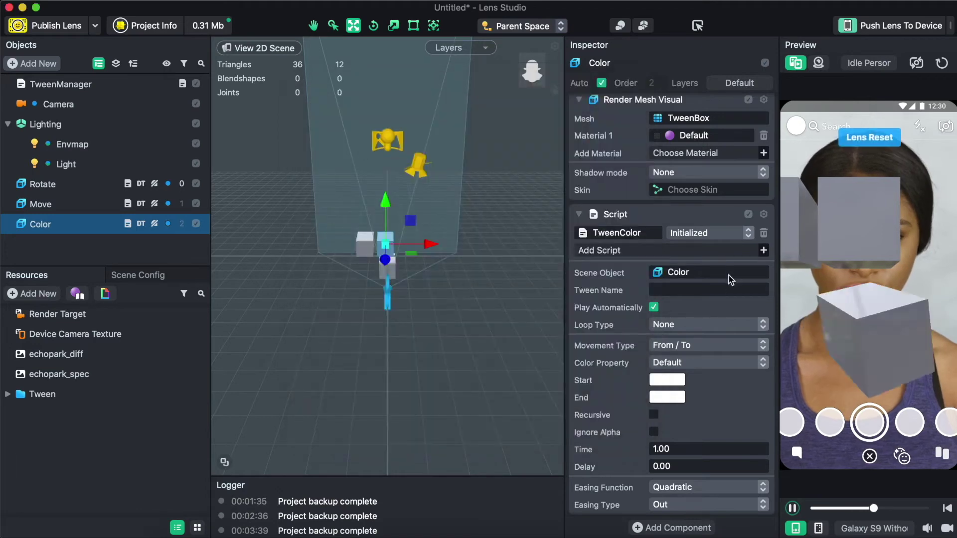
pyautogui.click(709, 290)
pyautogui.write('color_1')
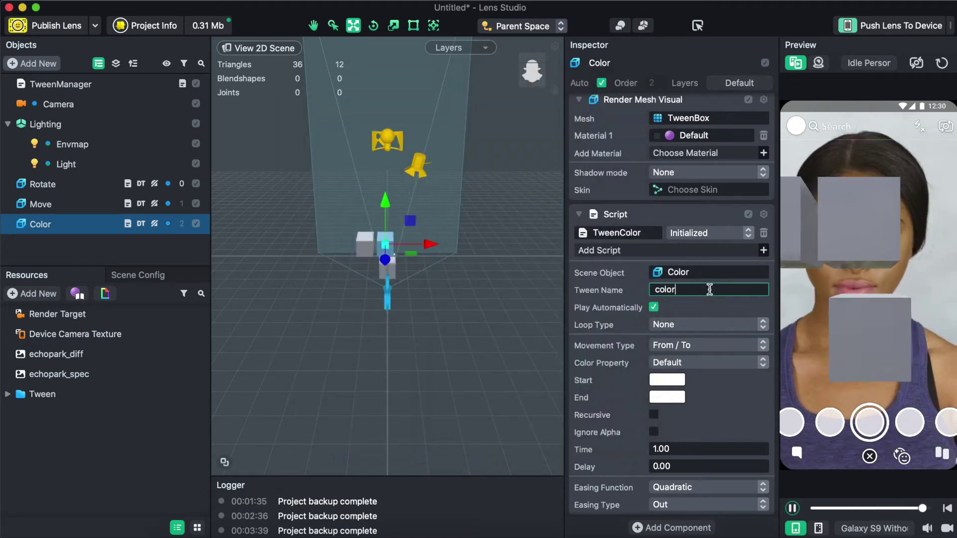
pyautogui.press('Return')
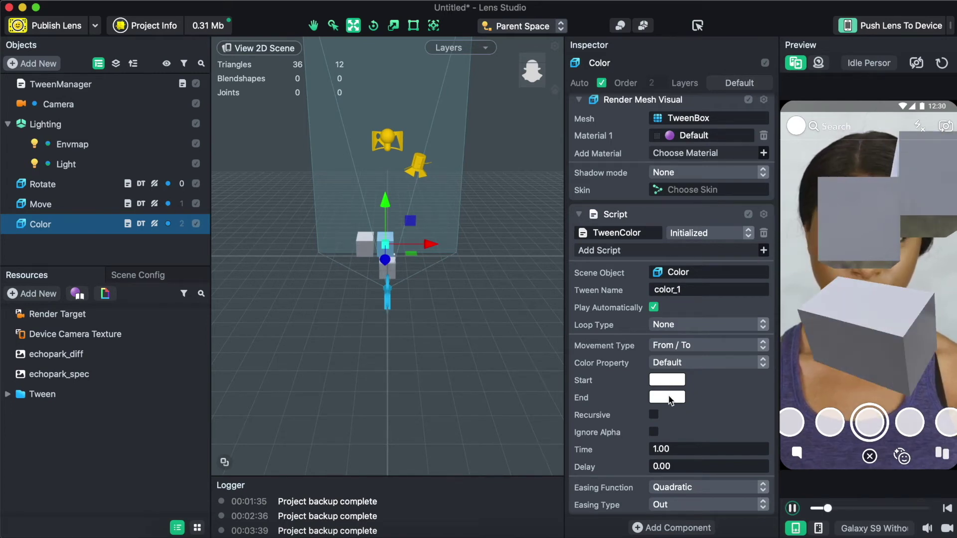
# Set the color_1 tween's End color to the Orchid crayon, keeping Start white.
pyautogui.click(667, 380)
pyautogui.scroll(3, 52, 406)
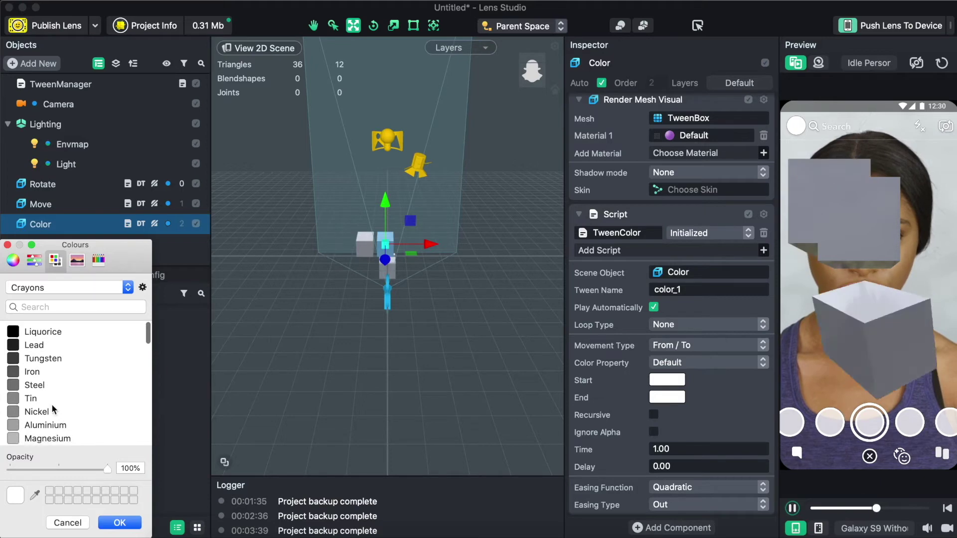
pyautogui.scroll(-15, 52, 406)
pyautogui.scroll(1, 52, 408)
pyautogui.click(37, 386)
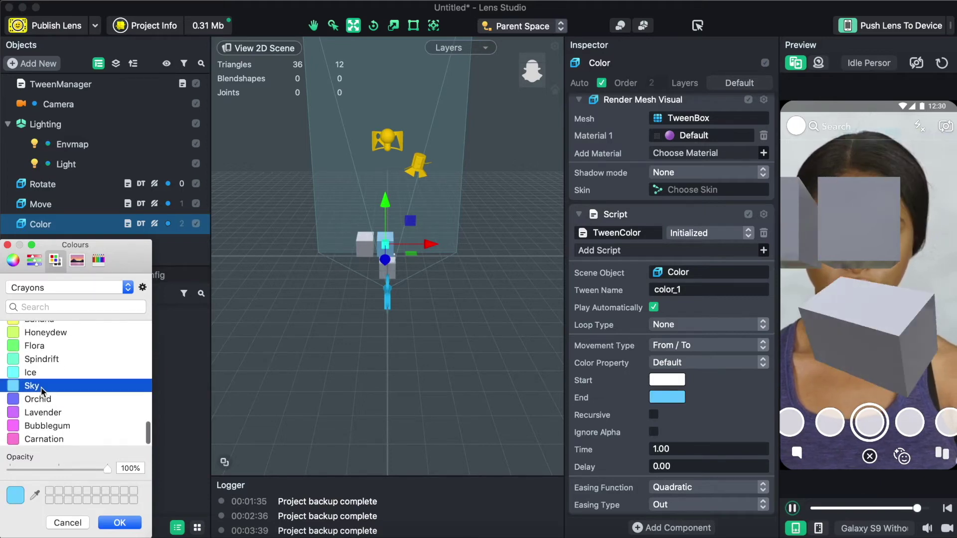
pyautogui.click(37, 400)
pyautogui.click(118, 523)
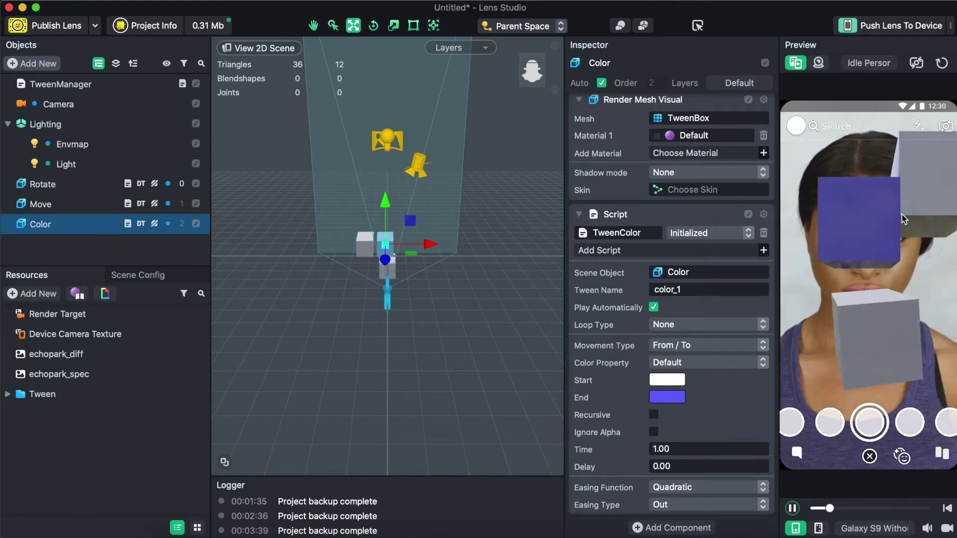
# Try Loop as the color_1 tween's Loop Type and settle on Ping Pong.
pyautogui.click(686, 327)
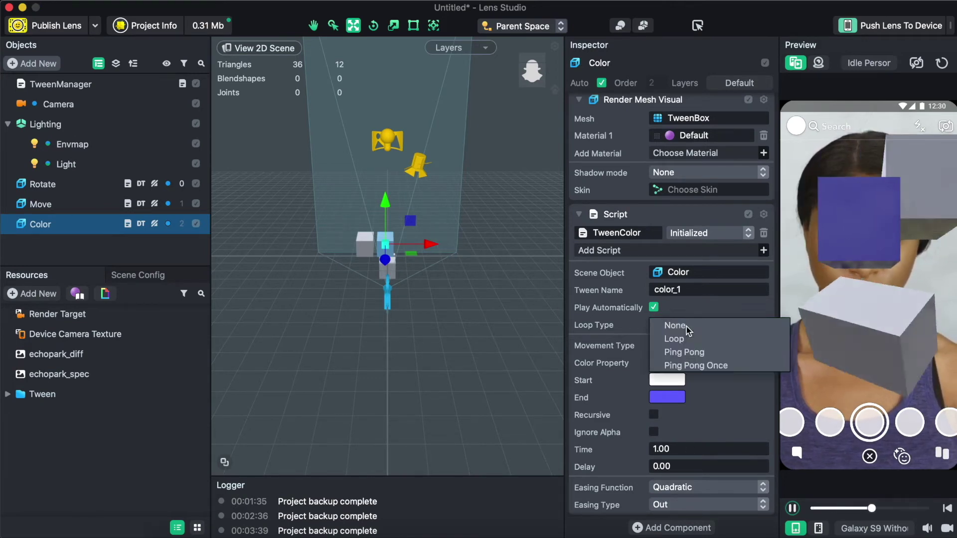
pyautogui.click(692, 351)
pyautogui.click(690, 324)
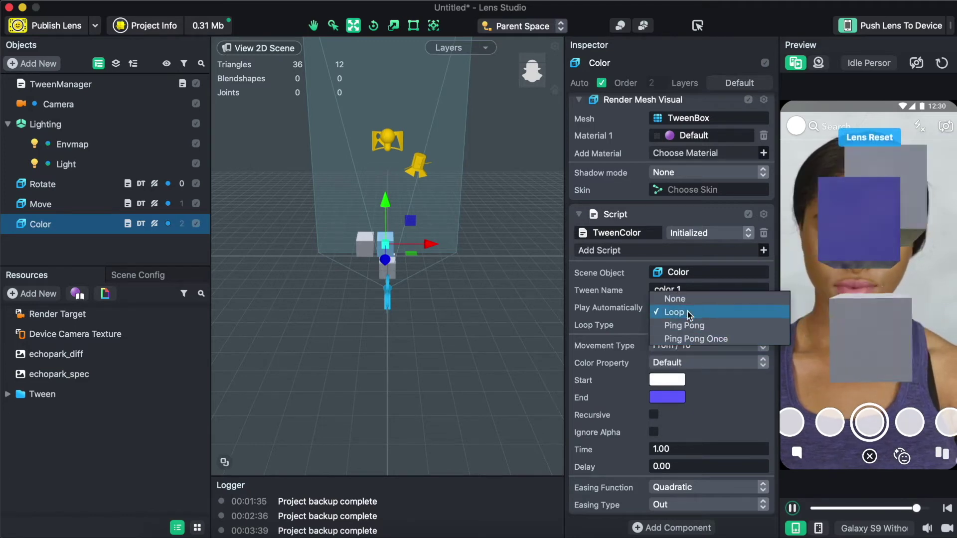
pyautogui.click(747, 389)
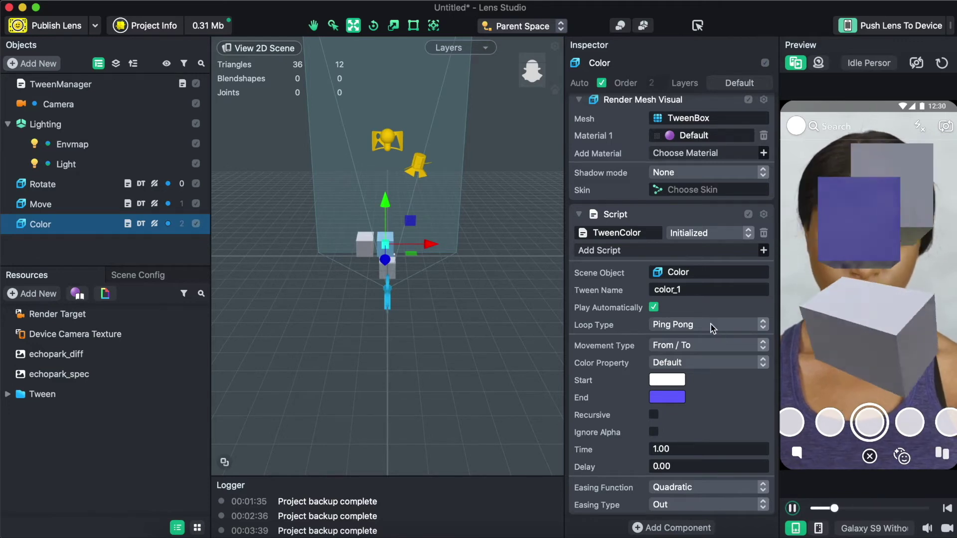
# Try the color_1 tween with Play Automatically off and turn the option back on.
pyautogui.click(653, 307)
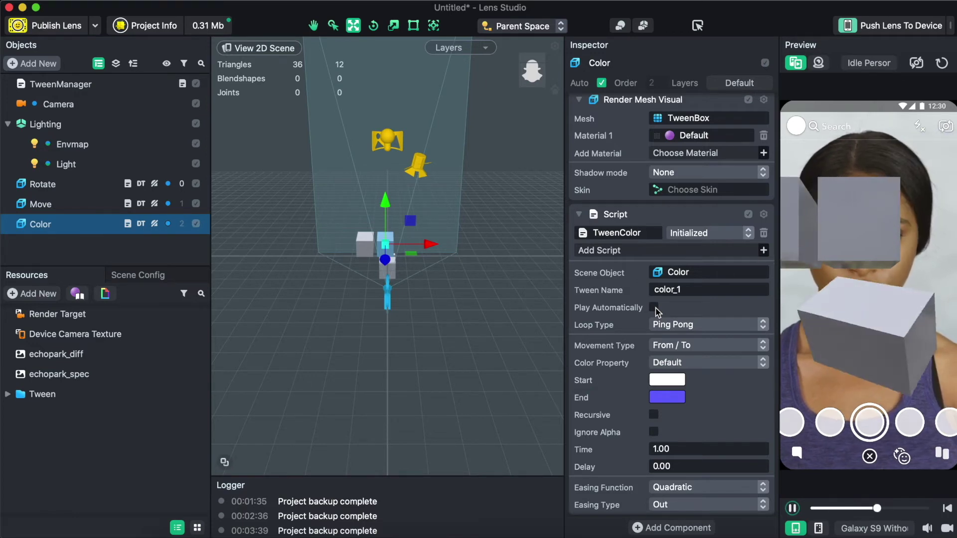
pyautogui.click(655, 309)
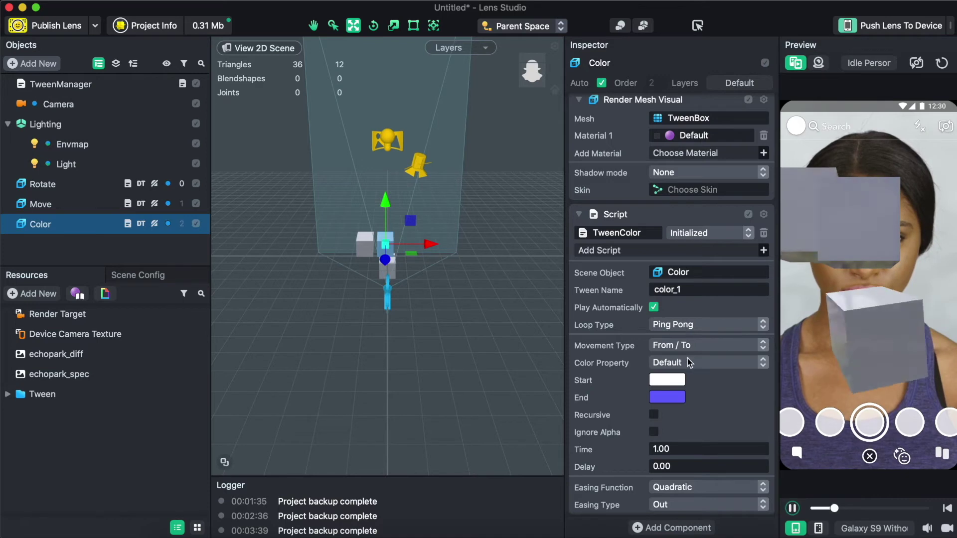
pyautogui.scroll(-1, 669, 385)
pyautogui.scroll(1, 671, 463)
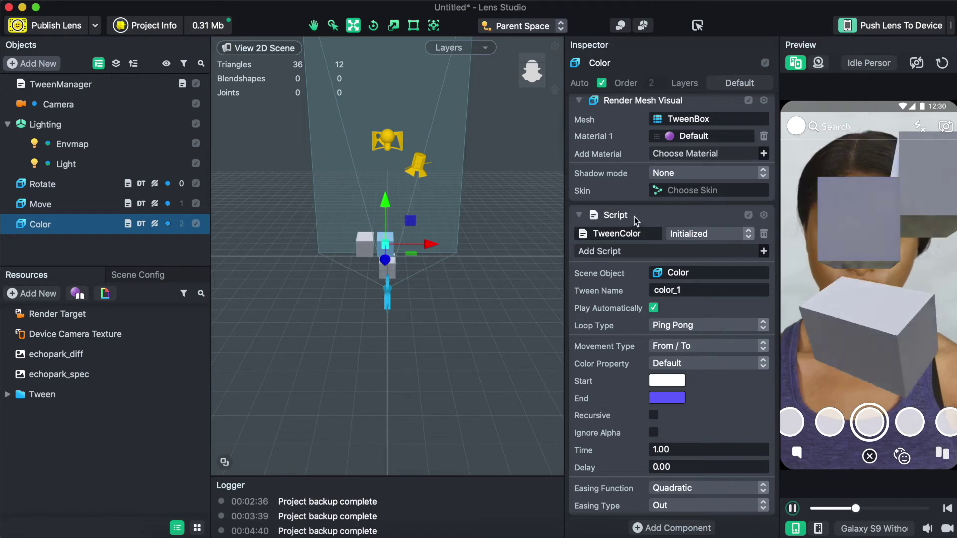
# Collapse the Color box's TweenColor script component and disable the Move box.
pyautogui.click(579, 216)
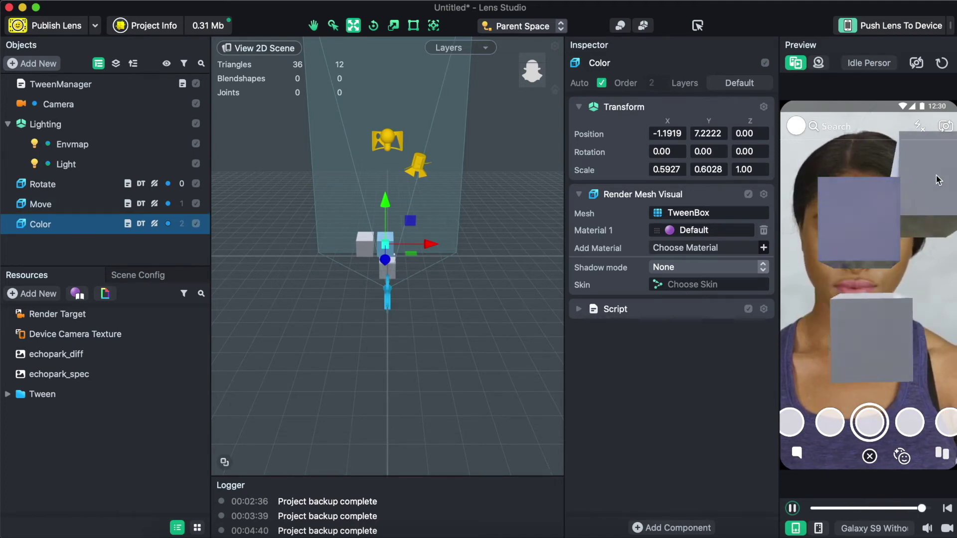
pyautogui.click(198, 207)
pyautogui.click(196, 203)
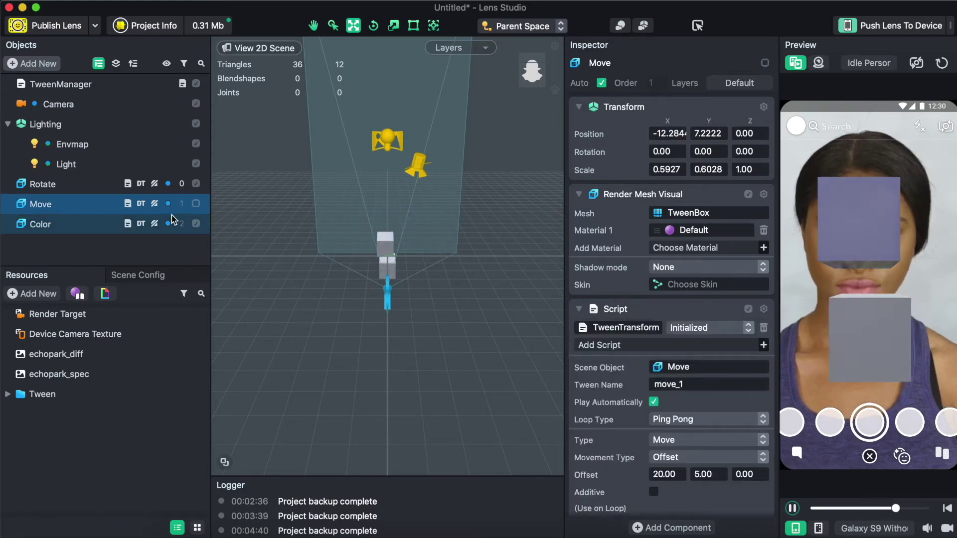
# Add a second Script component to the Color box and assign the TweenTransform script from the TweenTypes folder.
pyautogui.click(94, 224)
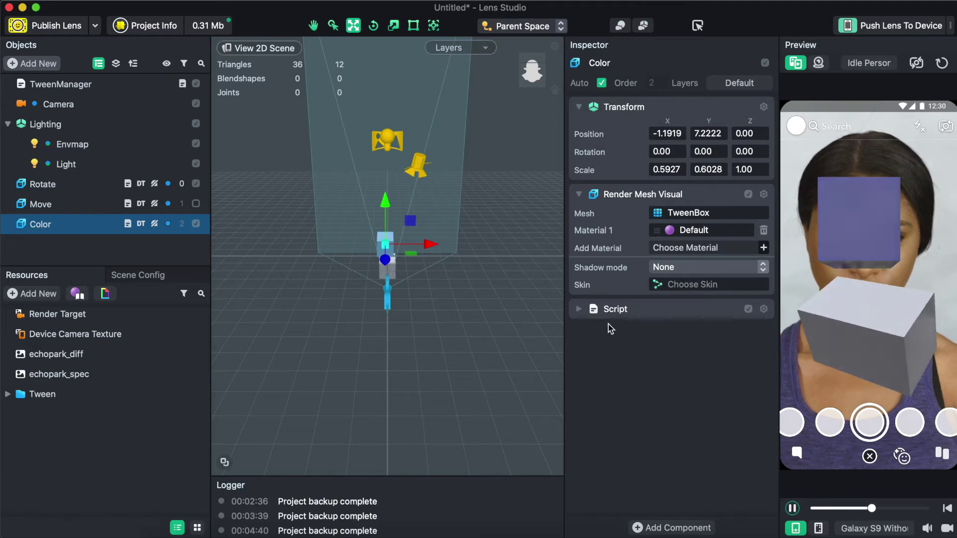
pyautogui.click(578, 309)
pyautogui.click(577, 310)
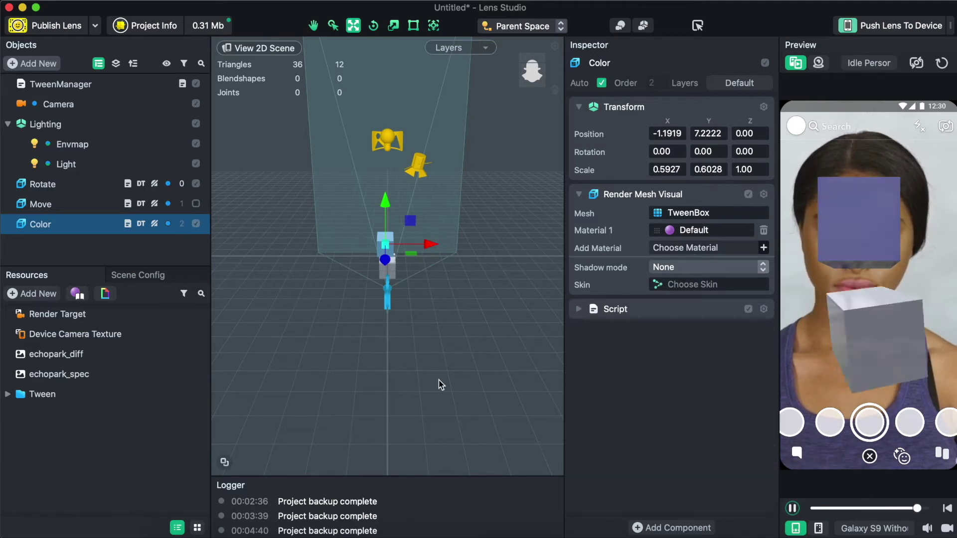
pyautogui.click(673, 527)
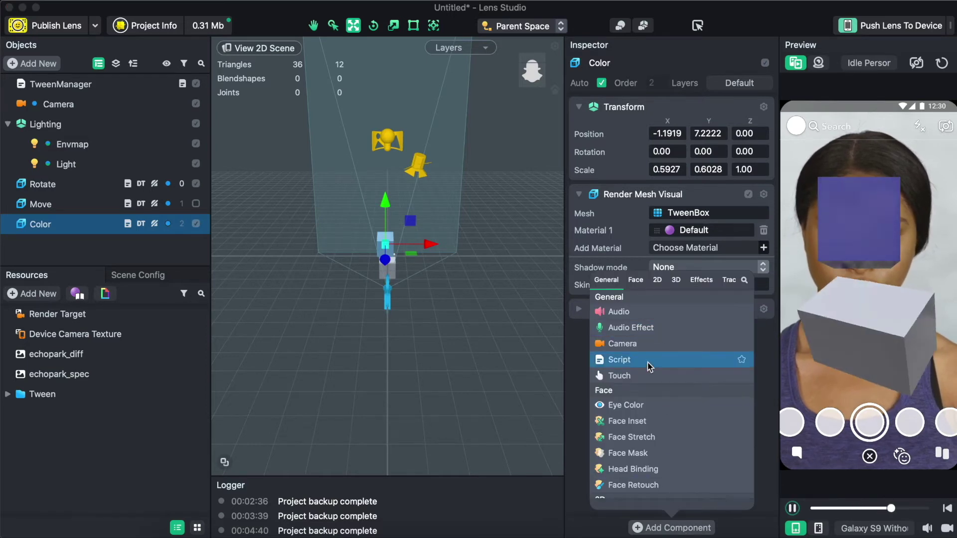
pyautogui.click(647, 360)
pyautogui.click(617, 345)
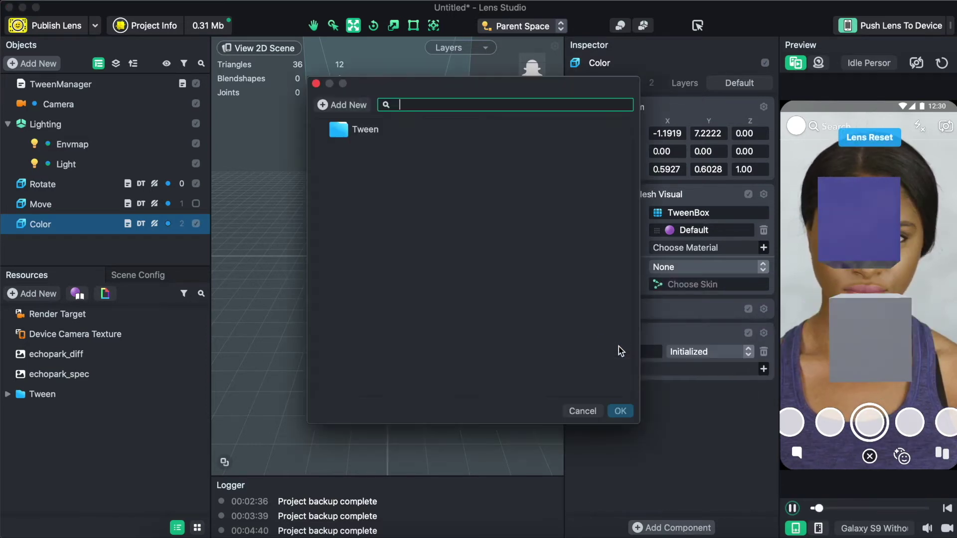
pyautogui.doubleClick(373, 126)
pyautogui.click(384, 151)
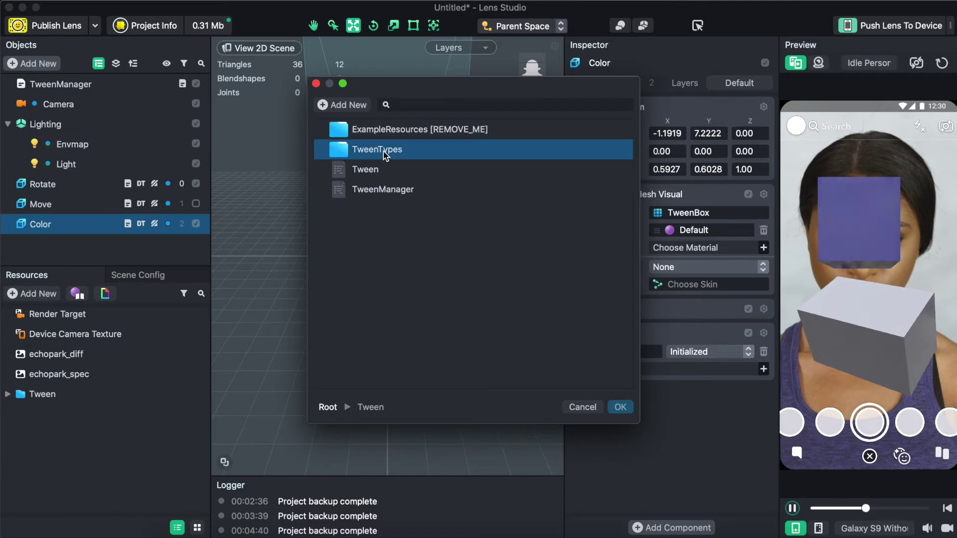
pyautogui.doubleClick(384, 151)
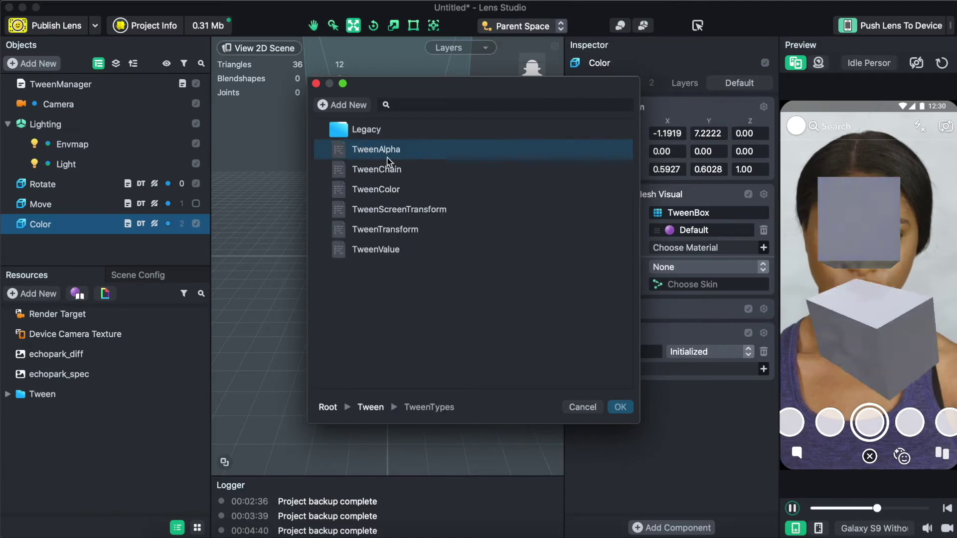
pyautogui.click(419, 209)
pyautogui.doubleClick(412, 229)
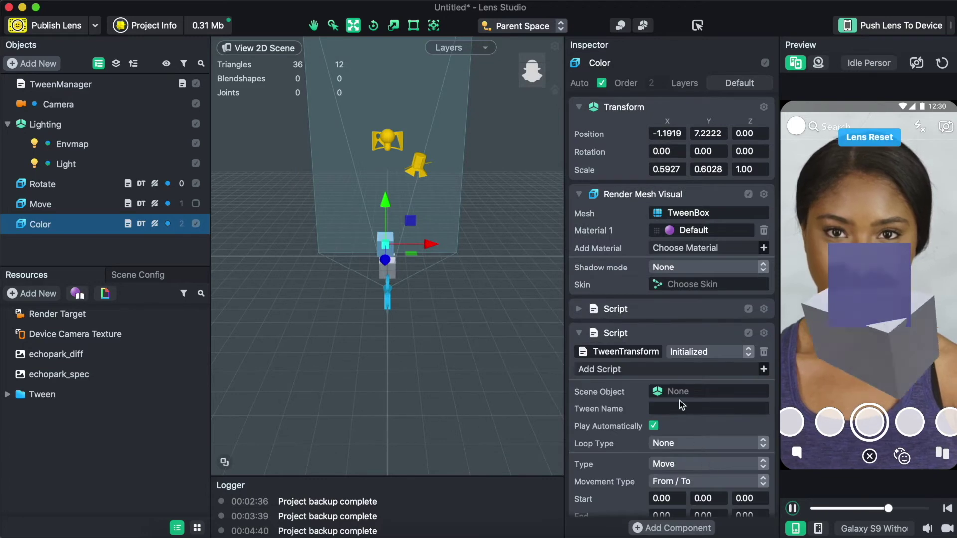
# Set the TweenTransform script's Scene Object to Color and its tween name to move_2.
pyautogui.click(677, 396)
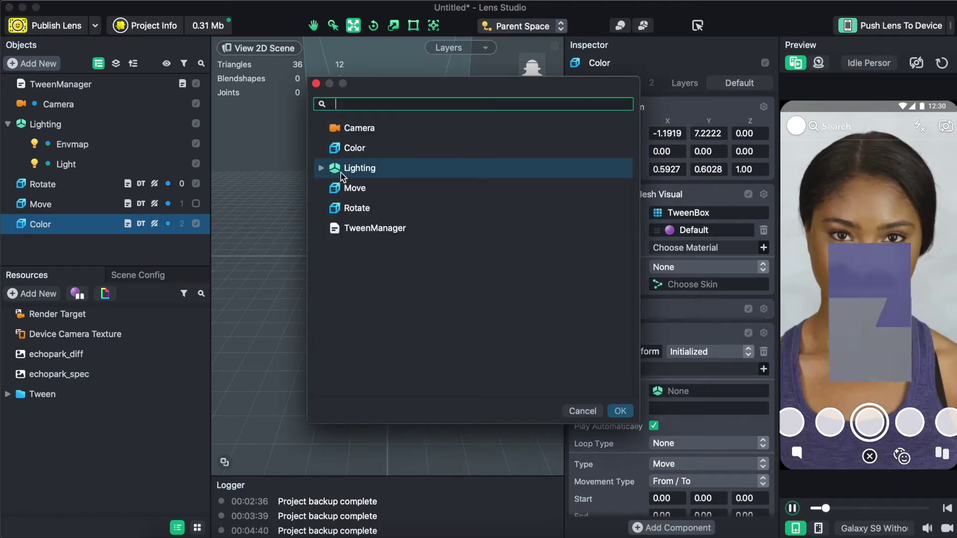
pyautogui.click(355, 148)
pyautogui.click(620, 410)
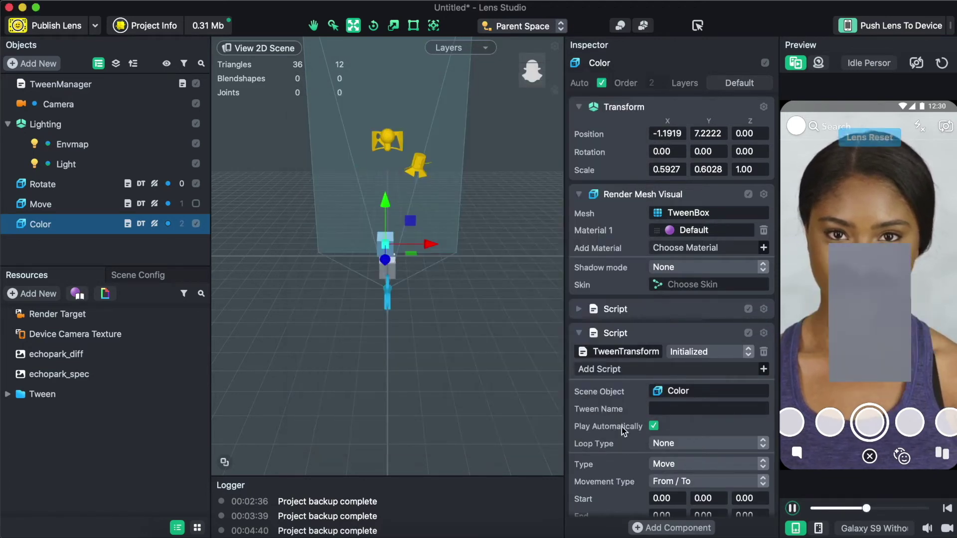
pyautogui.click(669, 407)
pyautogui.write('mo')
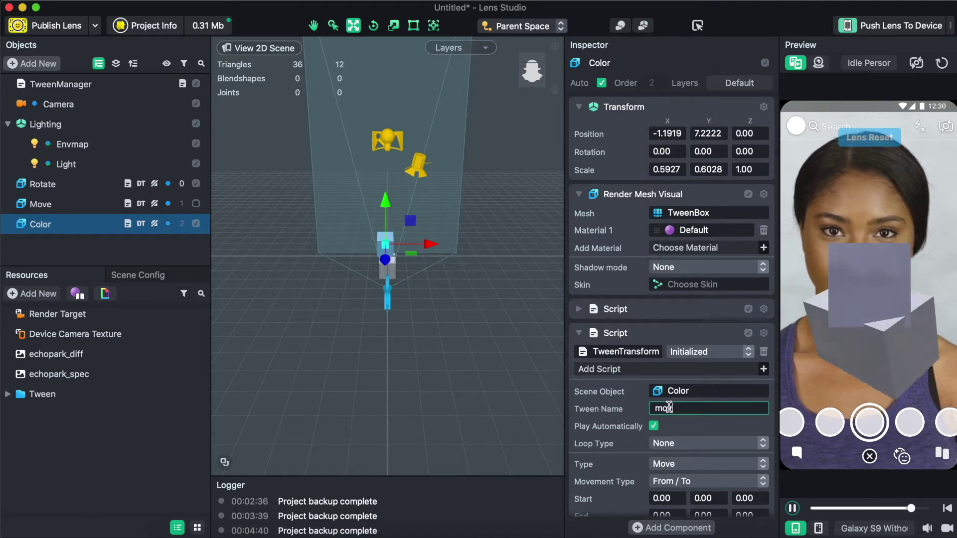
pyautogui.write('ve_2')
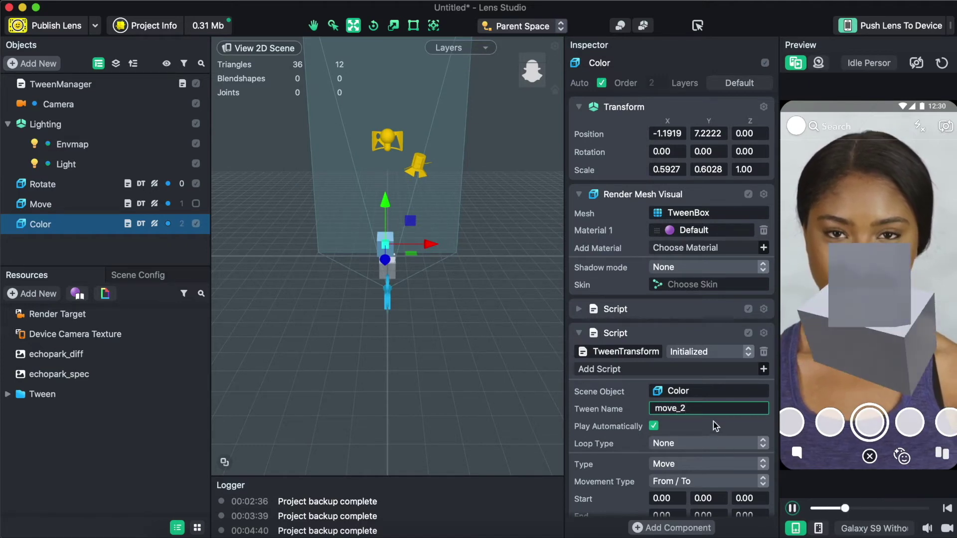
# Set the move_2 tween's Movement Type to Offset, keeping its Type at Move.
pyautogui.scroll(-3, 712, 422)
pyautogui.click(670, 381)
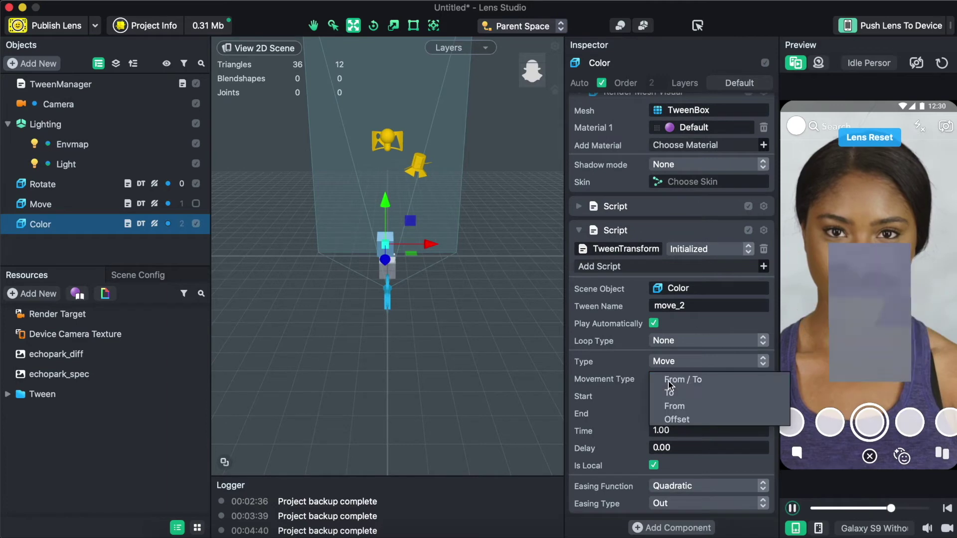
pyautogui.click(679, 418)
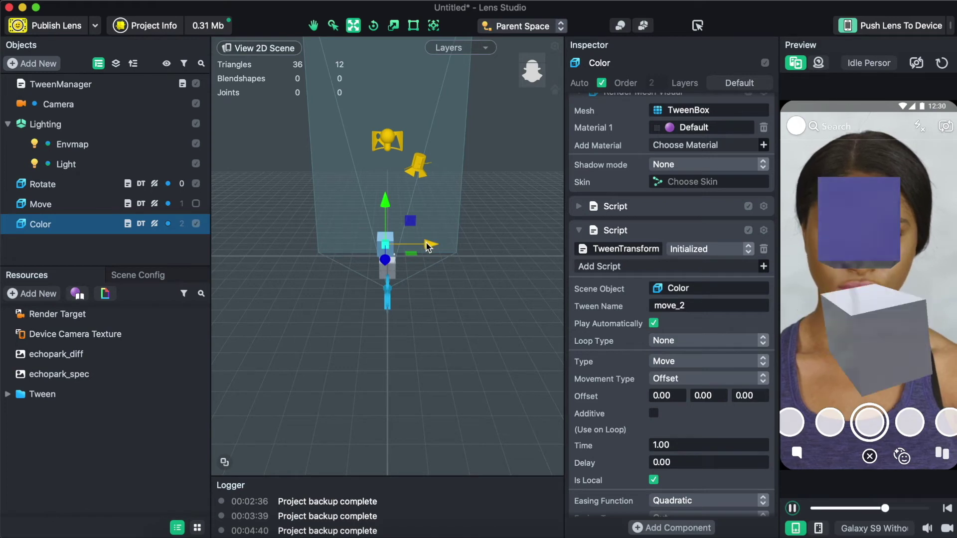
# Move the Color box along X to about -8.22 and set the move_2 tween's X offset to 20.
pyautogui.moveTo(427, 246)
pyautogui.mouseDown()
pyautogui.moveTo(397, 247)
pyautogui.moveTo(415, 247)
pyautogui.mouseUp()
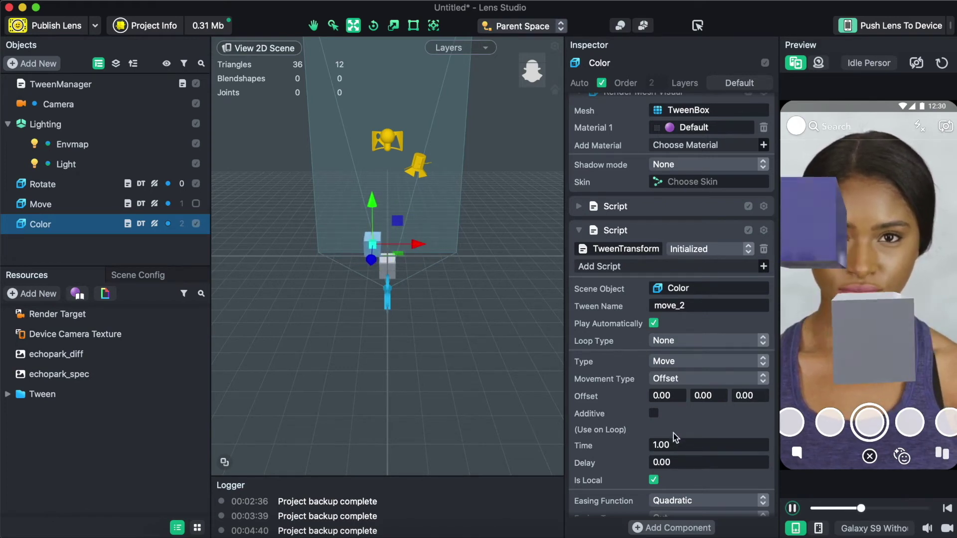
pyautogui.doubleClick(667, 396)
pyautogui.write('20')
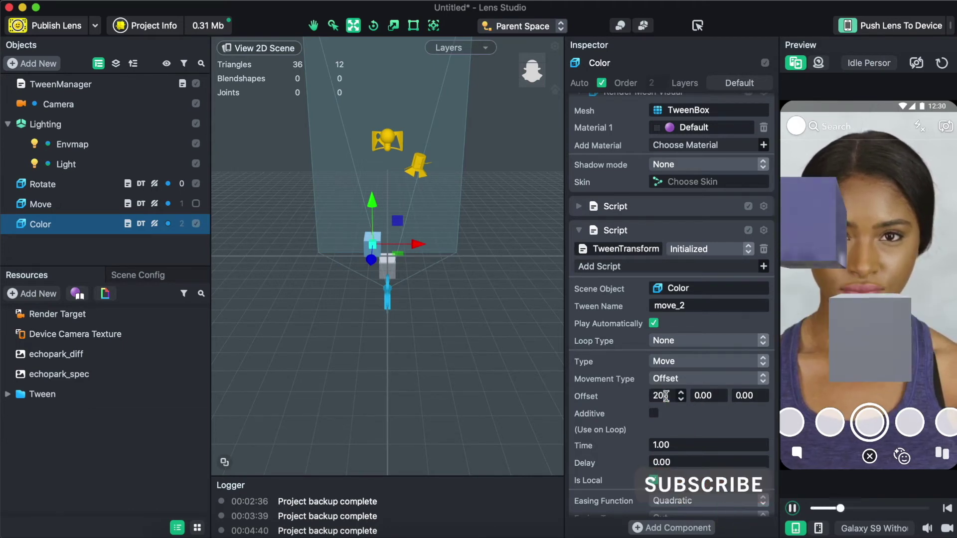
pyautogui.press('Return')
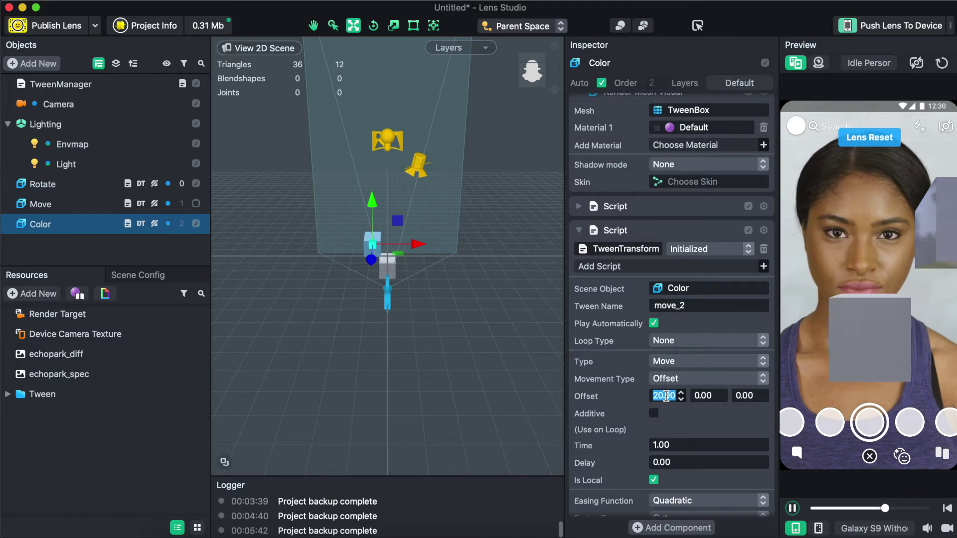
# Try the Loop option for the move_2 tween's Loop Type and set it to Ping Pong.
pyautogui.click(687, 346)
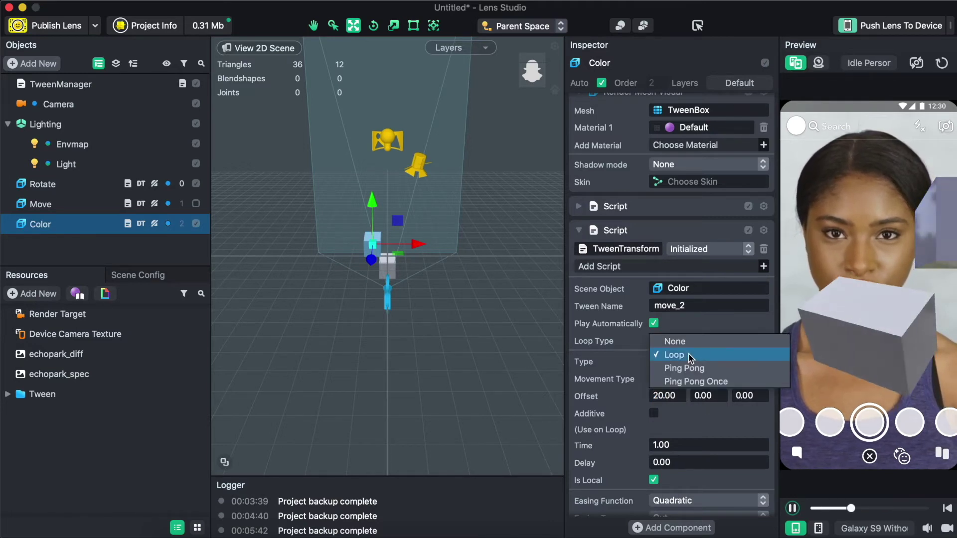
pyautogui.click(690, 355)
pyautogui.click(682, 341)
pyautogui.click(681, 355)
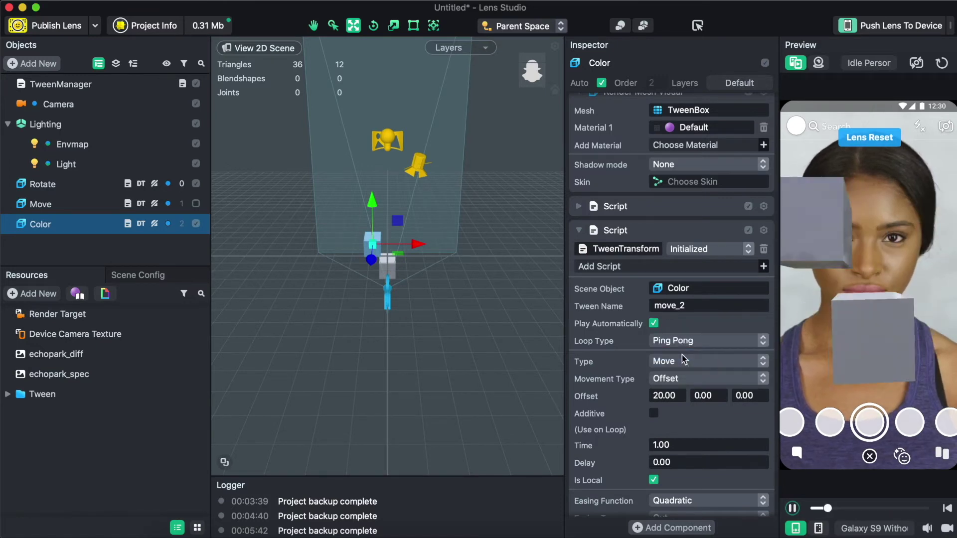
# Review the Color box's TweenColor settings alongside its TweenTransform settings and collapse both script components.
pyautogui.scroll(3, 613, 261)
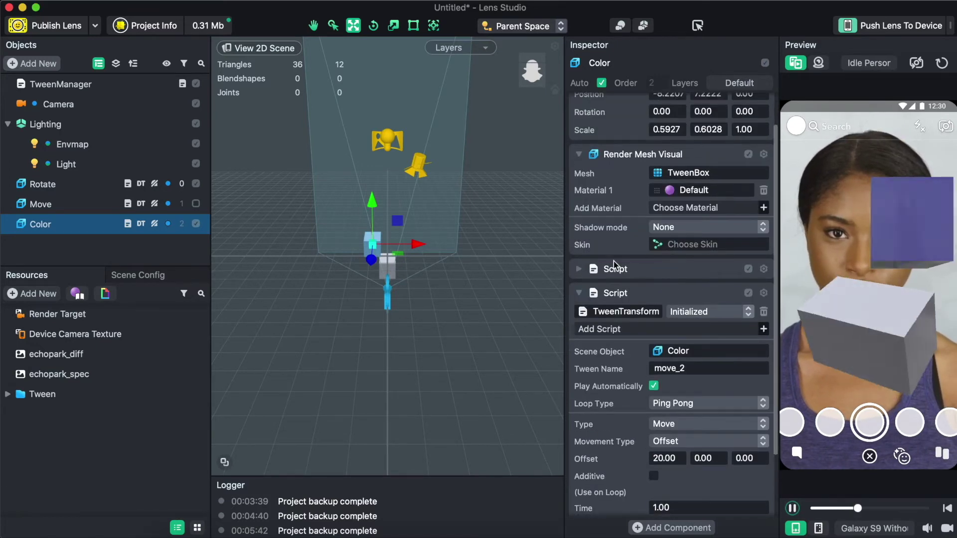
pyautogui.click(579, 269)
pyautogui.scroll(-6, 627, 294)
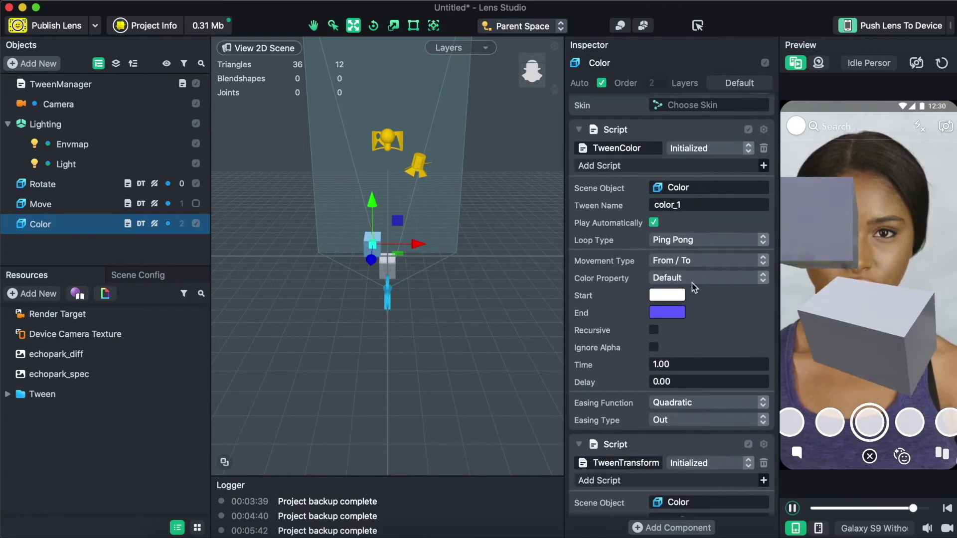
pyautogui.scroll(-10, 690, 287)
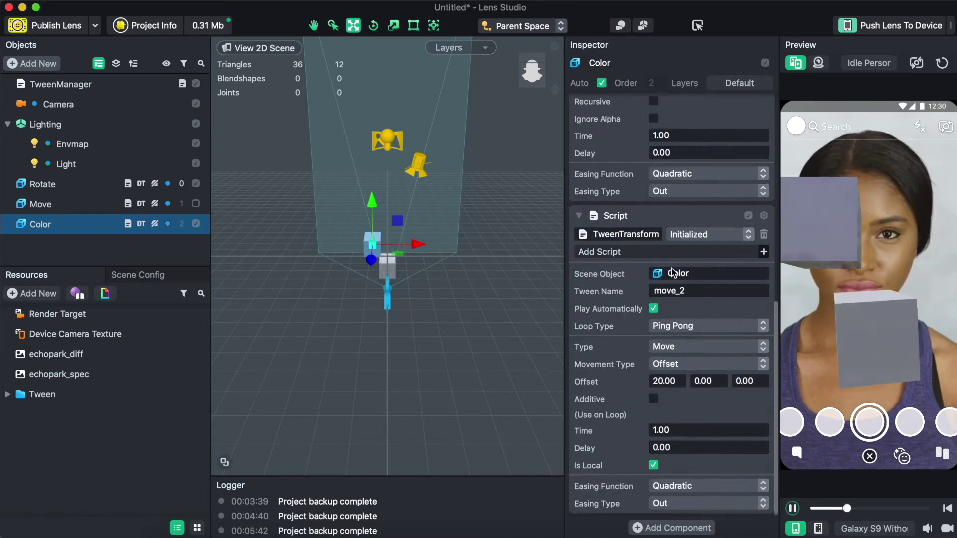
pyautogui.scroll(7, 672, 273)
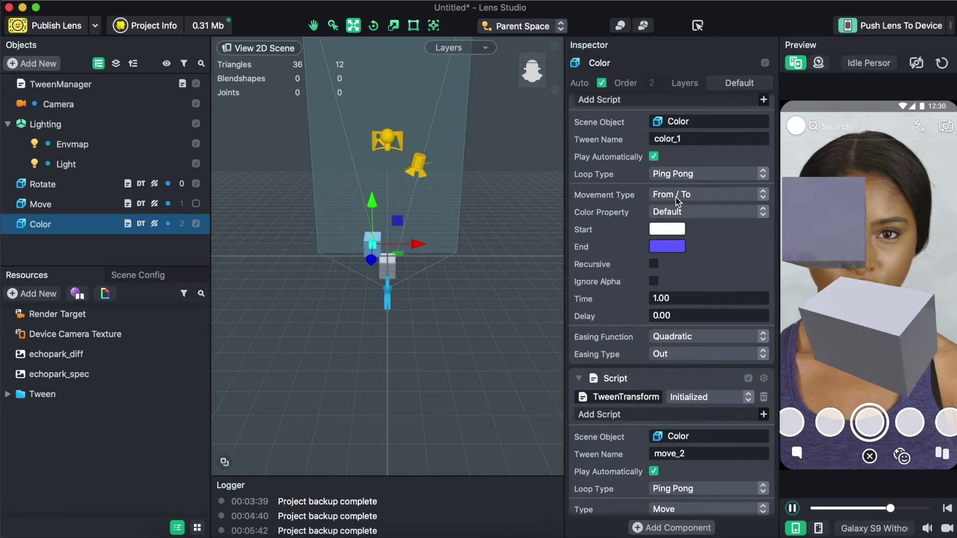
pyautogui.scroll(-7, 677, 199)
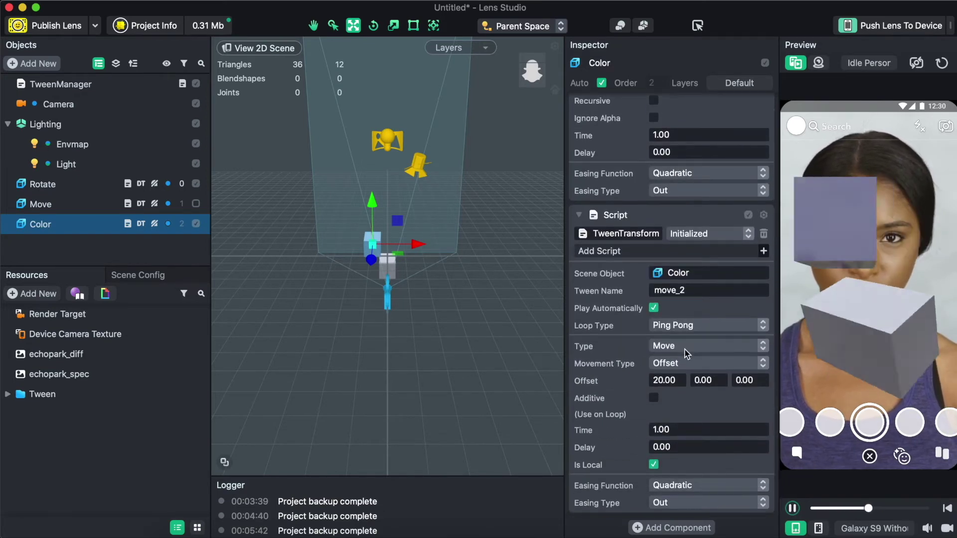
pyautogui.click(578, 215)
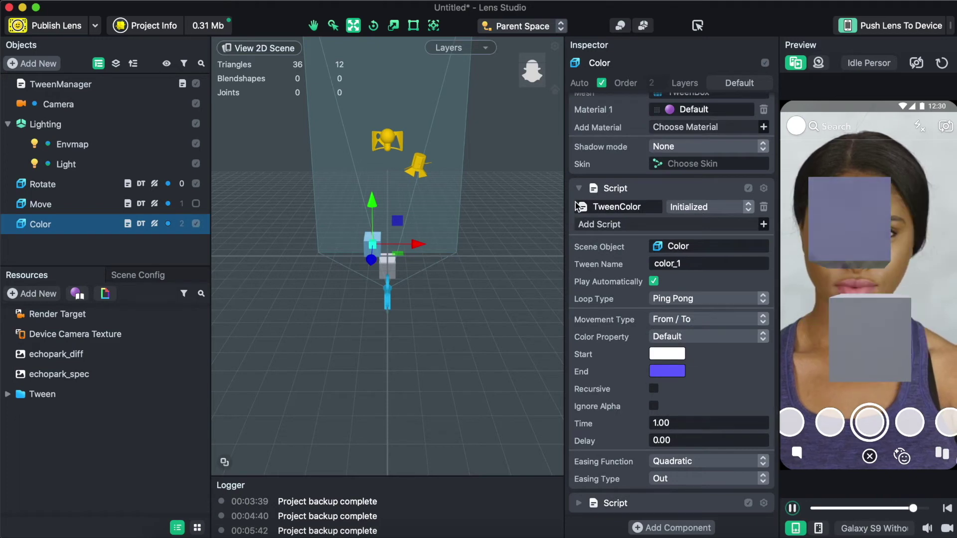
pyautogui.click(578, 189)
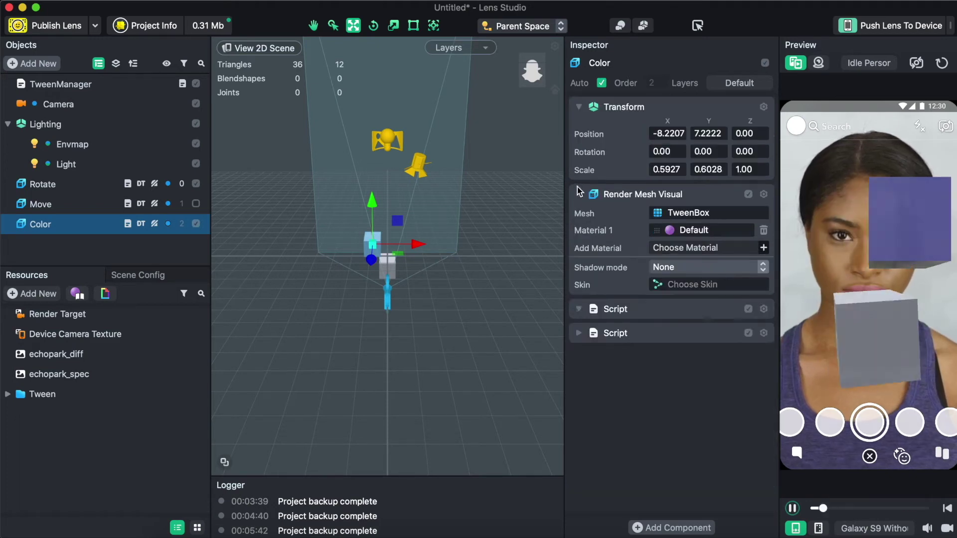
# Add a third Script component to the Color box and assign the TweenTransform script from the TweenTypes folder.
pyautogui.click(697, 527)
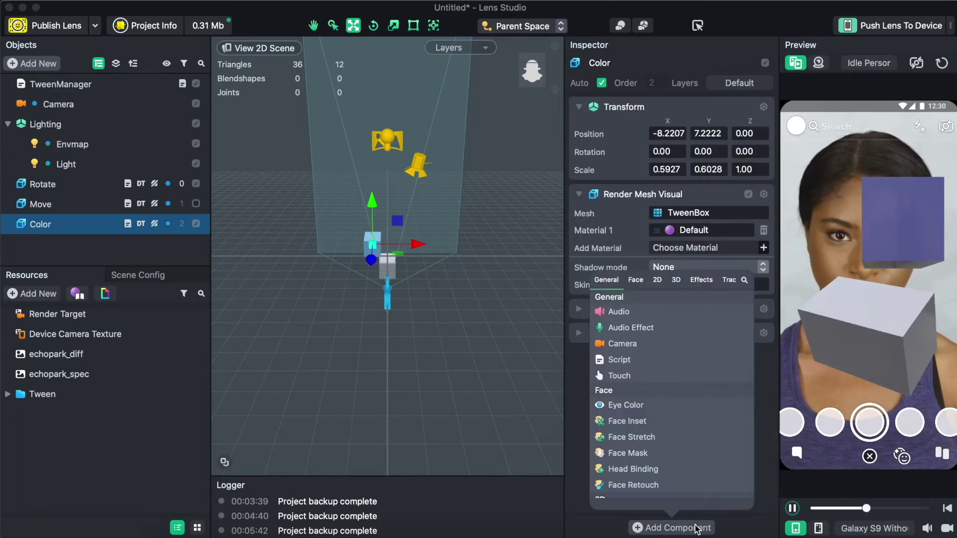
pyautogui.click(675, 361)
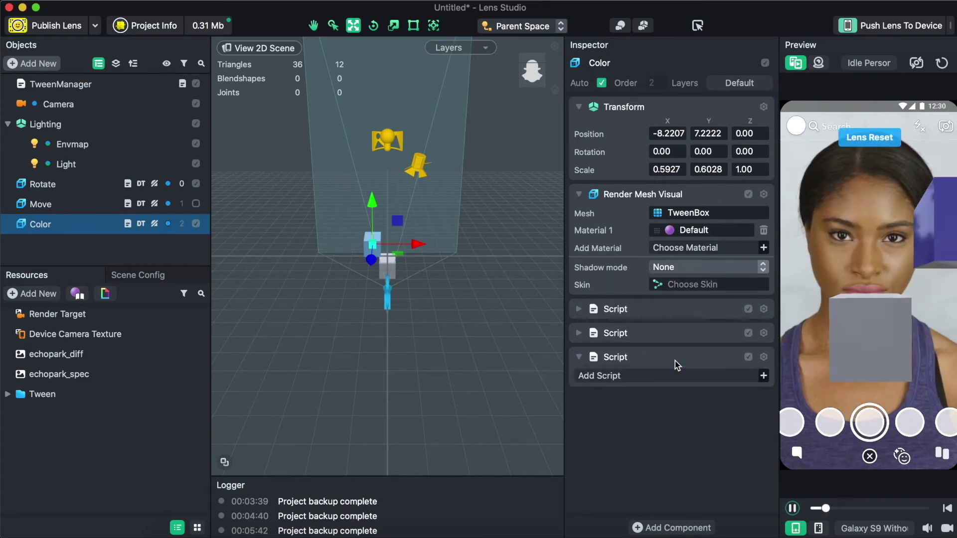
pyautogui.click(677, 376)
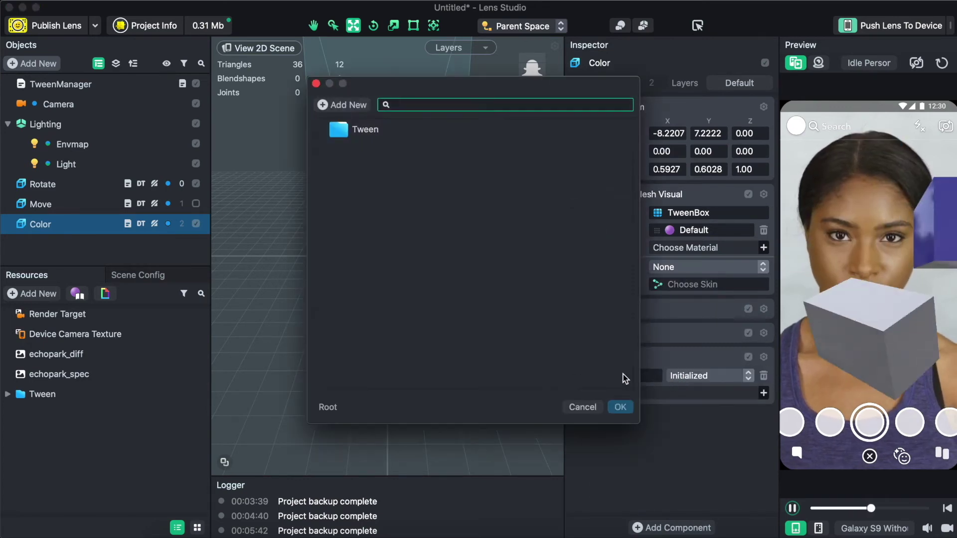
pyautogui.doubleClick(367, 131)
pyautogui.doubleClick(366, 158)
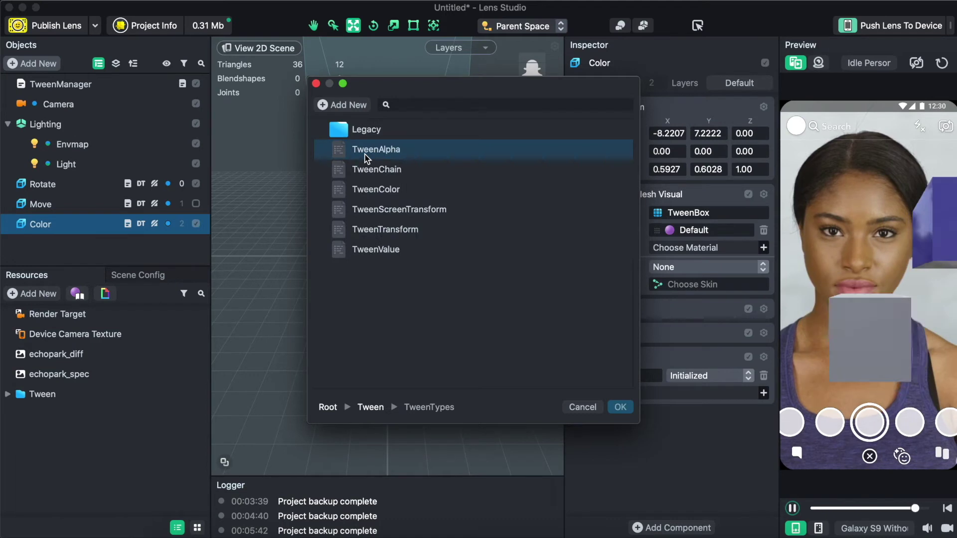
pyautogui.click(374, 171)
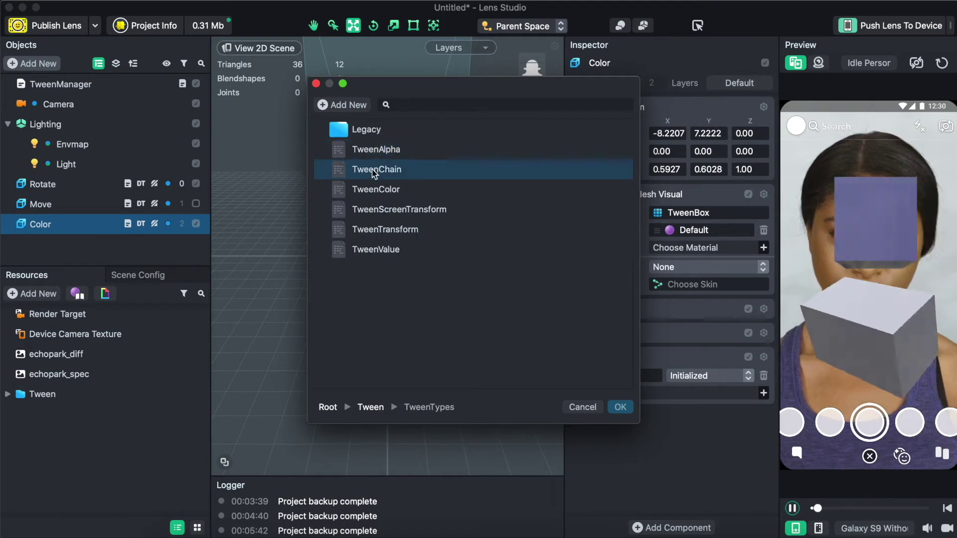
pyautogui.click(412, 231)
pyautogui.doubleClick(413, 231)
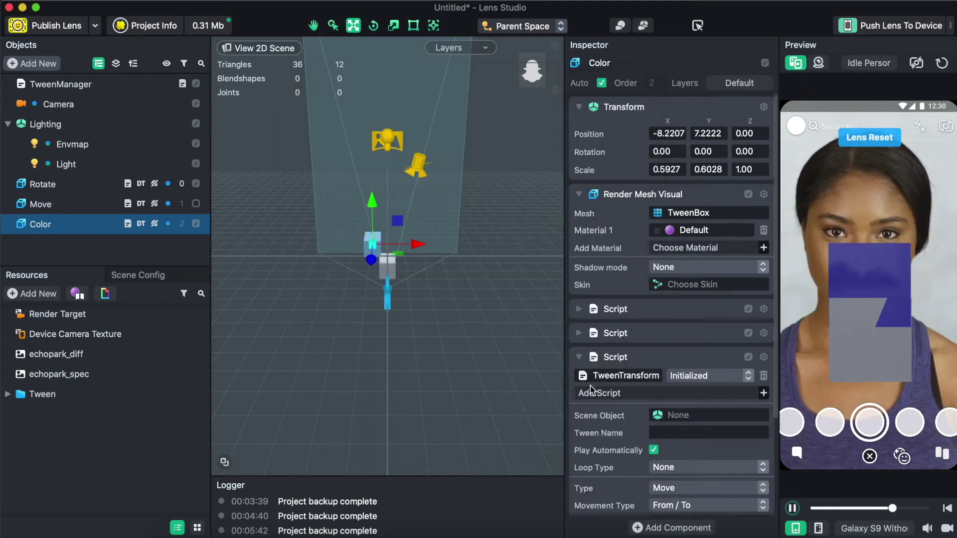
# Set the new TweenTransform script's Scene Object to Color and its tween name to scale_1.
pyautogui.scroll(-3, 590, 386)
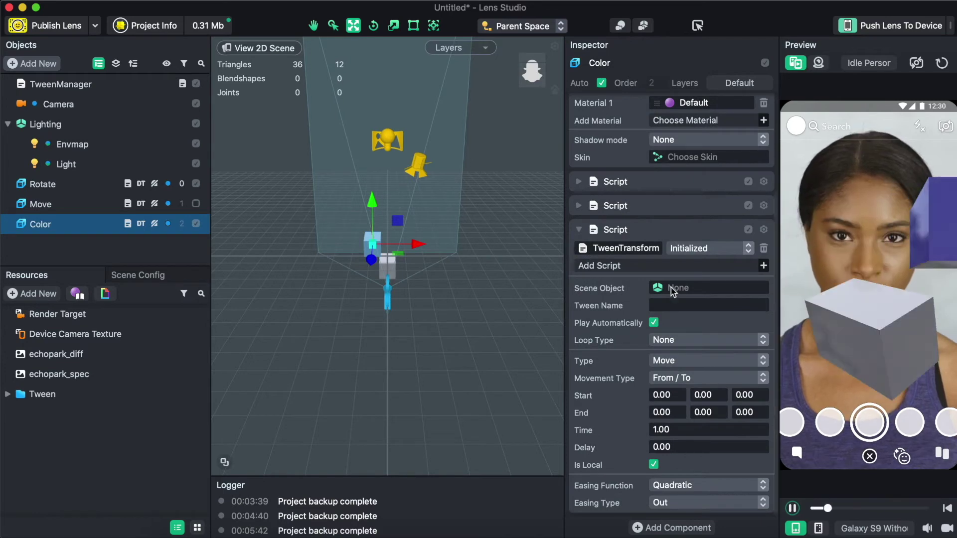
pyautogui.click(671, 288)
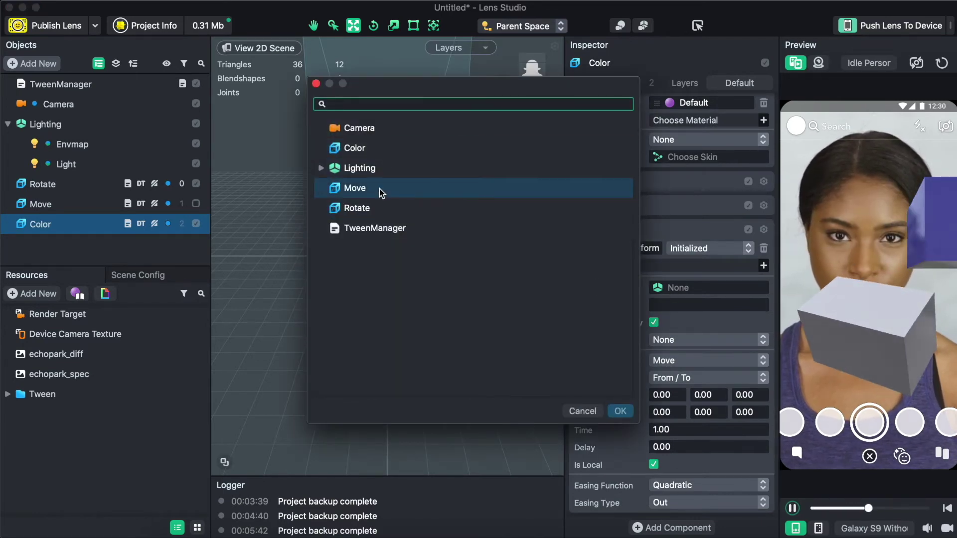
pyautogui.click(375, 145)
pyautogui.doubleClick(374, 143)
pyautogui.click(675, 304)
pyautogui.write('scale_1')
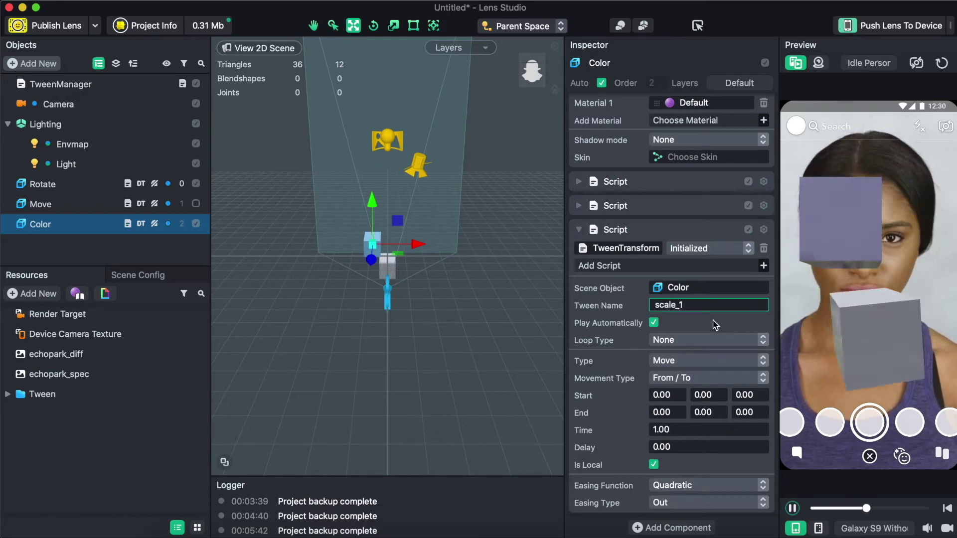
# Set the scale_1 tween's Movement Type to Offset and check the Color box's Transform values.
pyautogui.click(686, 378)
pyautogui.click(686, 417)
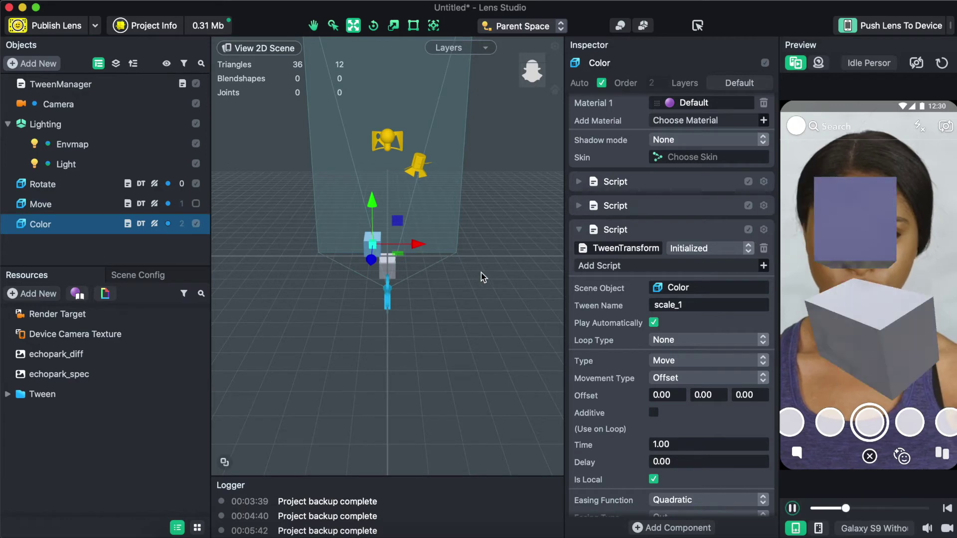
pyautogui.scroll(2, 710, 378)
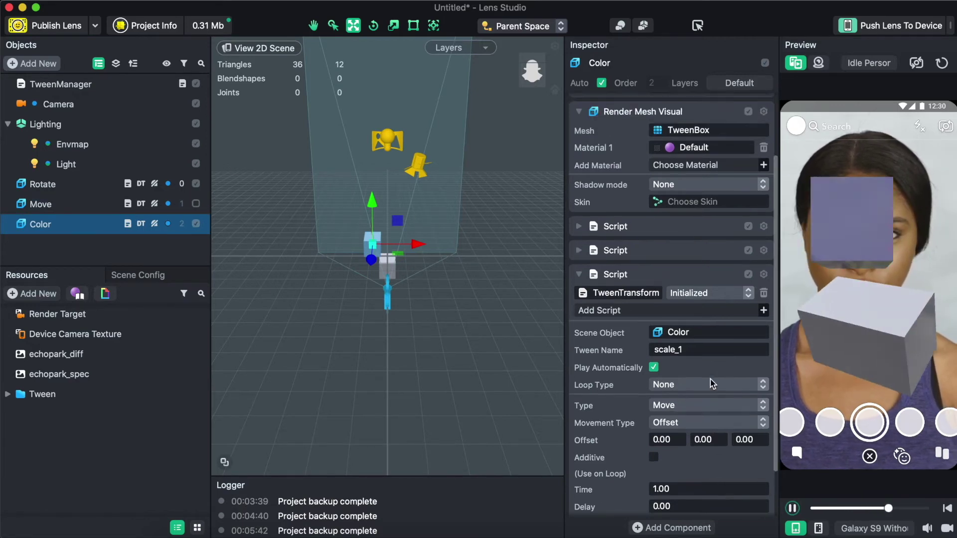
pyautogui.scroll(4, 676, 149)
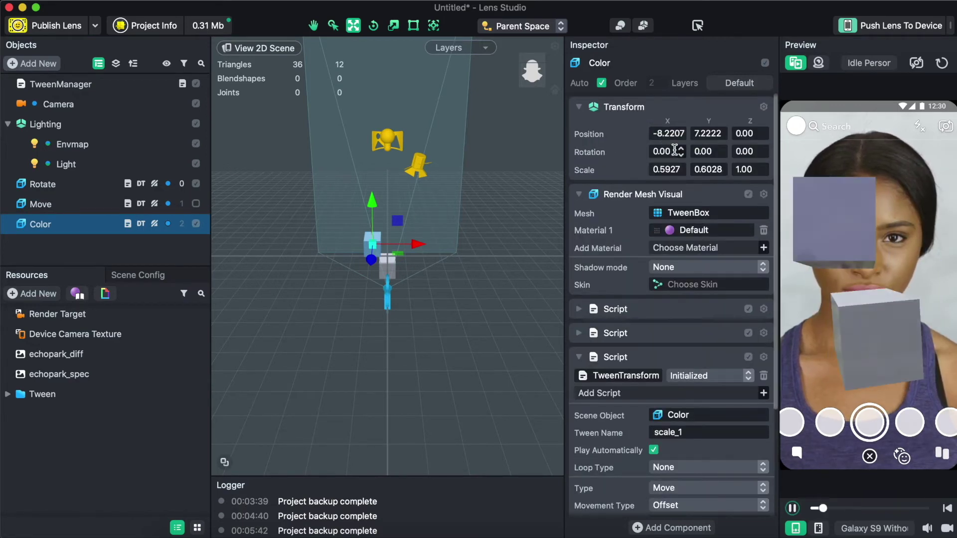
pyautogui.scroll(-3, 677, 149)
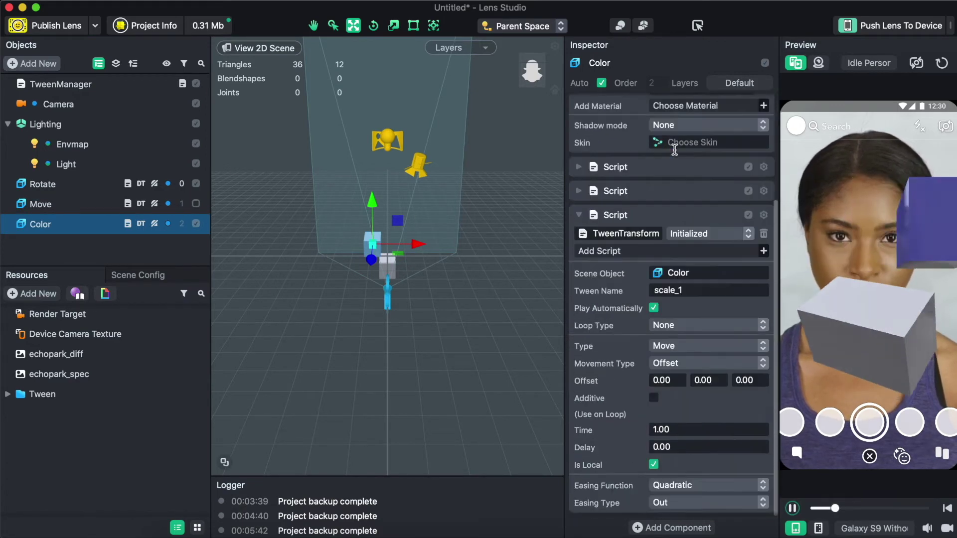
# Try X offsets of 5 and 40 on the scale_1 tween.
pyautogui.click(667, 381)
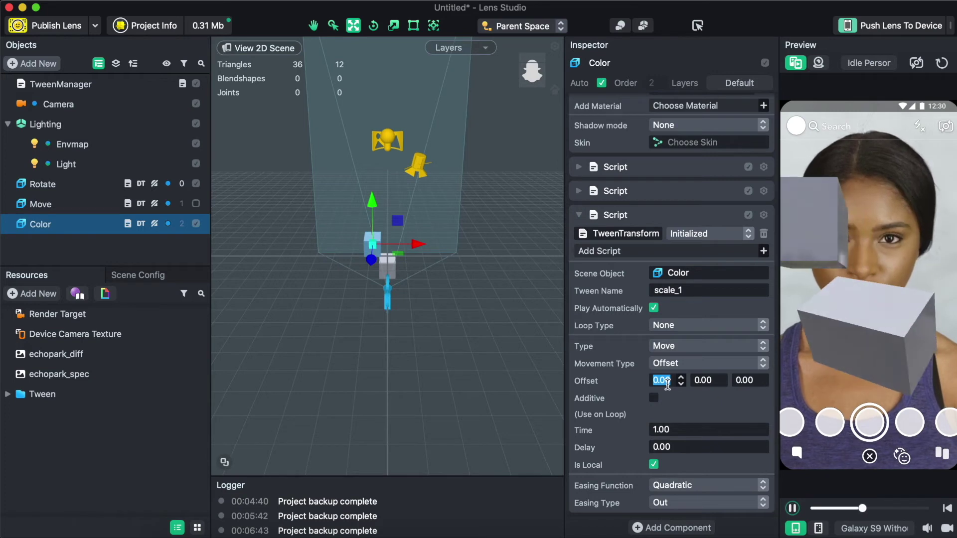
pyautogui.write('5')
pyautogui.press('Return')
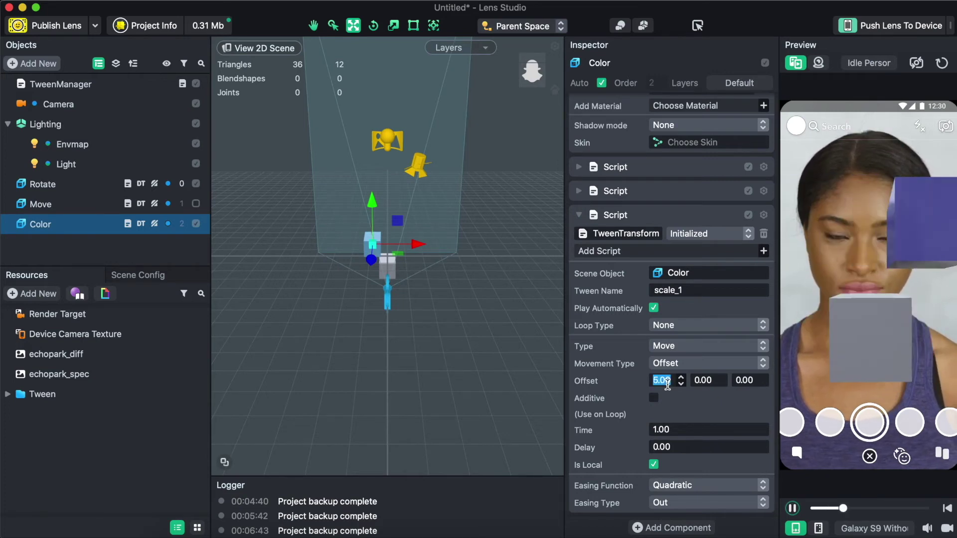
pyautogui.write('40')
pyautogui.press('Return')
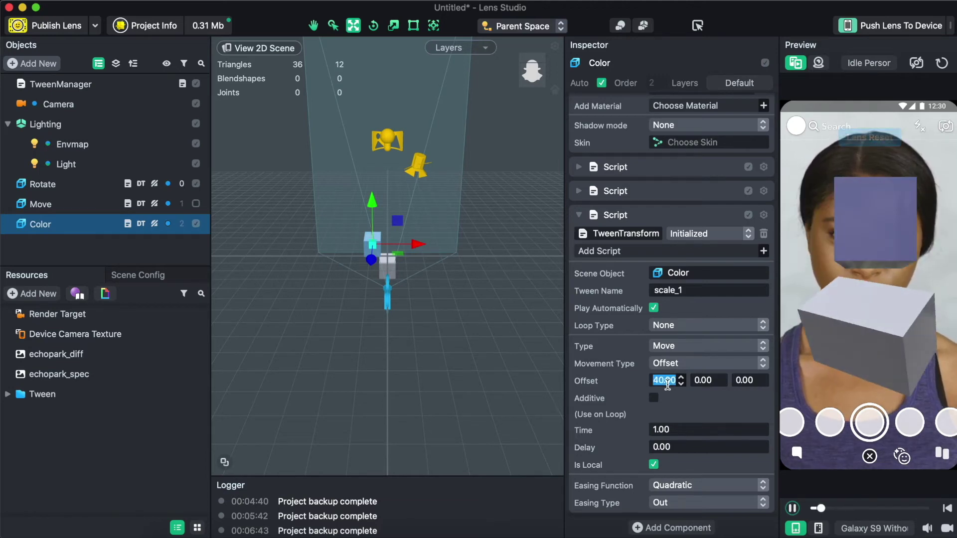
# Set the scale_1 tween's Type to Scale and try X offsets of 2, 1 and 0.5 before settling on 0.2.
pyautogui.click(674, 346)
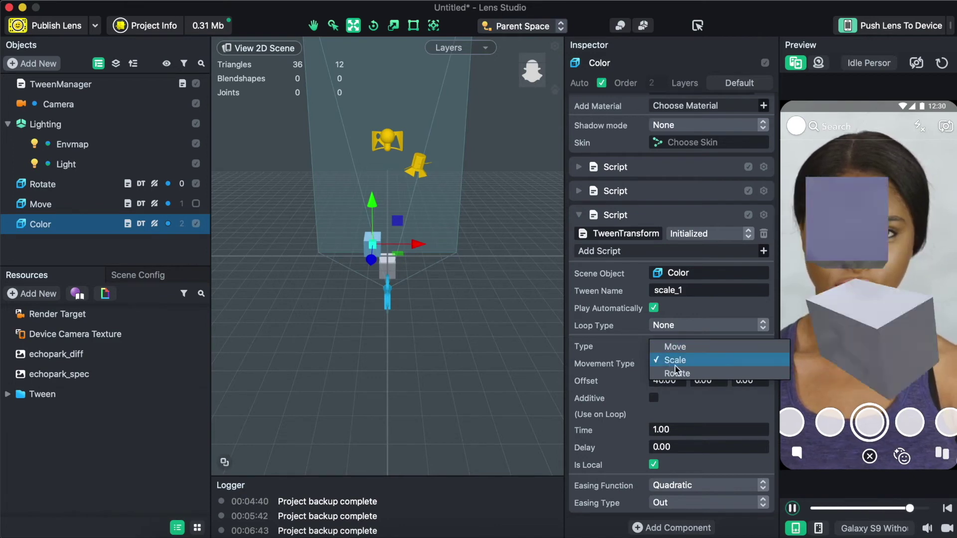
pyautogui.click(674, 361)
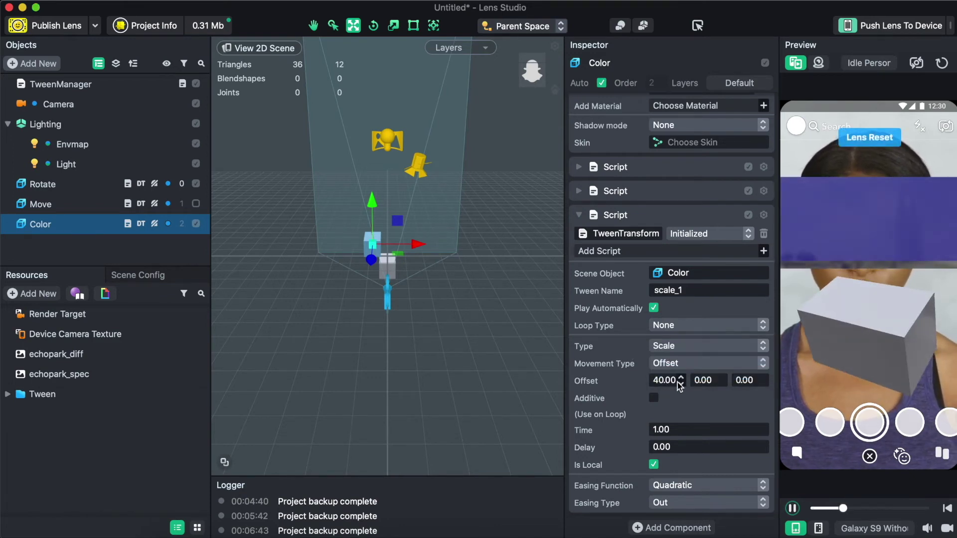
pyautogui.click(661, 380)
pyautogui.write('2')
pyautogui.press('Return')
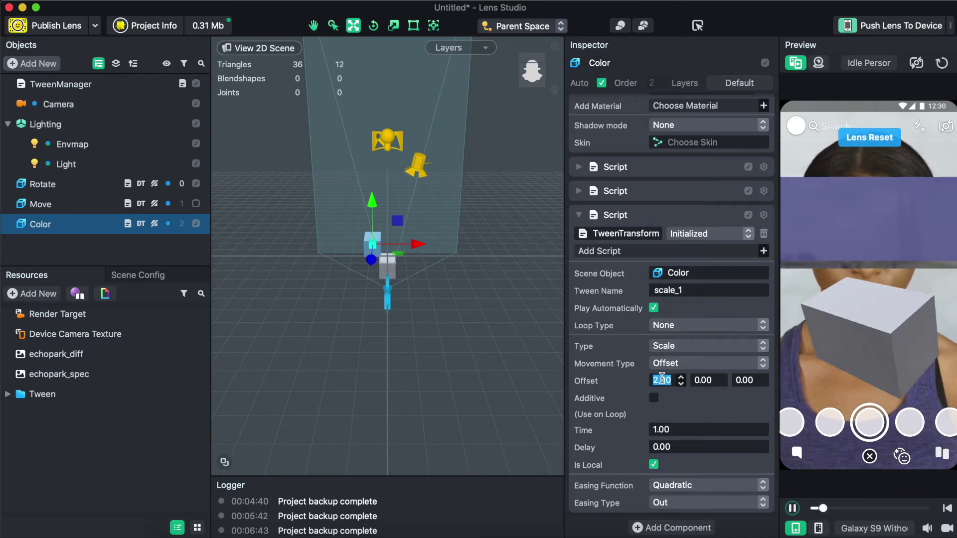
pyautogui.write('1')
pyautogui.press('Return')
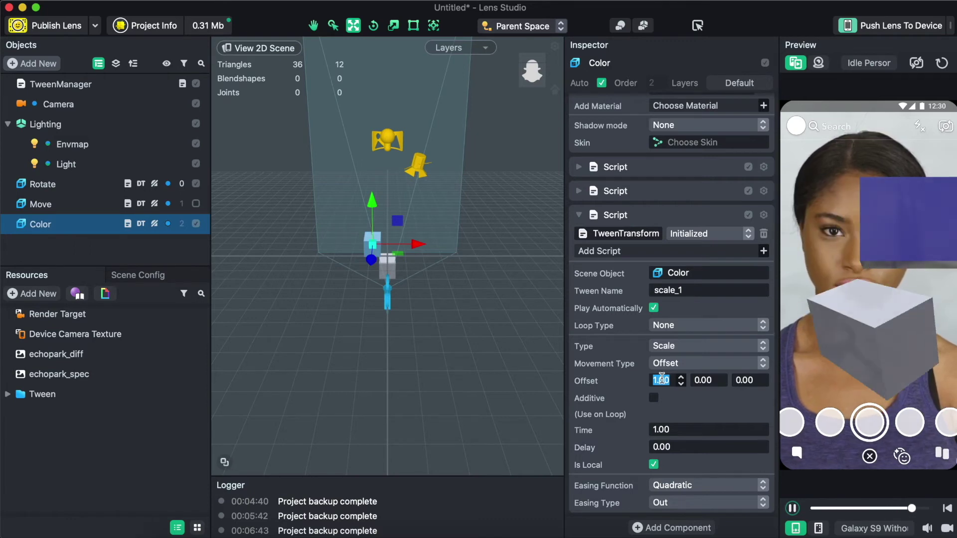
pyautogui.write('0.5')
pyautogui.press('Return')
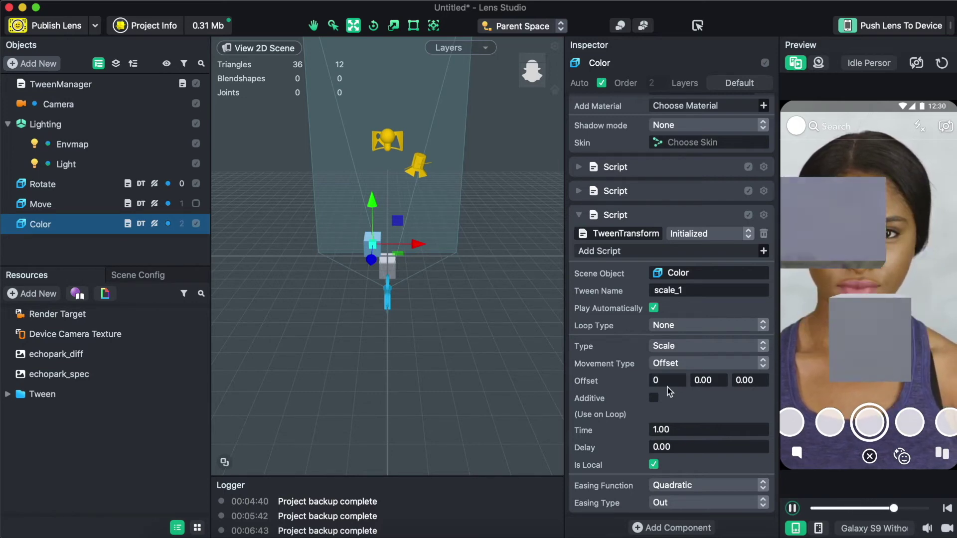
pyautogui.write('0')
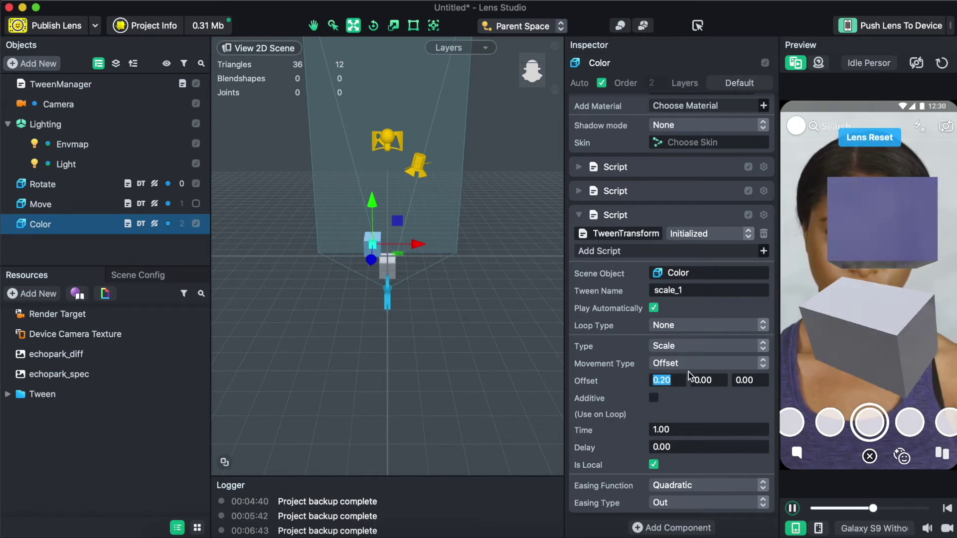
# Set the scale_1 tween's Loop Type to Ping Pong and scale down the Color box in the scene, restarting the preview.
pyautogui.click(692, 327)
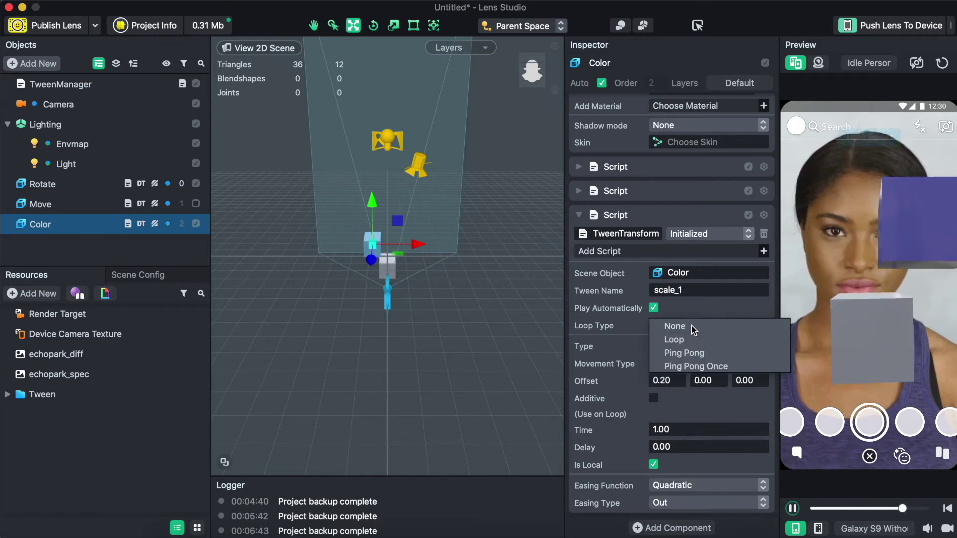
pyautogui.click(695, 353)
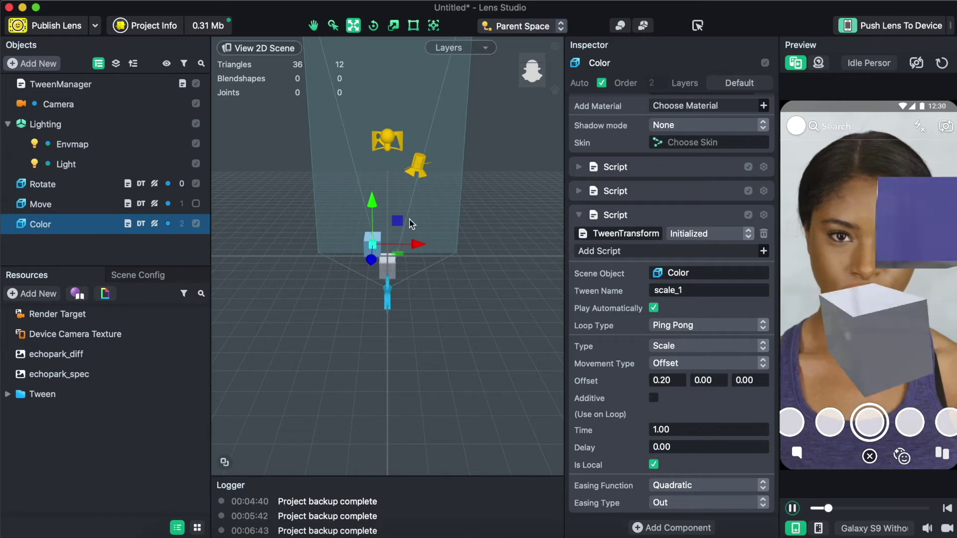
pyautogui.click(393, 26)
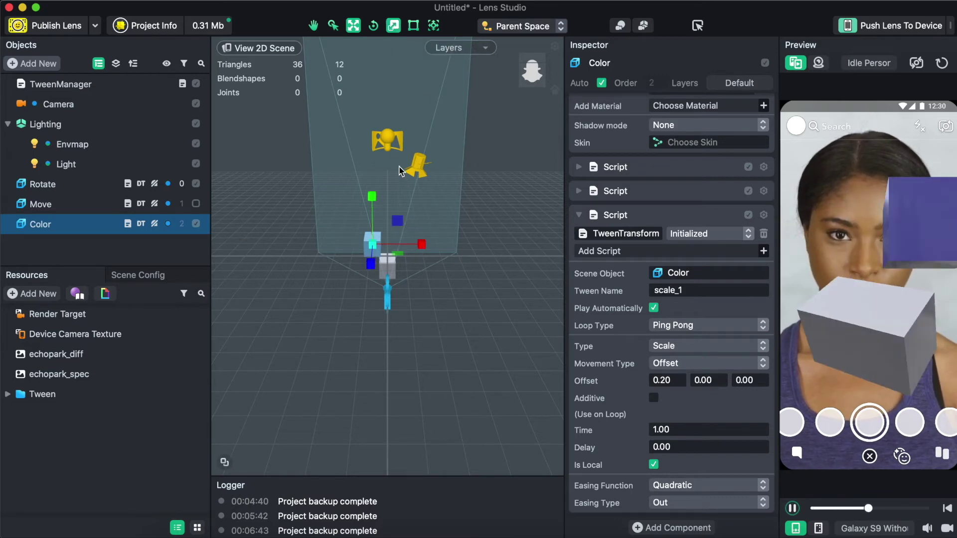
pyautogui.moveTo(397, 225); pyautogui.dragTo(393, 231)
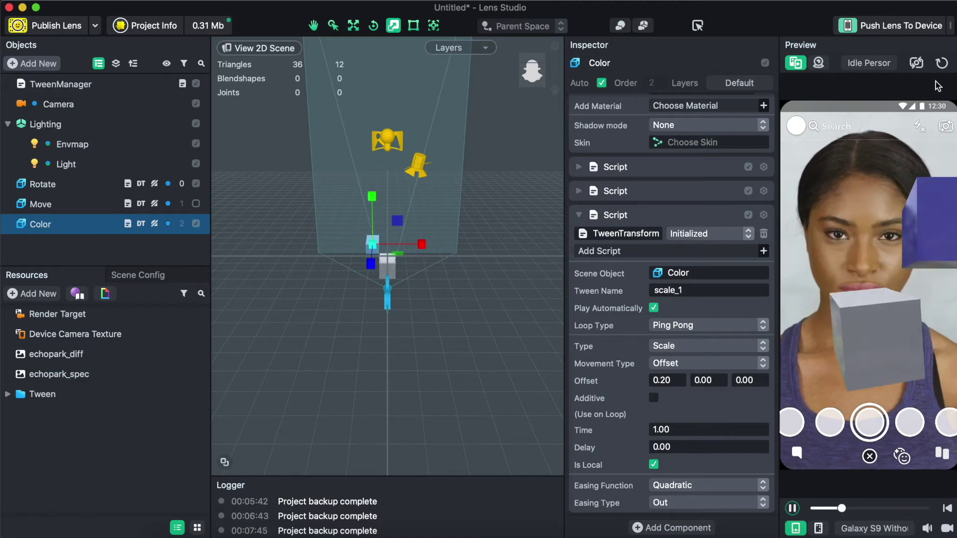
pyautogui.click(941, 63)
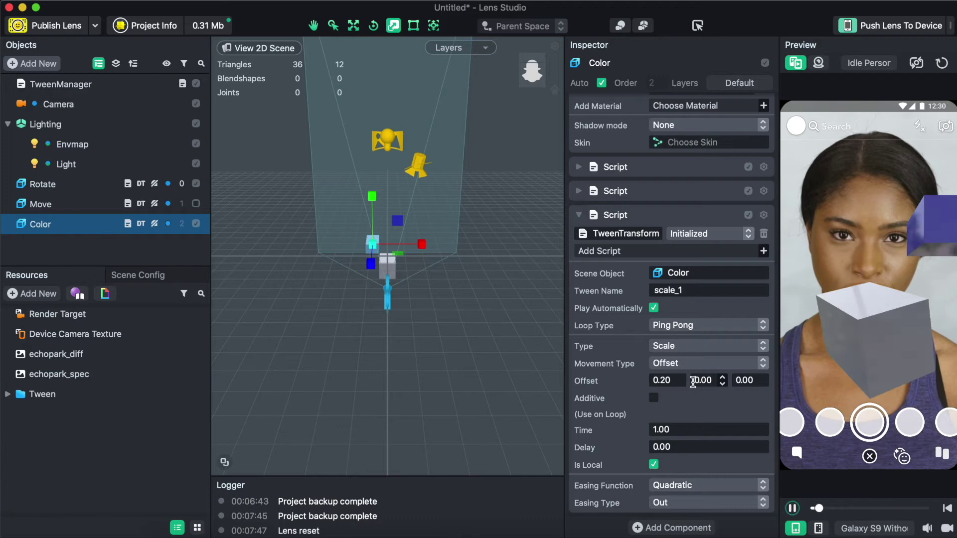
# Try an X offset of 1 on the scale_1 tween, settle on 0.5 and collapse its script.
pyautogui.doubleClick(666, 379)
pyautogui.write('1')
pyautogui.press('Return')
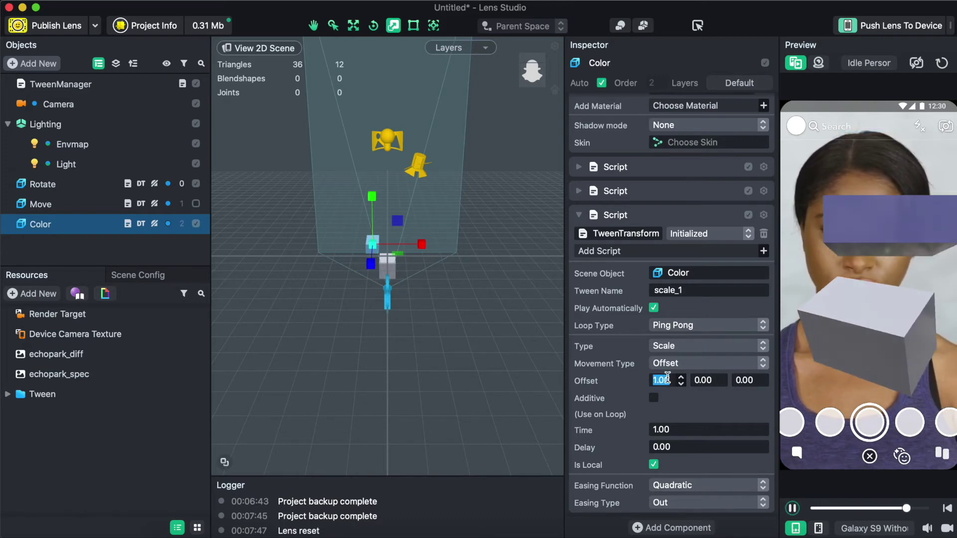
pyautogui.write('0.5')
pyautogui.press('Return')
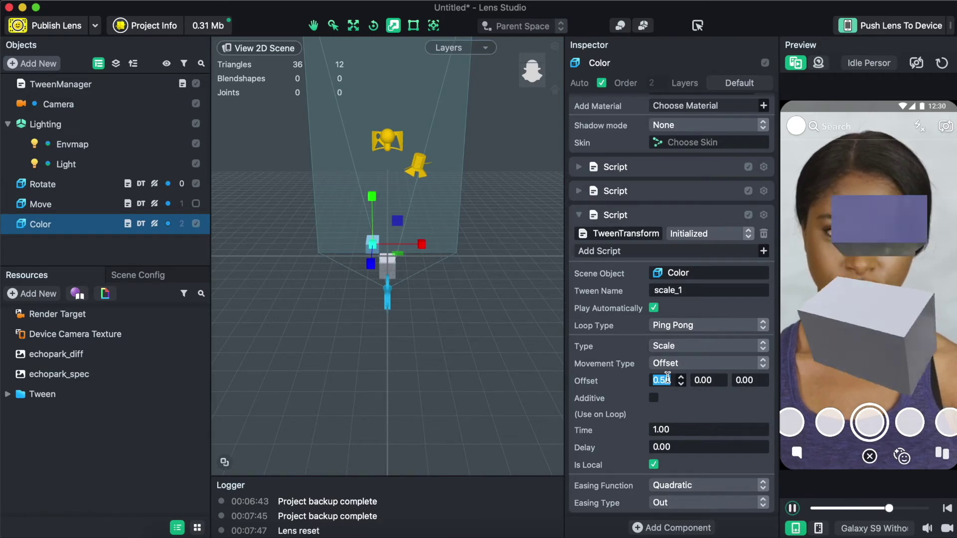
pyautogui.click(579, 216)
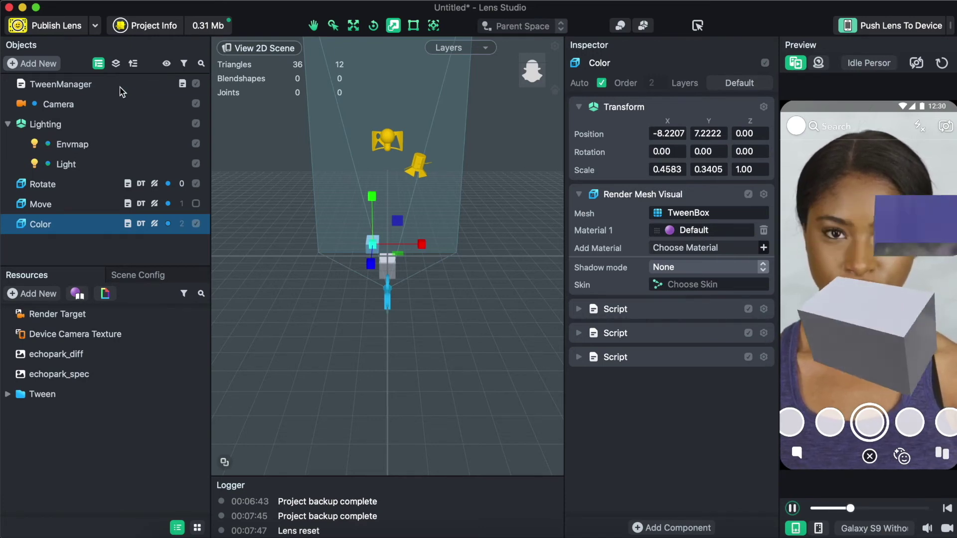
# Start a new project without saving the current one.
pyautogui.click(112, 1)
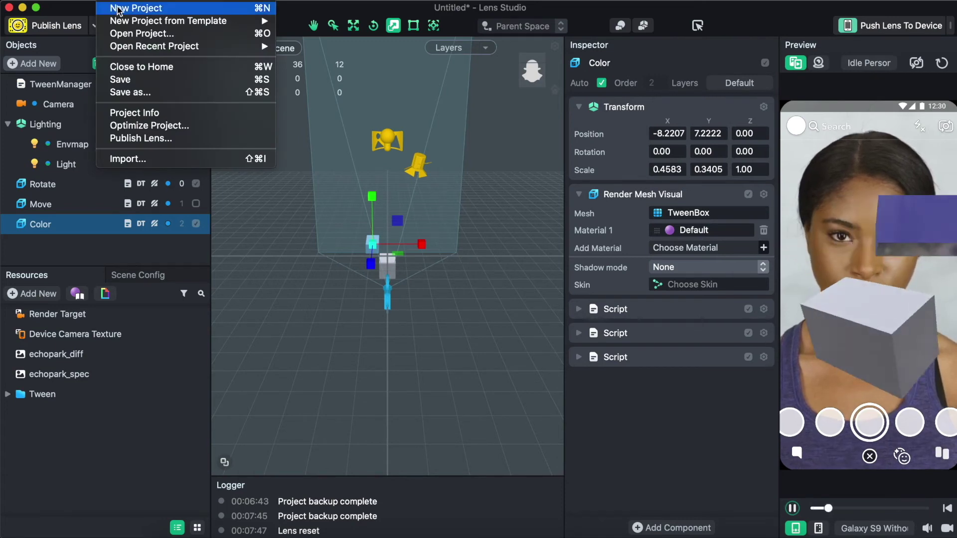
pyautogui.click(119, 8)
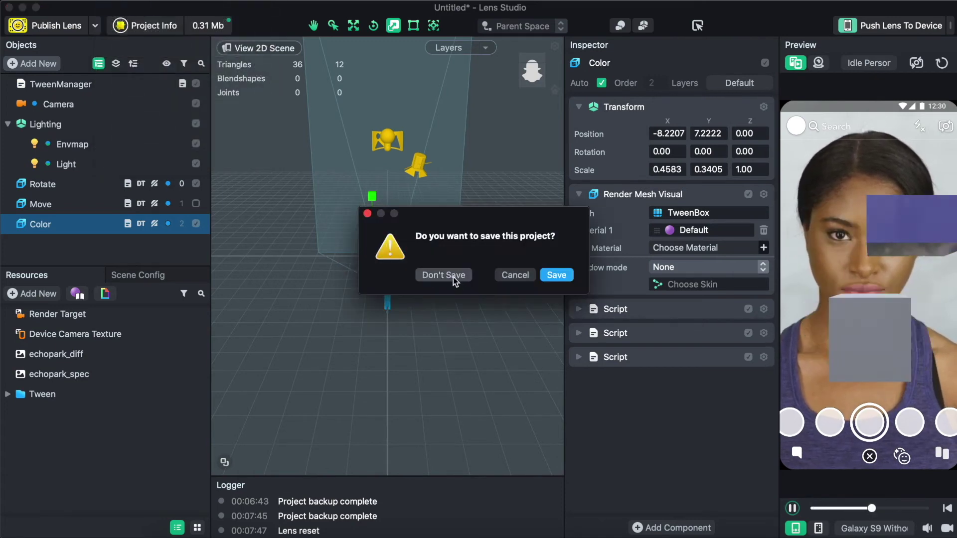
pyautogui.click(443, 276)
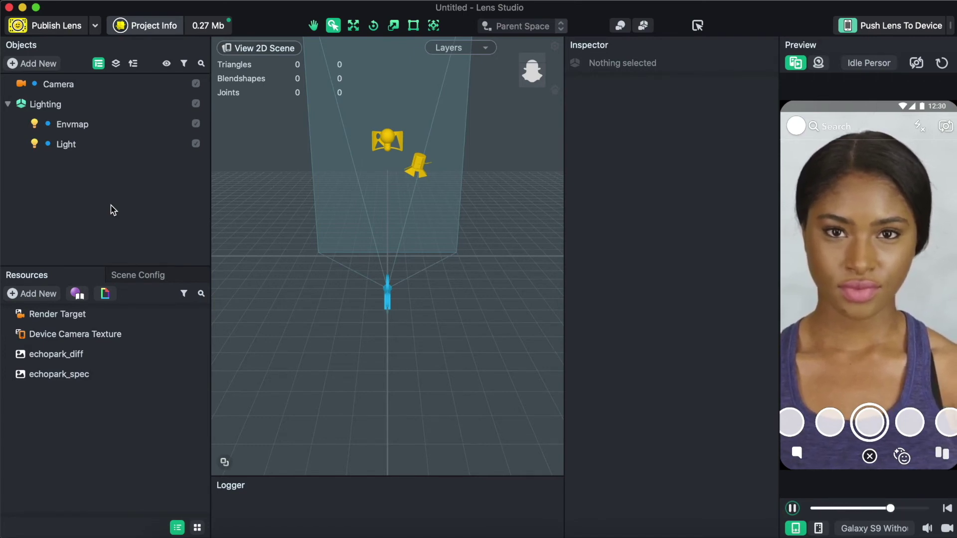
# Add the Tween Manager helper script to the scene objects.
pyautogui.click(38, 66)
pyautogui.scroll(-5, 59, 210)
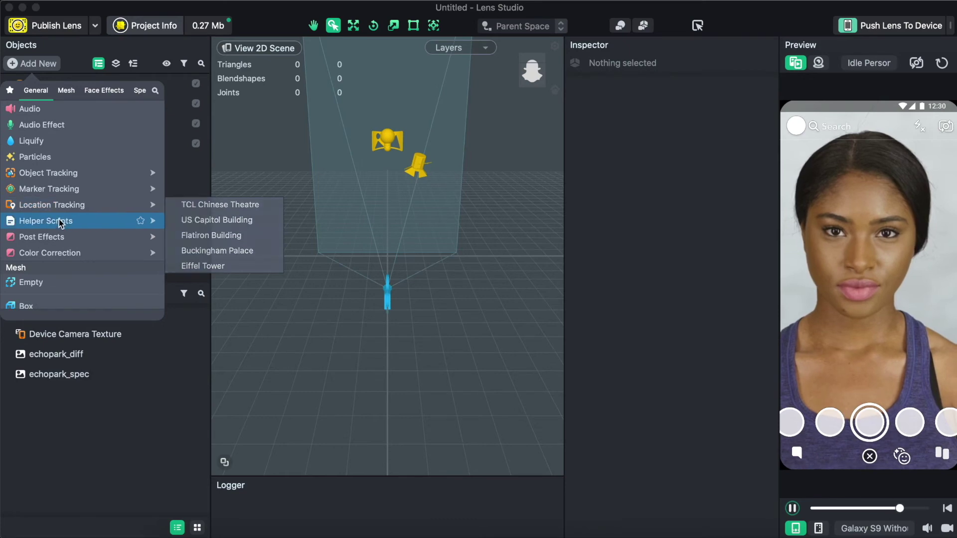
pyautogui.moveTo(90, 224)
pyautogui.click(187, 224)
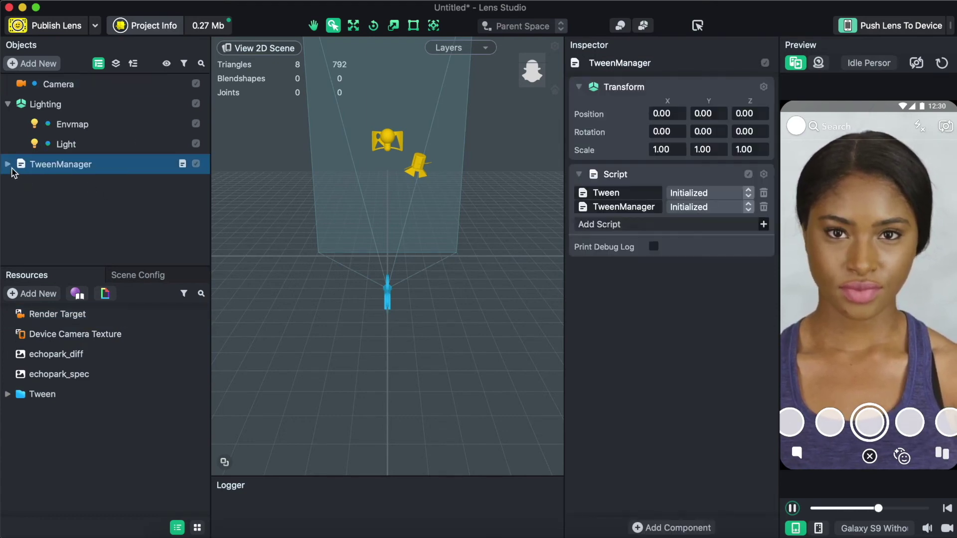
# Delete the Examples [REMOVE_ME] object under TweenManager and move TweenManager above Camera in the object list.
pyautogui.click(10, 166)
pyautogui.rightClick(44, 192)
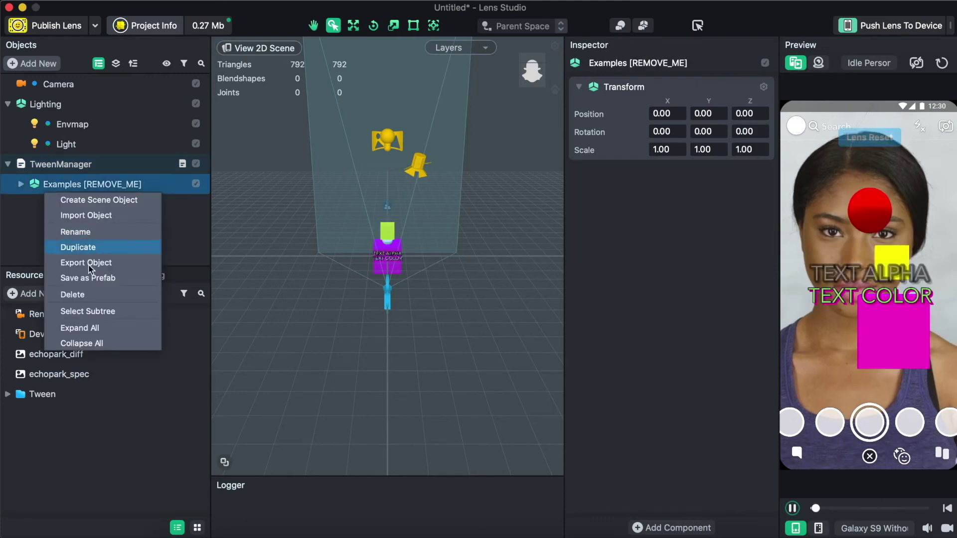
pyautogui.click(88, 297)
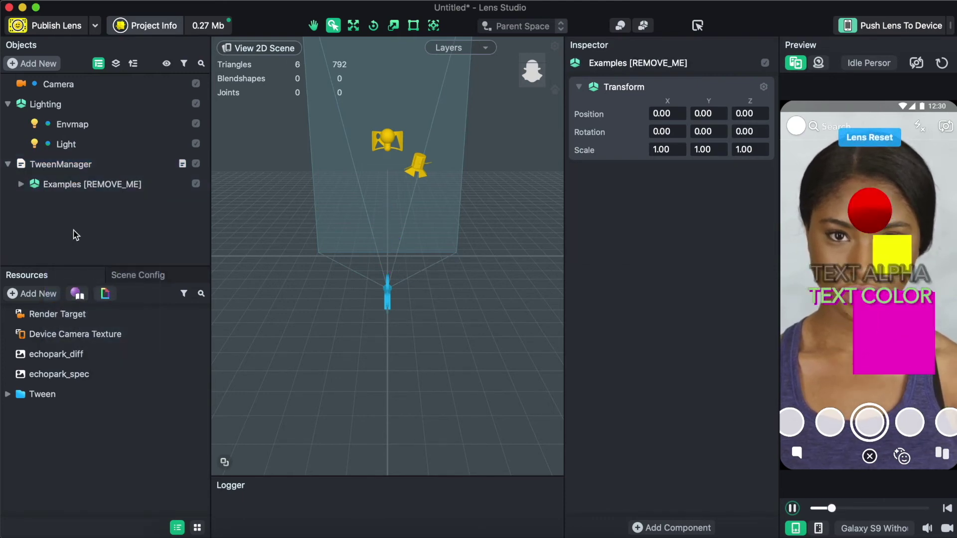
pyautogui.moveTo(67, 165); pyautogui.dragTo(81, 79)
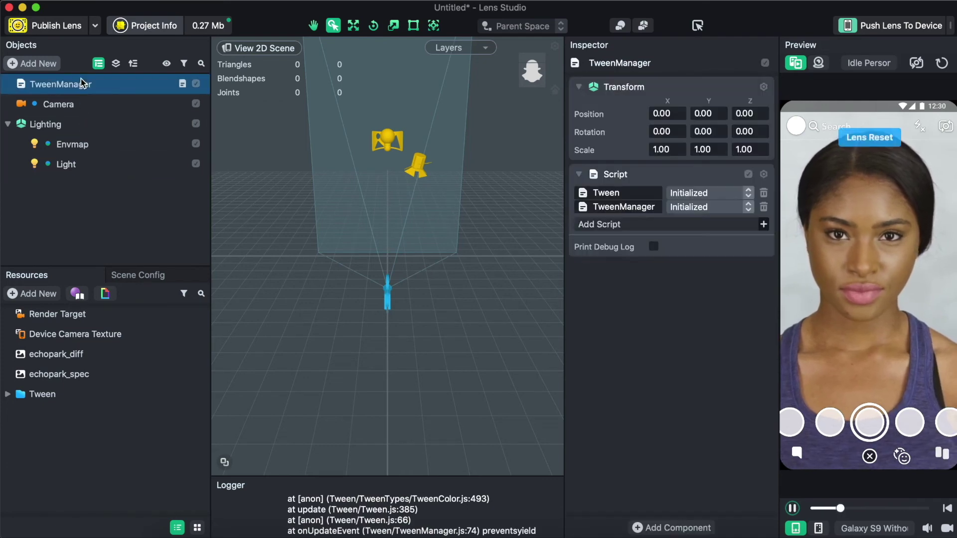
pyautogui.click(112, 215)
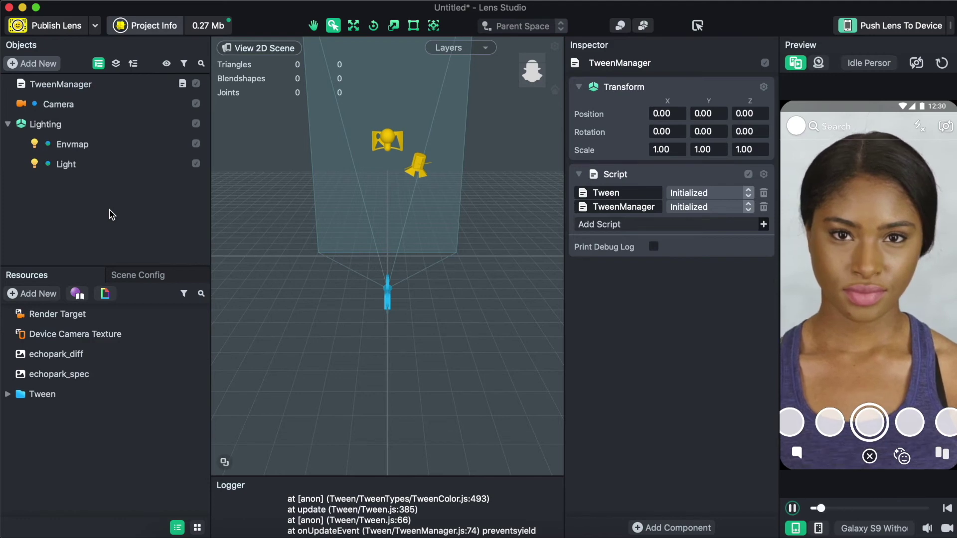
# Add a Screen Image object to the scene.
pyautogui.click(47, 65)
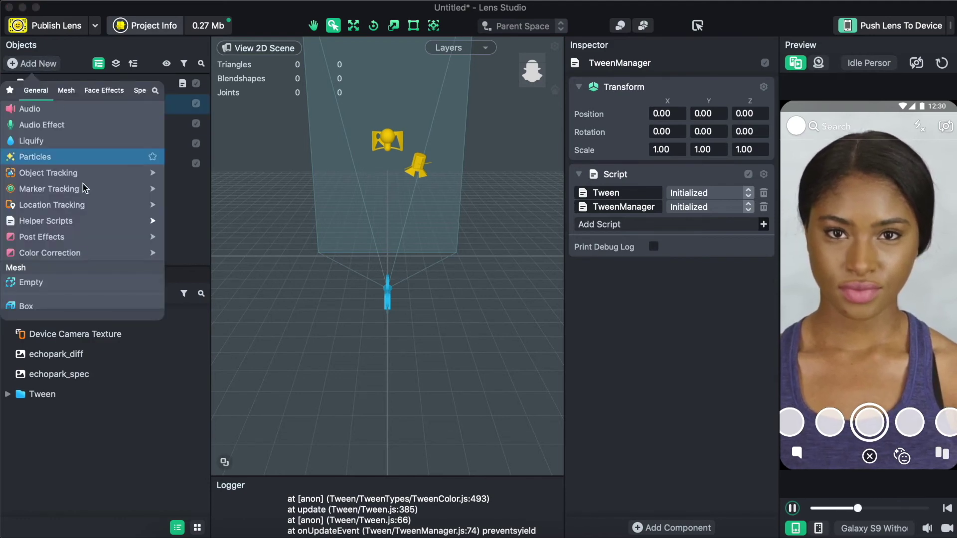
pyautogui.scroll(3, 83, 183)
pyautogui.scroll(1, 83, 184)
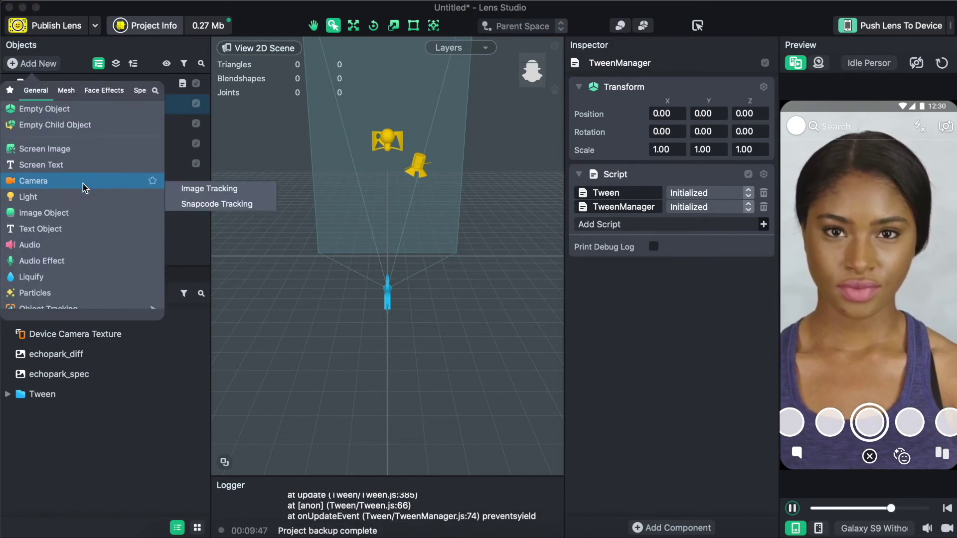
pyautogui.click(67, 151)
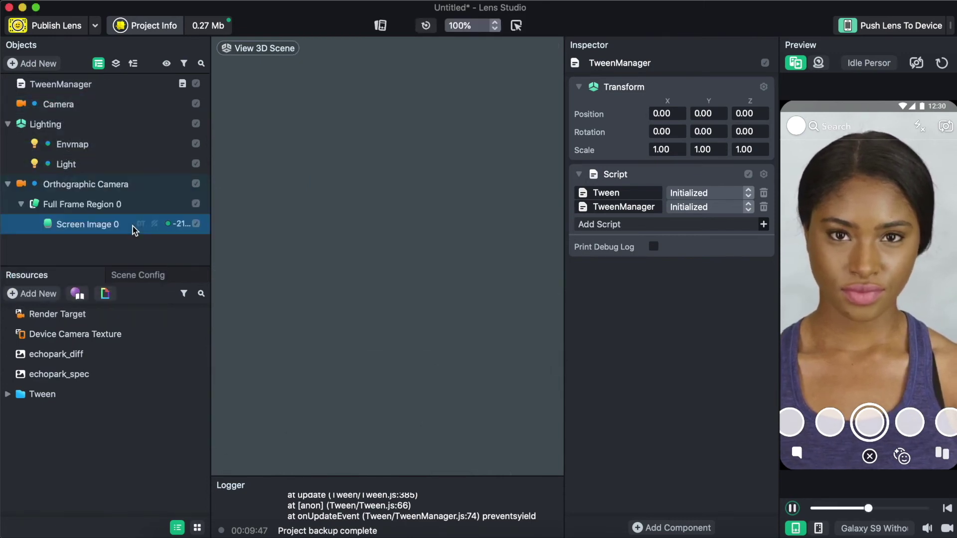
# Rename the Full Frame Region 0 object to Fade.
pyautogui.rightClick(116, 206)
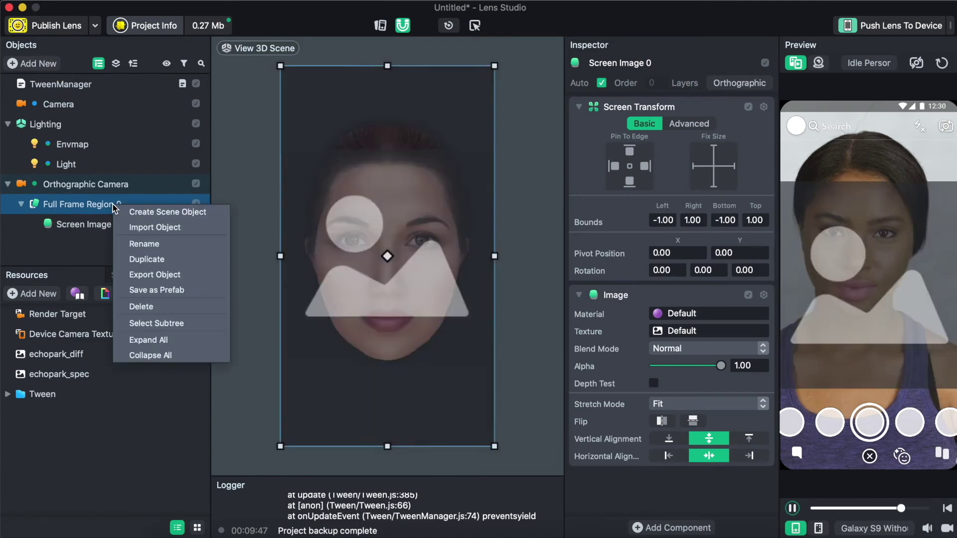
pyautogui.click(151, 246)
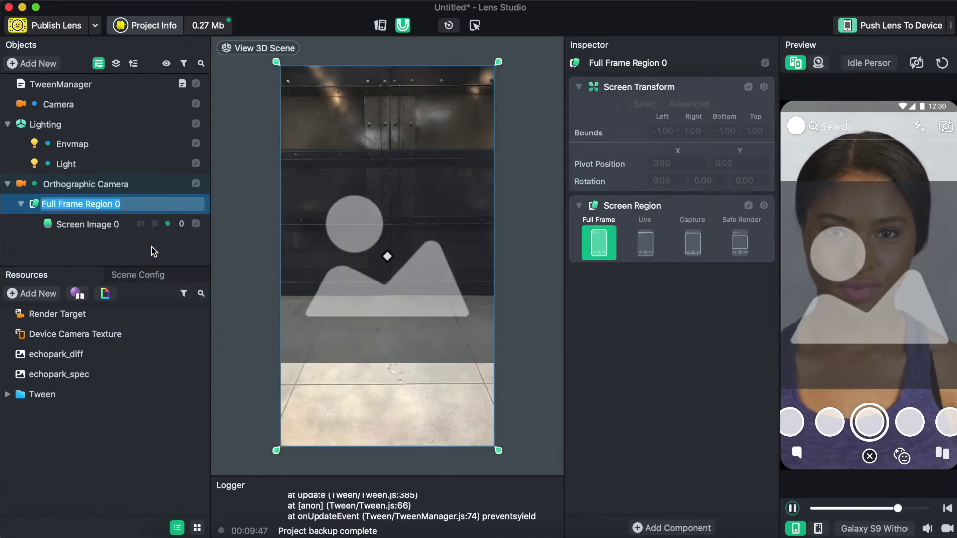
pyautogui.write('Fadi')
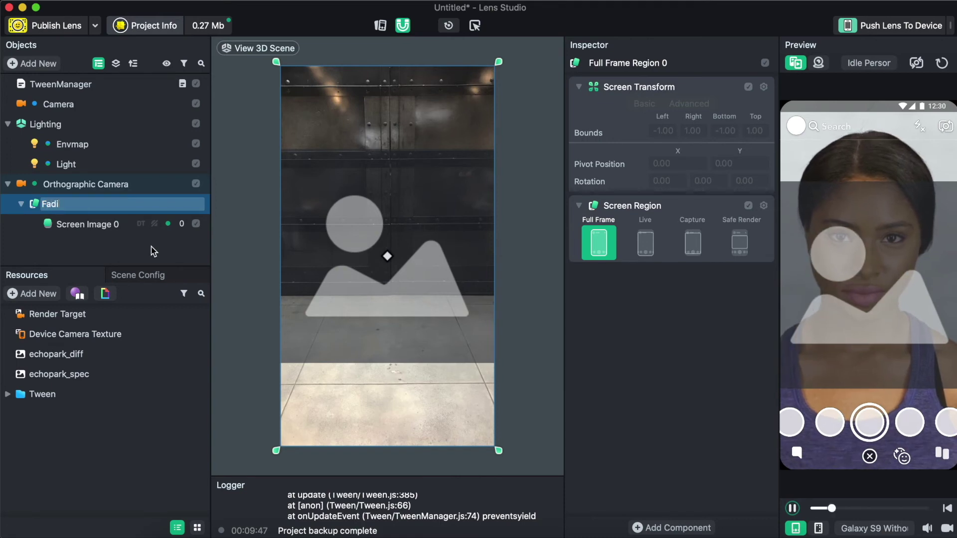
pyautogui.press('Return')
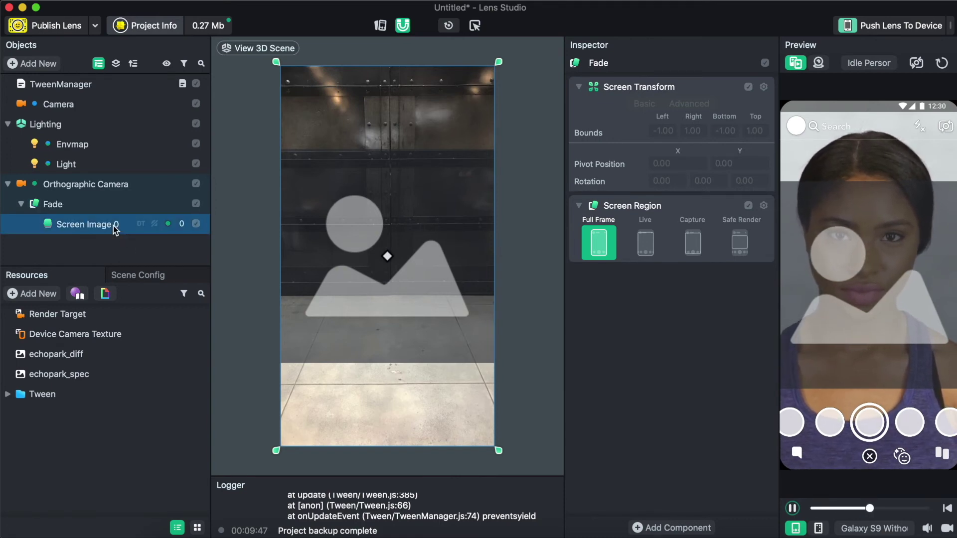
# Rename the Screen Image 0 object to Disappear and select it.
pyautogui.rightClick(113, 226)
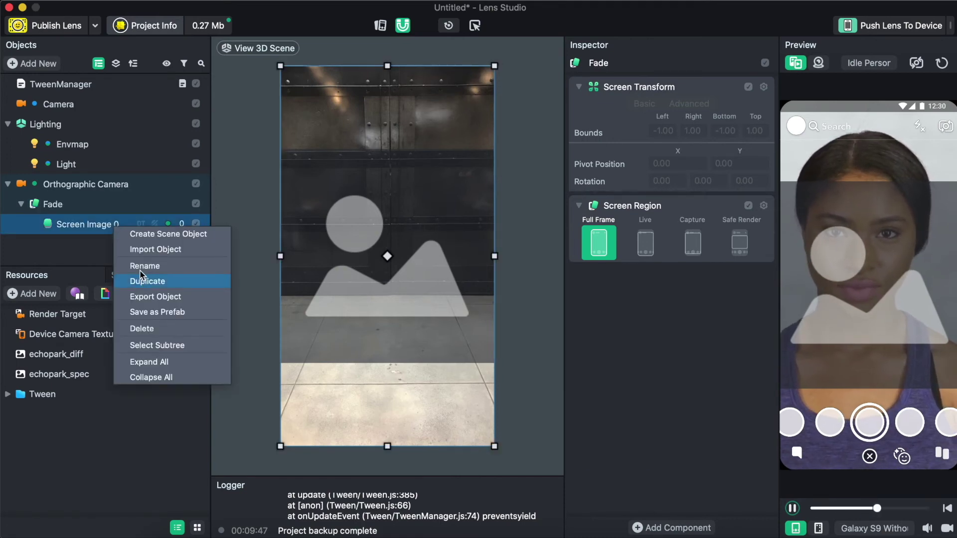
pyautogui.click(140, 268)
pyautogui.write('Disappear')
pyautogui.press('Return')
pyautogui.click(85, 259)
pyautogui.click(84, 225)
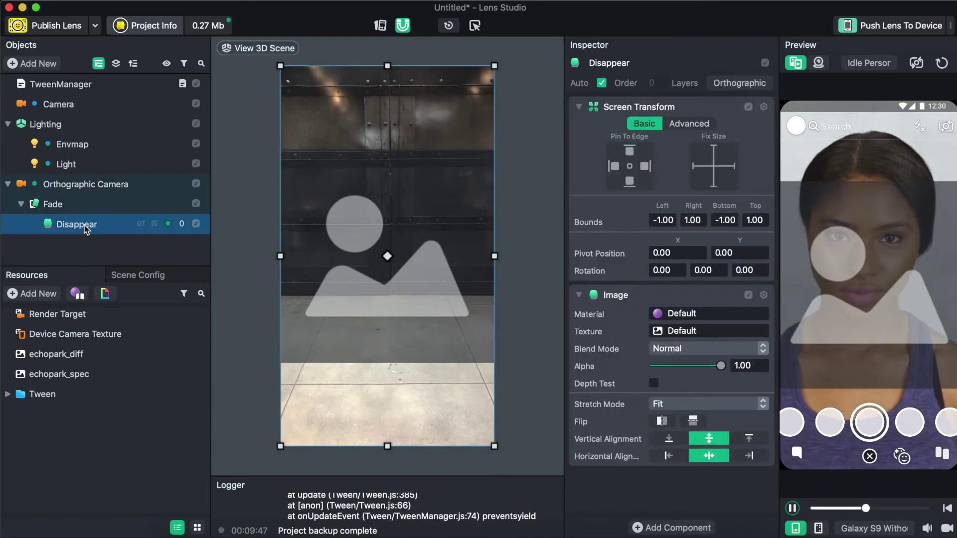
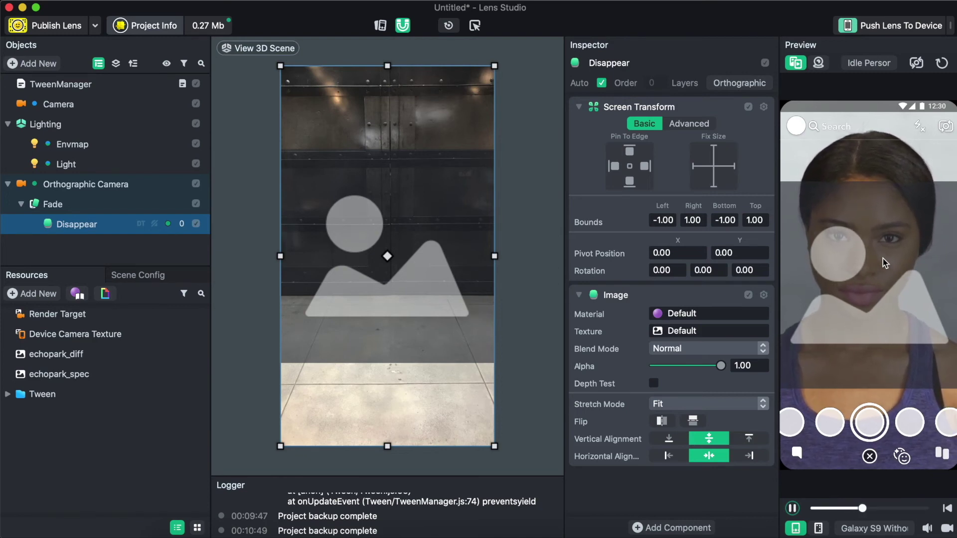
# Check the Render Target's input and set the Disappear image's Texture to Device Camera Texture.
pyautogui.click(80, 317)
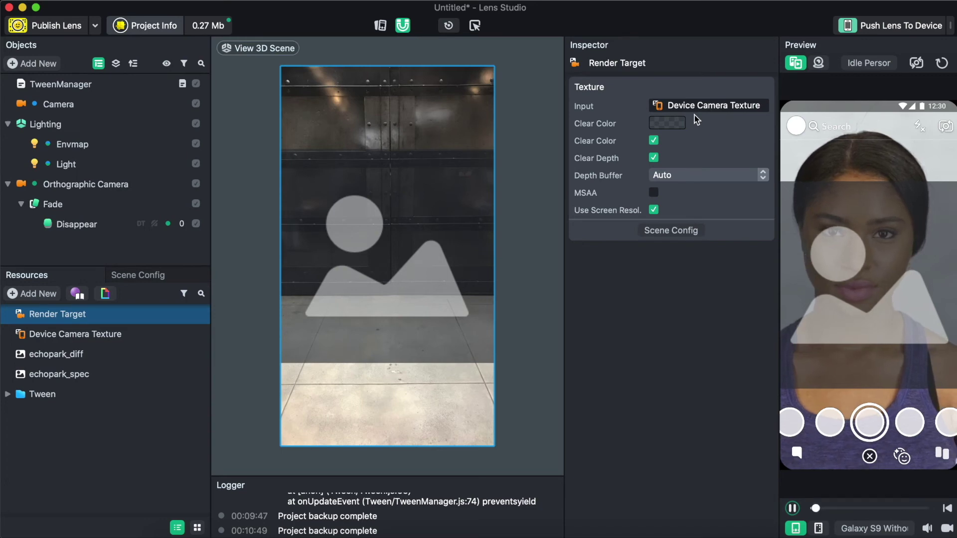
pyautogui.click(109, 230)
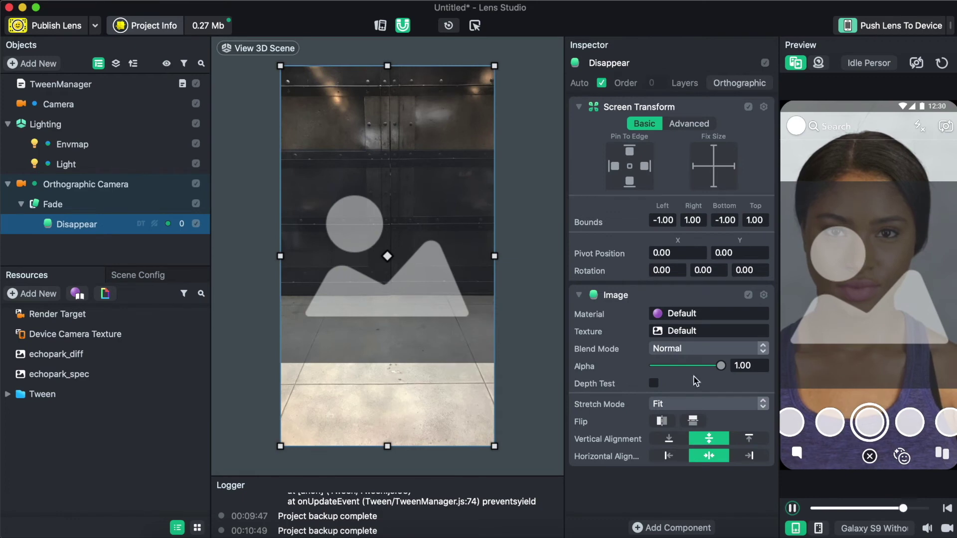
pyautogui.click(689, 332)
pyautogui.click(393, 152)
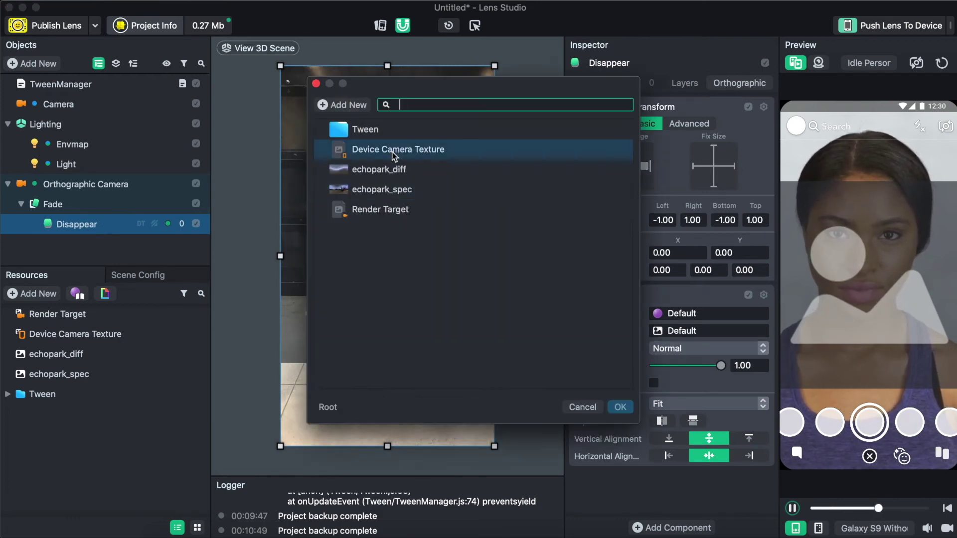
pyautogui.doubleClick(393, 152)
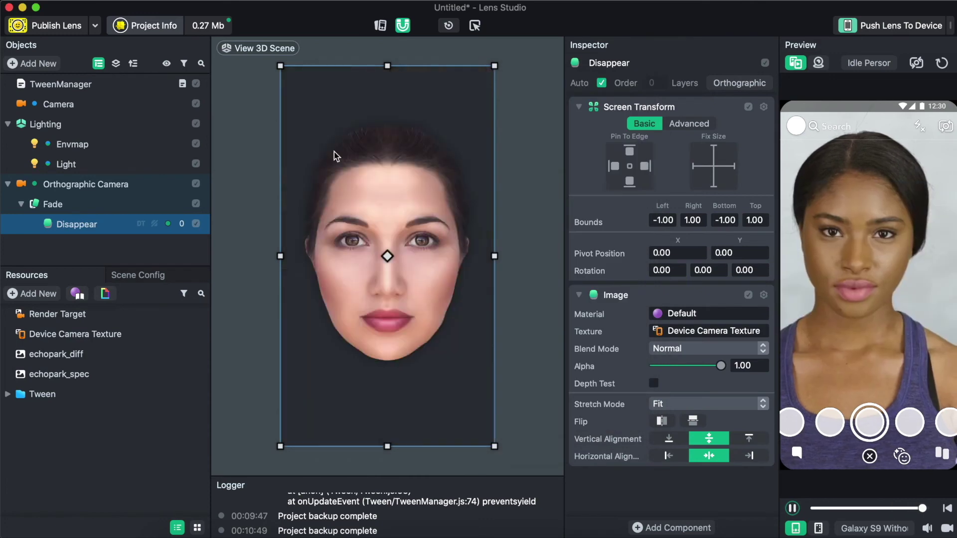
# Shrink the Disappear image and move it down to bounds of about -0.59 left, 0.59 right, -1.14 bottom and 0.27 top.
pyautogui.moveTo(282, 68); pyautogui.dragTo(367, 178)
pyautogui.moveTo(435, 298); pyautogui.dragTo(406, 299)
pyautogui.moveTo(412, 245); pyautogui.dragTo(402, 273)
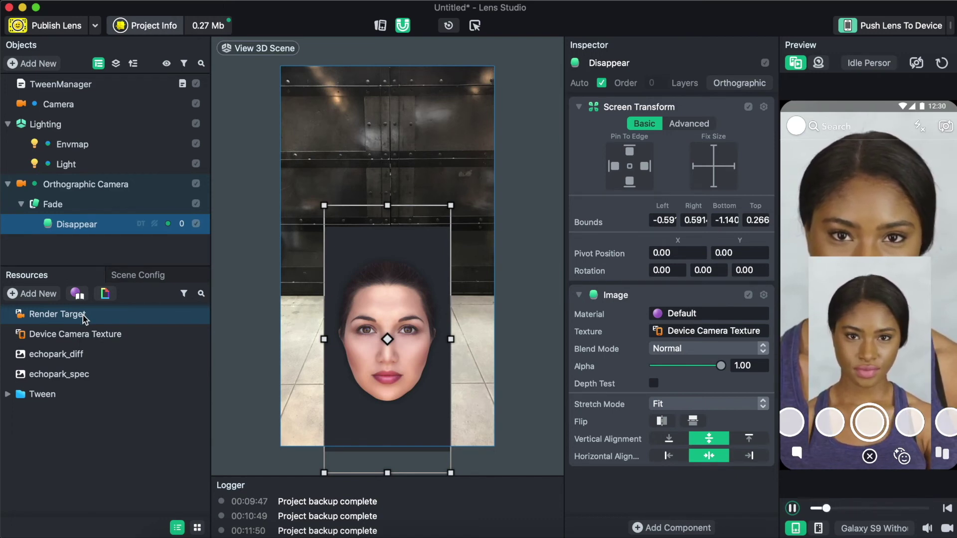
# Import the snowy-trees-over-white-sky JPG from the Desktop into the resources and select it.
pyautogui.click(85, 318)
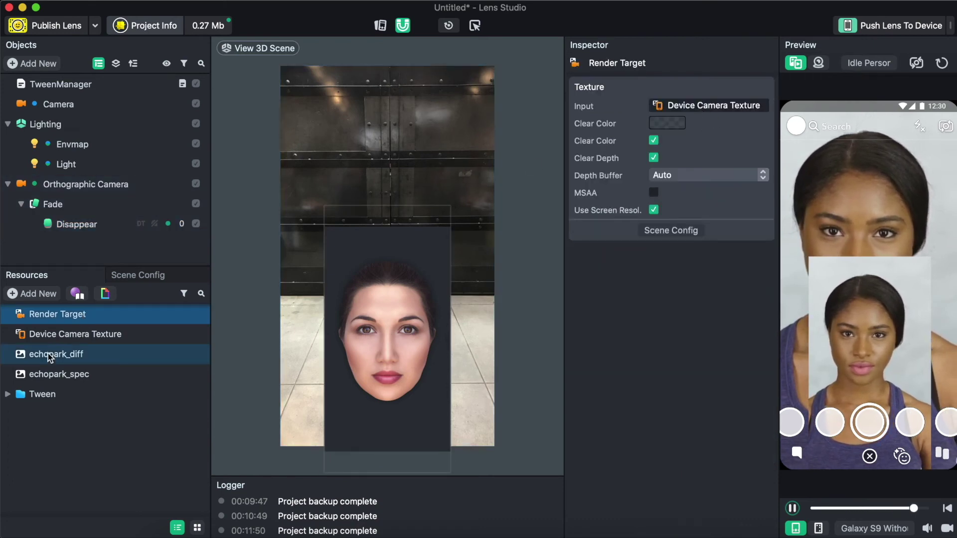
pyautogui.click(34, 294)
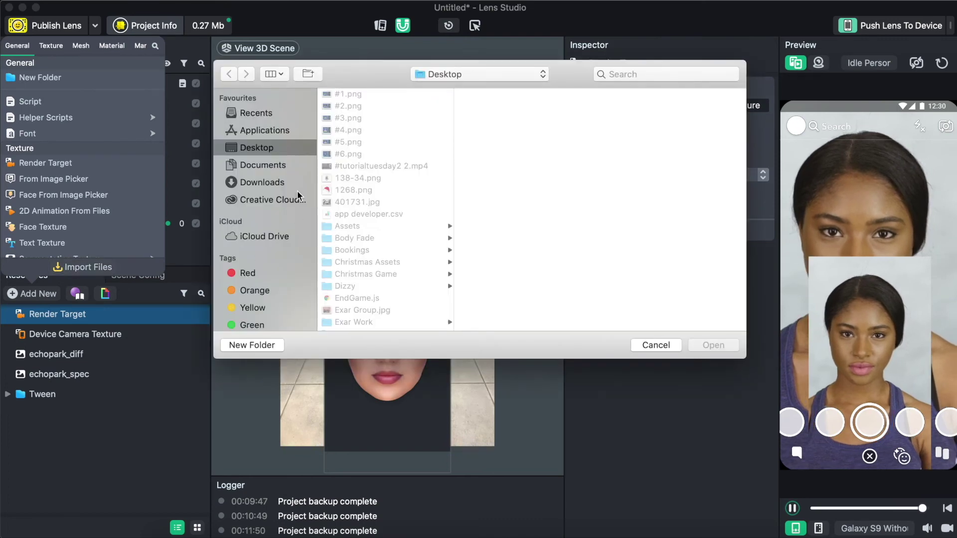
pyautogui.scroll(-5, 427, 231)
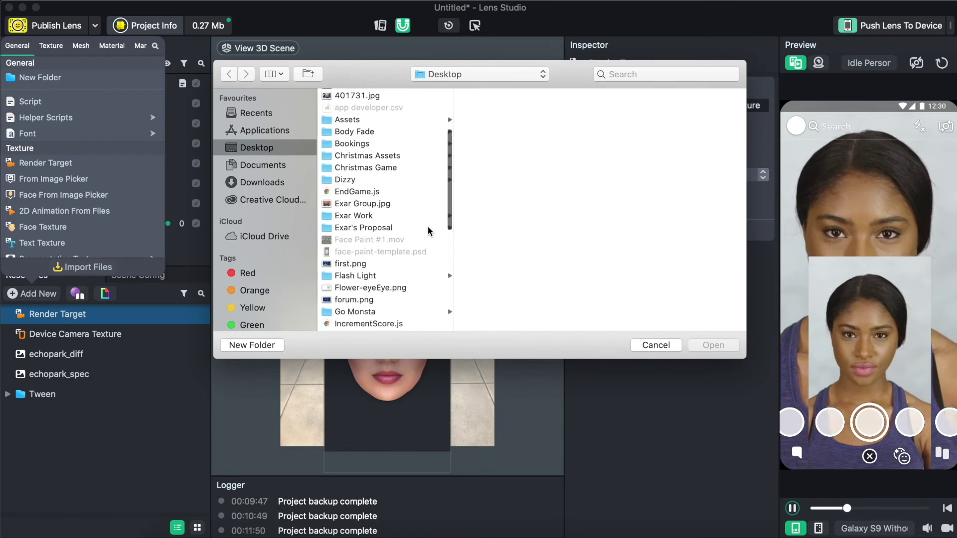
pyautogui.scroll(-10, 427, 231)
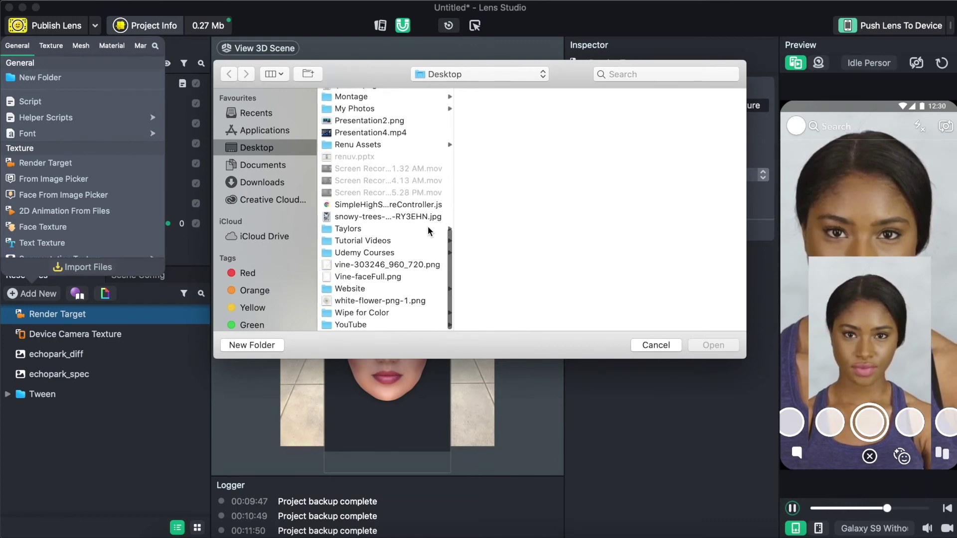
pyautogui.scroll(5, 387, 282)
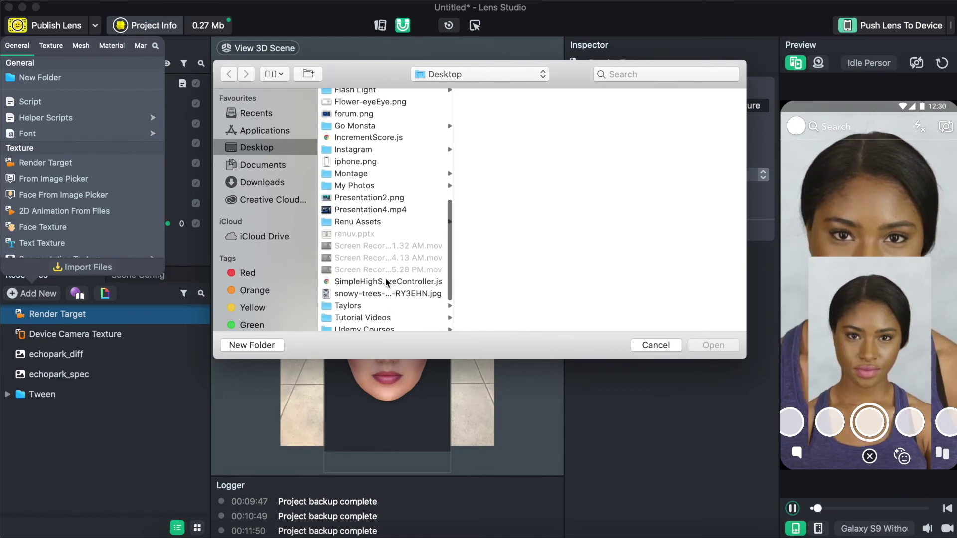
pyautogui.click(357, 187)
pyautogui.scroll(-5, 359, 220)
pyautogui.click(359, 218)
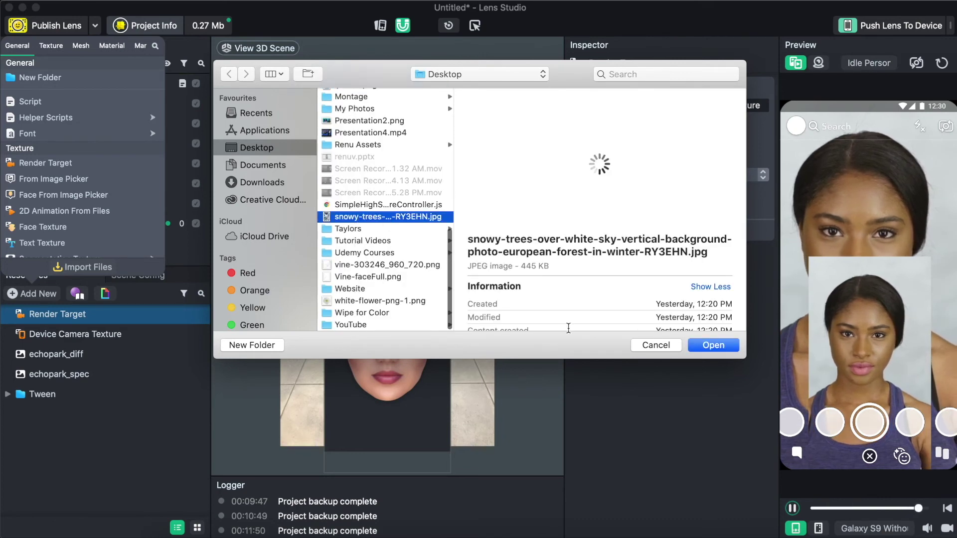
pyautogui.click(691, 346)
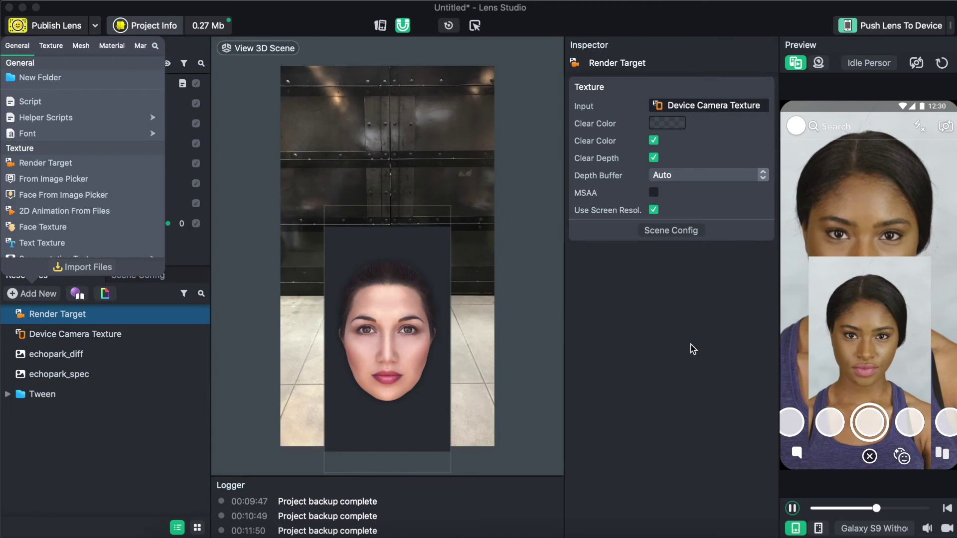
pyautogui.click(55, 417)
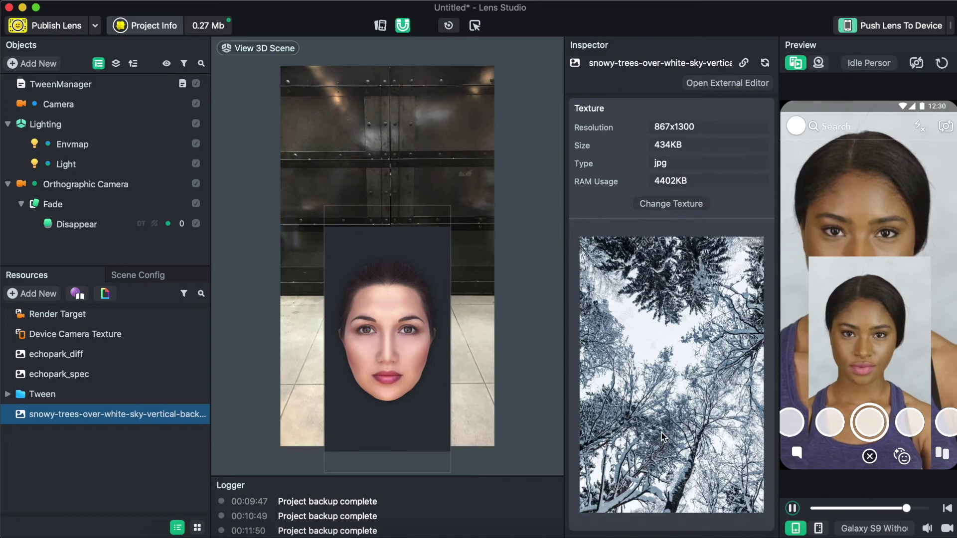
# Set the Render Target's input to the snowy-trees texture.
pyautogui.click(43, 313)
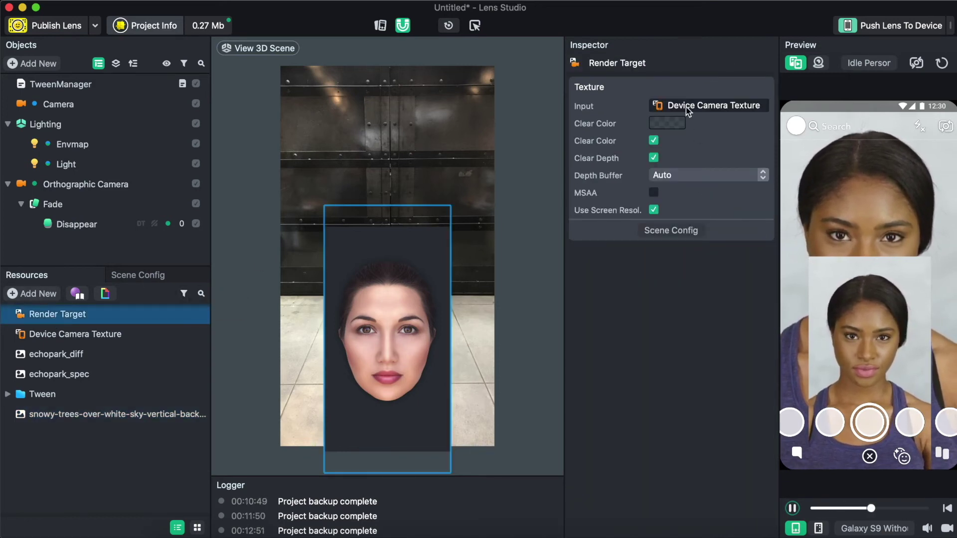
pyautogui.click(685, 107)
pyautogui.click(383, 228)
pyautogui.doubleClick(405, 227)
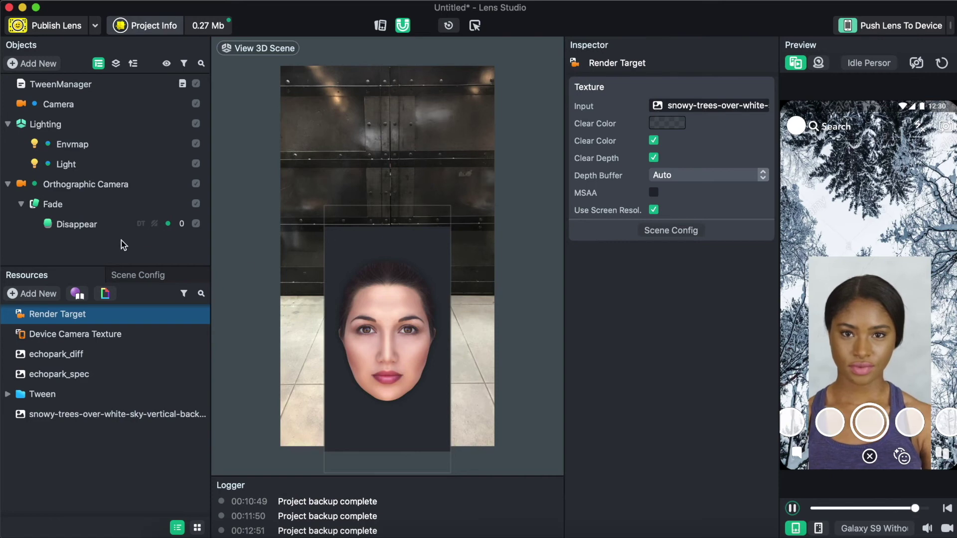
# Enlarge the Disappear image over the whole screen, to bounds of about -1.00 left, 1.10 right, -1.16 bottom and 1.13 top.
pyautogui.click(117, 225)
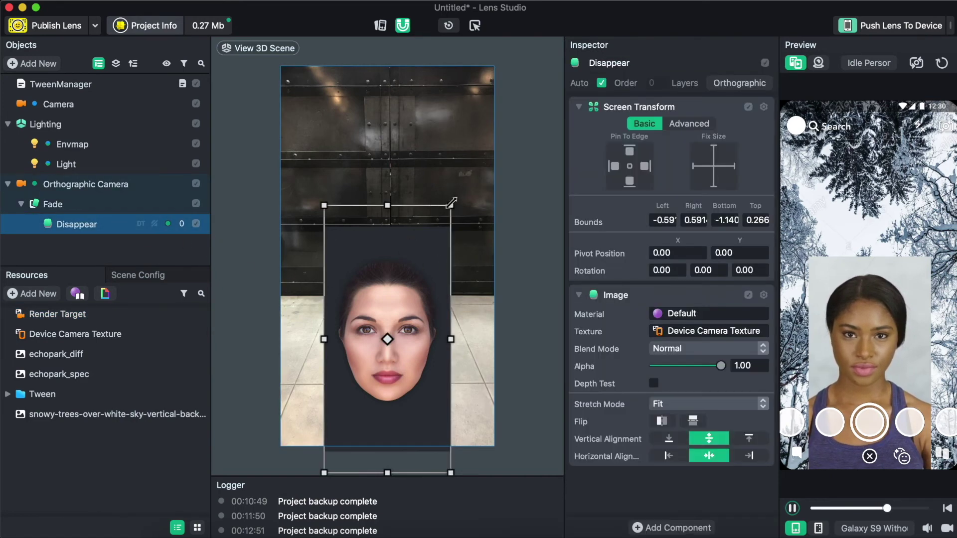
pyautogui.moveTo(451, 204); pyautogui.dragTo(482, 66)
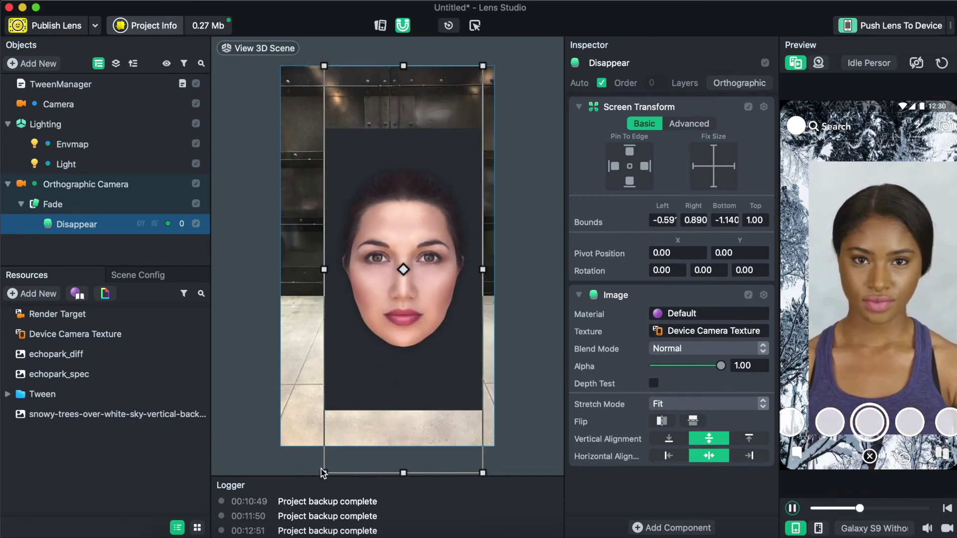
pyautogui.moveTo(323, 472); pyautogui.dragTo(281, 471)
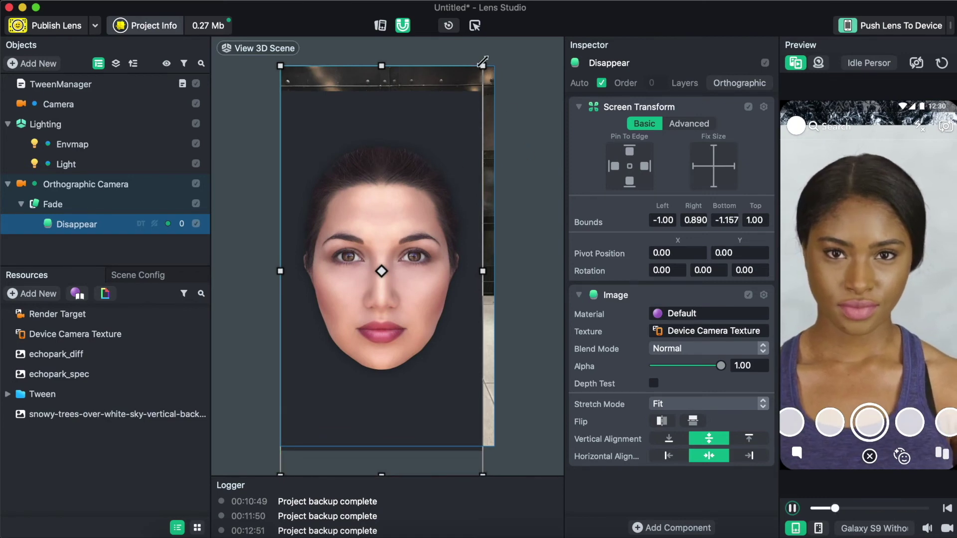
pyautogui.moveTo(483, 65); pyautogui.dragTo(504, 41)
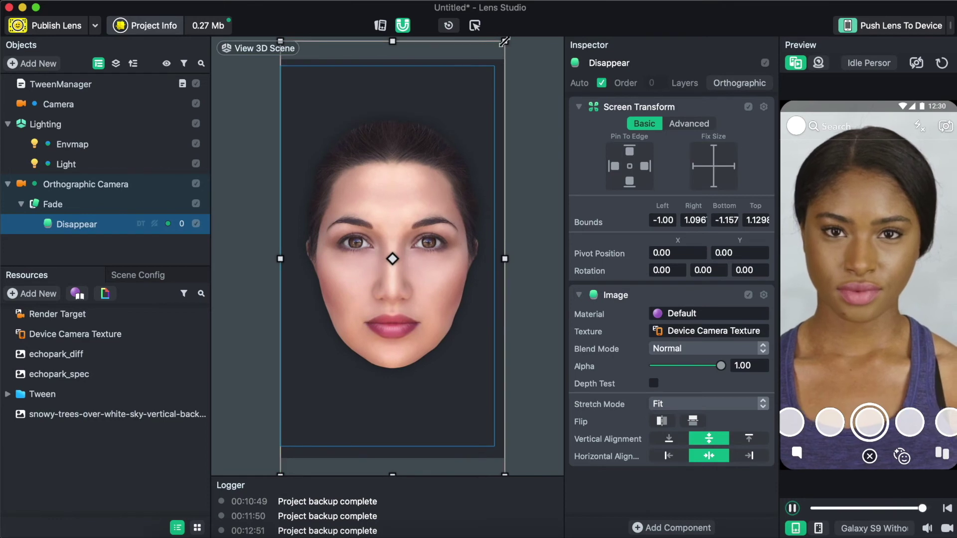
# Add a Script component to the Disappear image and assign the TweenAlpha script from the TweenTypes folder.
pyautogui.click(678, 527)
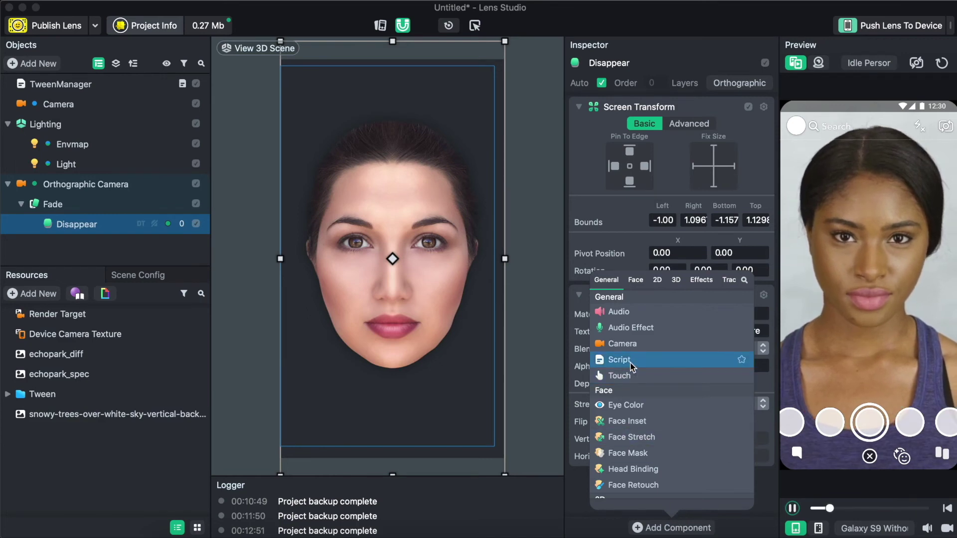
pyautogui.click(619, 360)
pyautogui.click(647, 499)
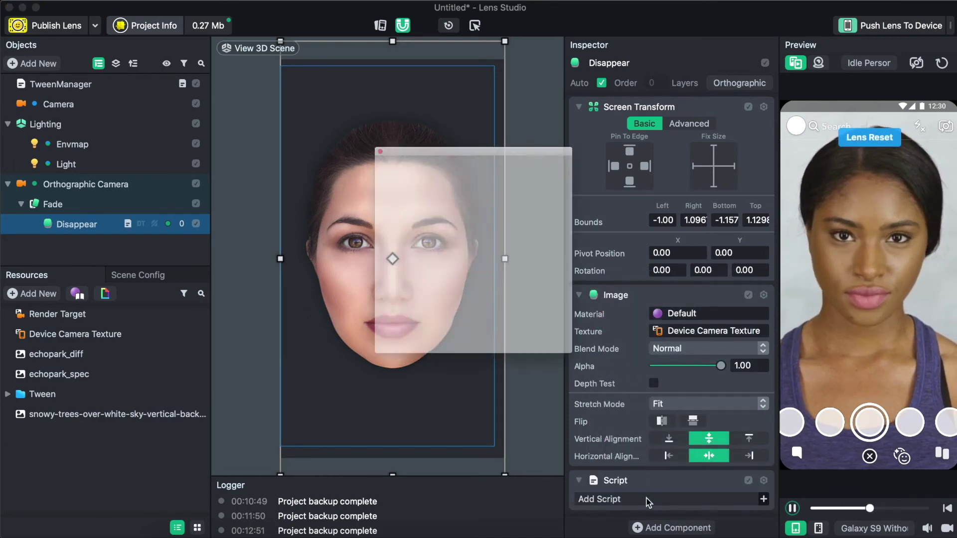
pyautogui.doubleClick(381, 130)
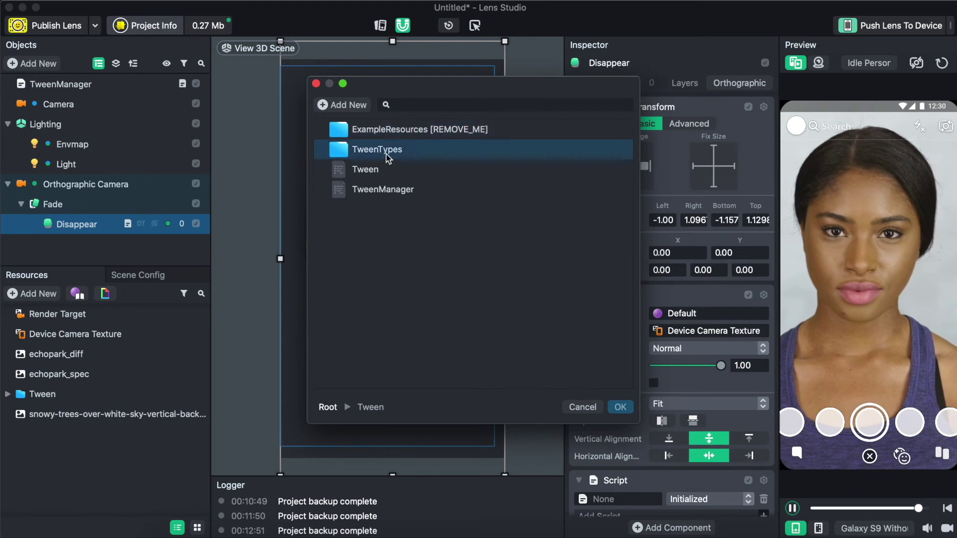
pyautogui.doubleClick(385, 150)
pyautogui.doubleClick(391, 150)
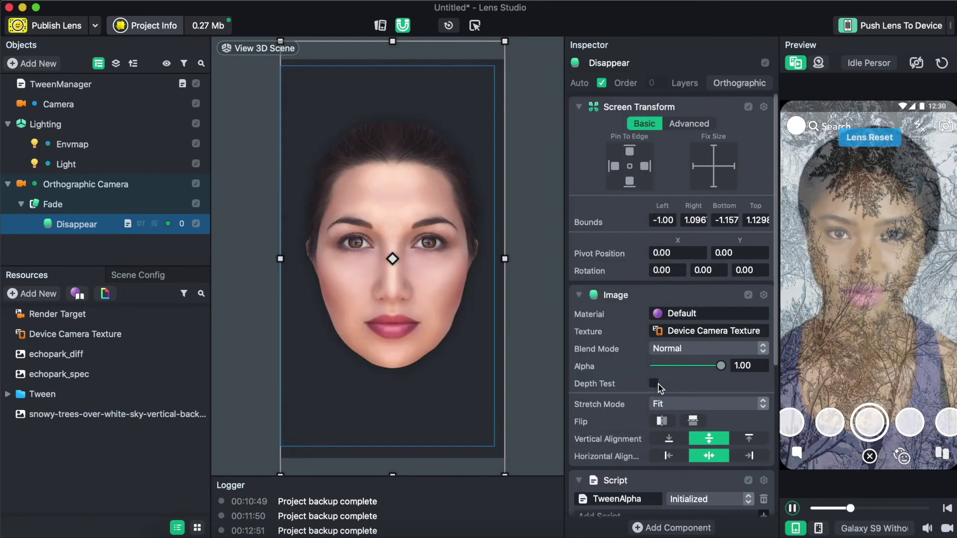
# Set the TweenAlpha script's Scene Object to Disappear and its Tween Name to fade_1.
pyautogui.scroll(-5, 659, 388)
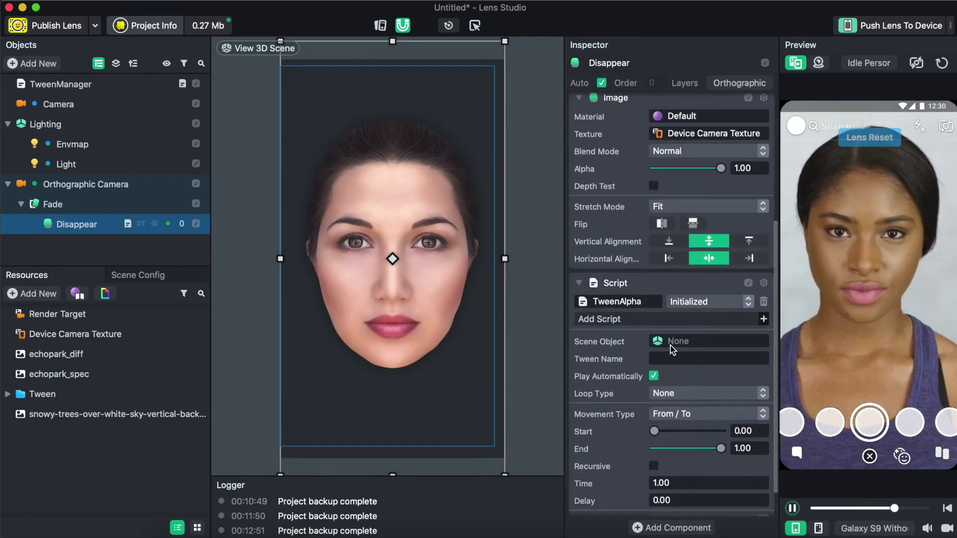
pyautogui.click(670, 343)
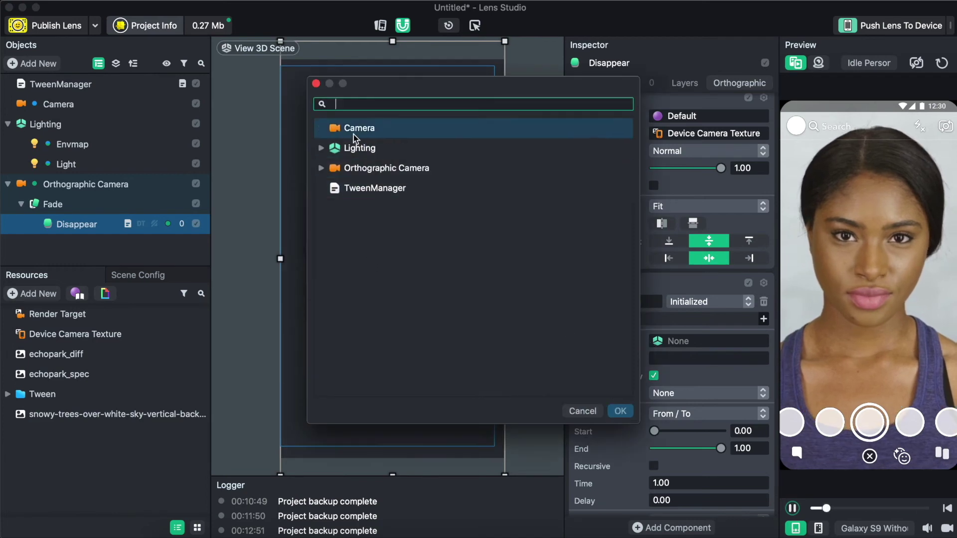
pyautogui.click(321, 170)
pyautogui.click(322, 170)
pyautogui.click(335, 189)
pyautogui.click(334, 188)
pyautogui.click(378, 208)
pyautogui.click(378, 208)
pyautogui.click(671, 358)
pyautogui.write('face')
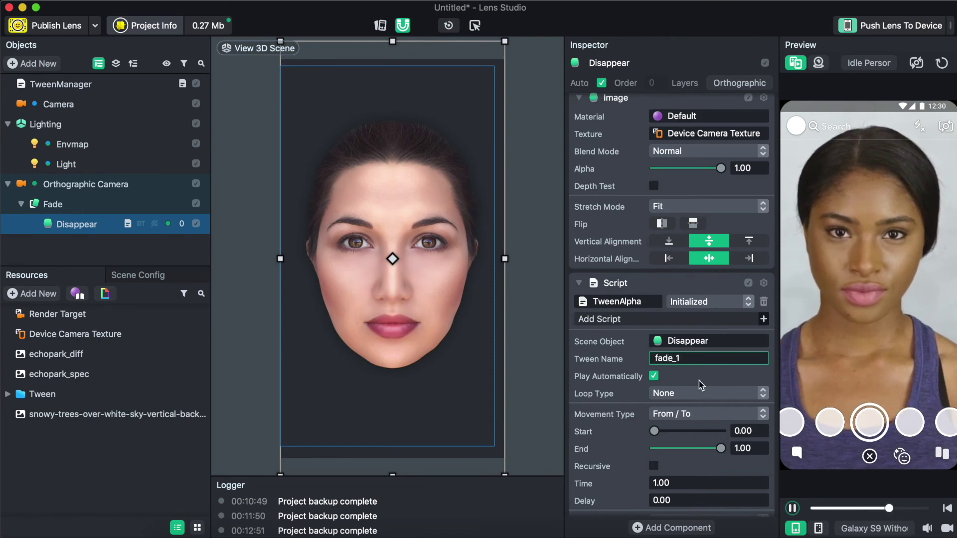
# Preview the fade_1 tween with Loop Type set to Loop, and set it back to None.
pyautogui.click(684, 414)
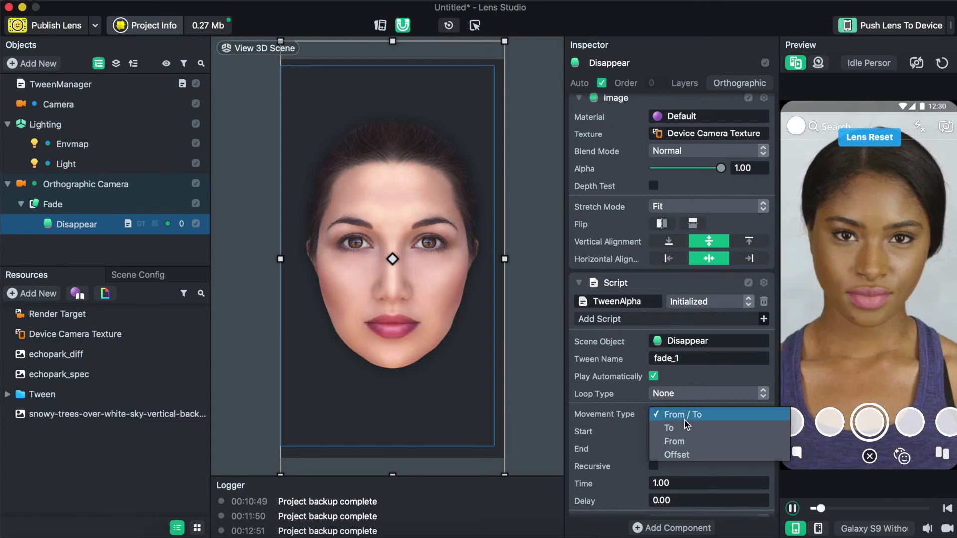
pyautogui.click(681, 399)
pyautogui.click(679, 396)
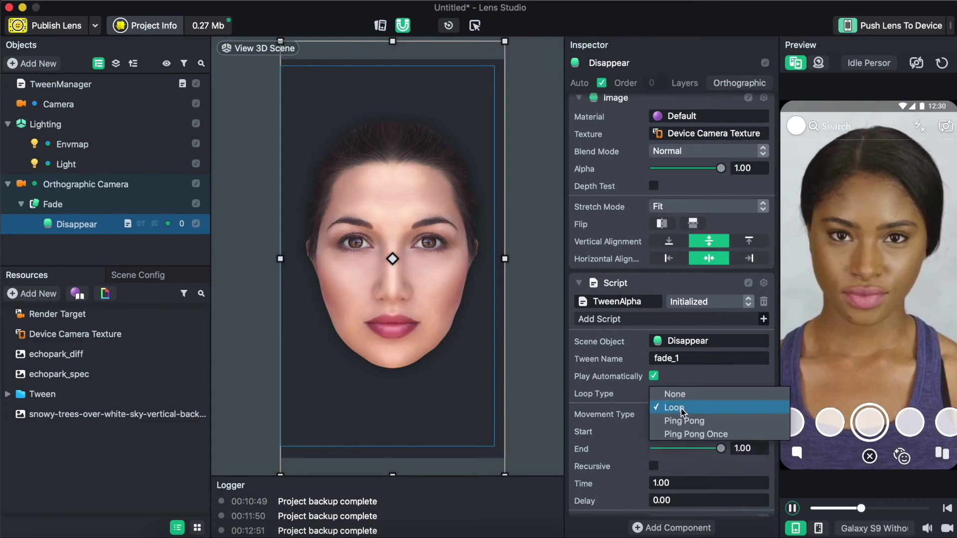
pyautogui.click(682, 409)
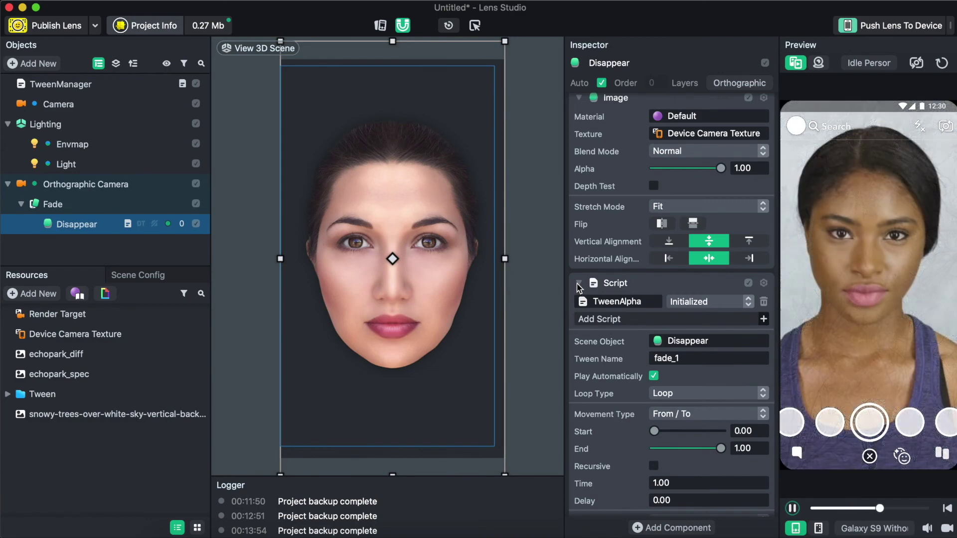
pyautogui.click(663, 393)
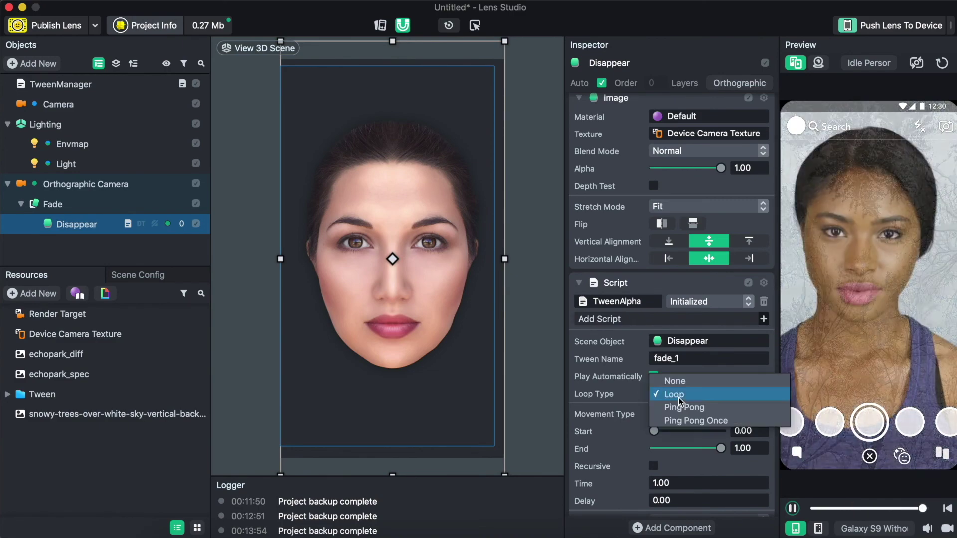
pyautogui.click(679, 382)
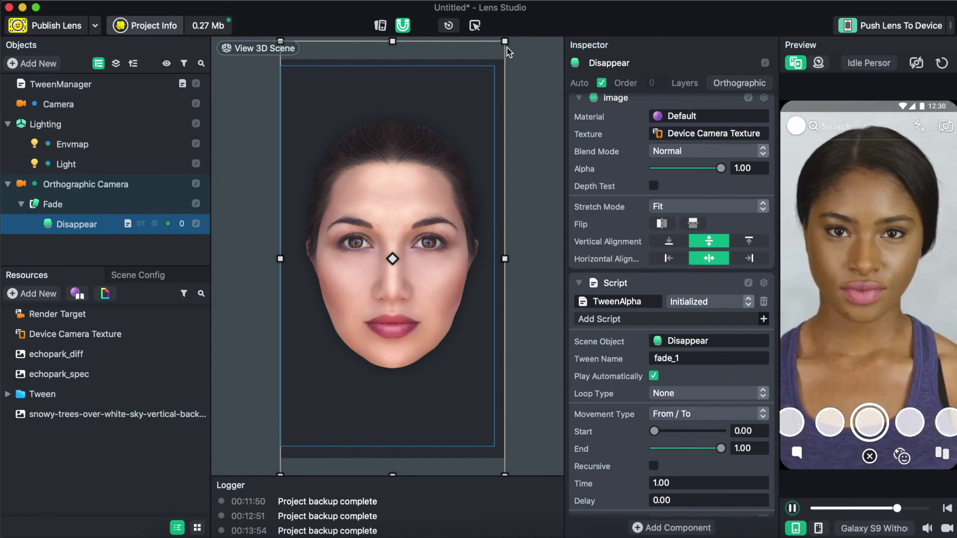
# Shrink the Disappear image from its upper-right corner so the snowy background shows around it.
pyautogui.moveTo(504, 41); pyautogui.dragTo(445, 130)
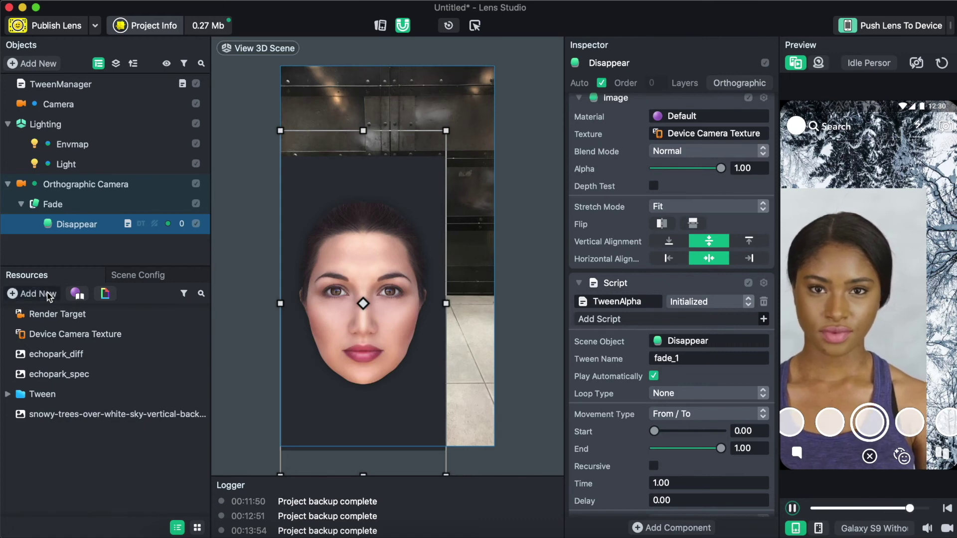
# Add a Portrait Background segmentation texture to the resources.
pyautogui.click(50, 298)
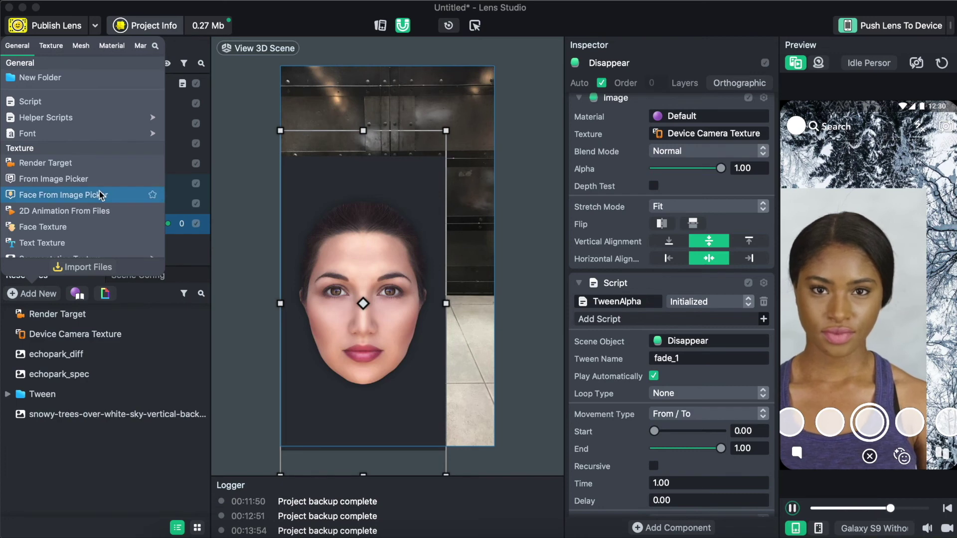
pyautogui.scroll(-3, 100, 192)
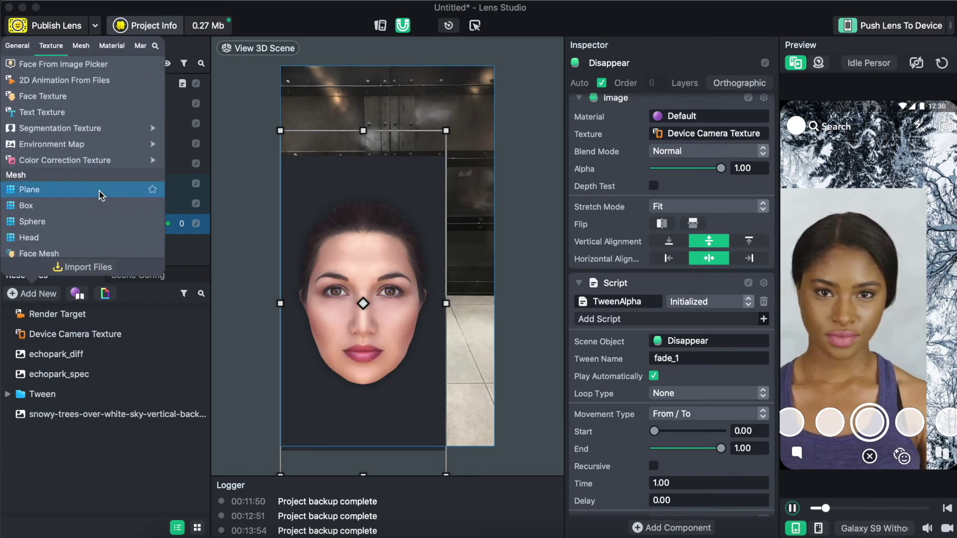
pyautogui.moveTo(121, 127)
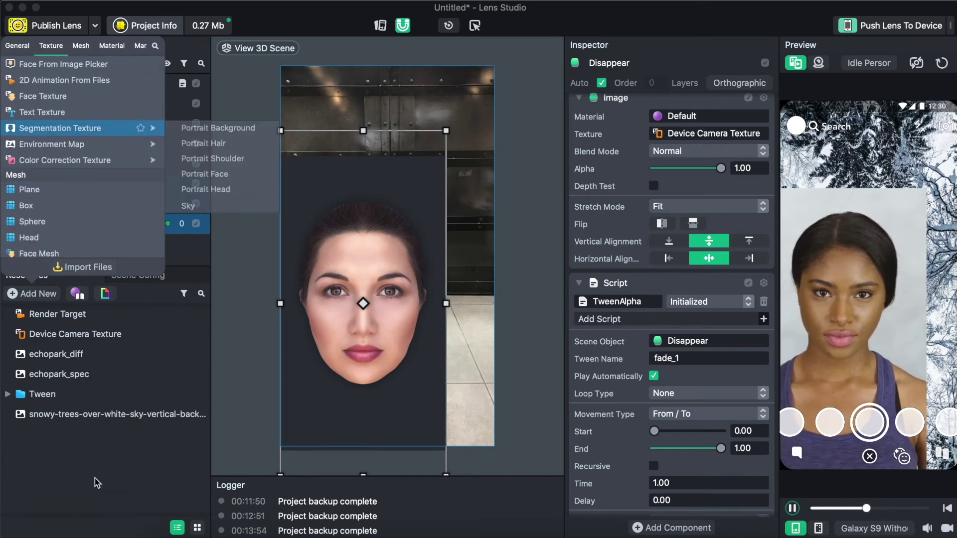
pyautogui.click(44, 296)
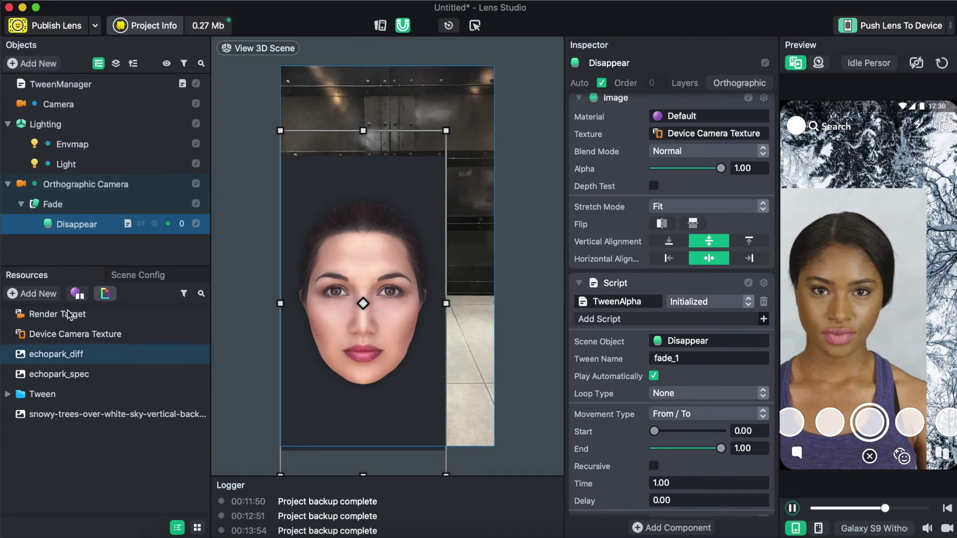
pyautogui.click(44, 295)
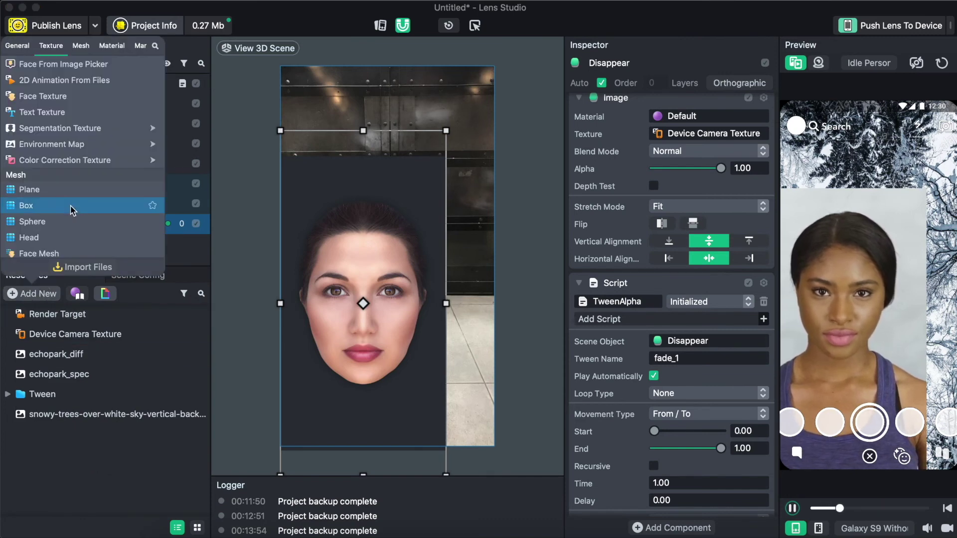
pyautogui.scroll(-3, 71, 206)
pyautogui.scroll(3, 71, 206)
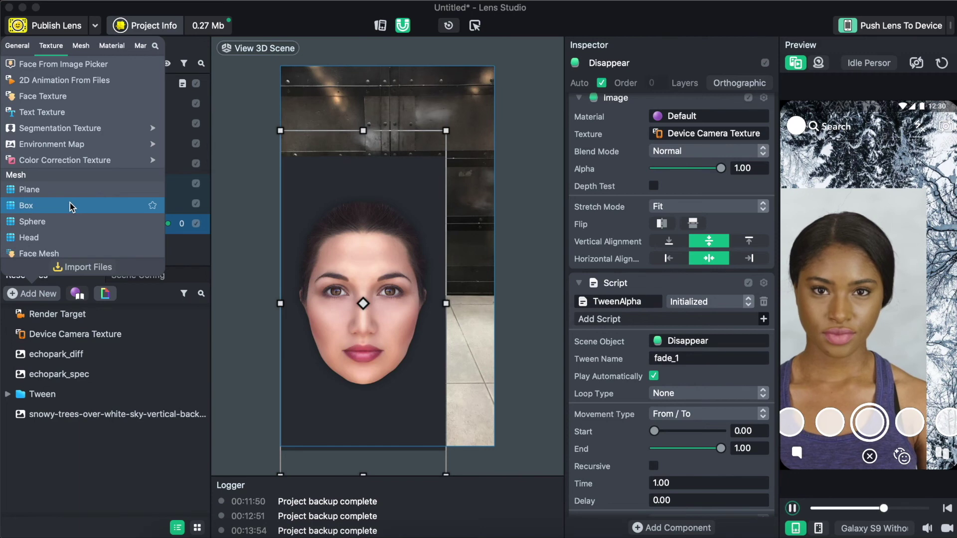
pyautogui.moveTo(80, 128)
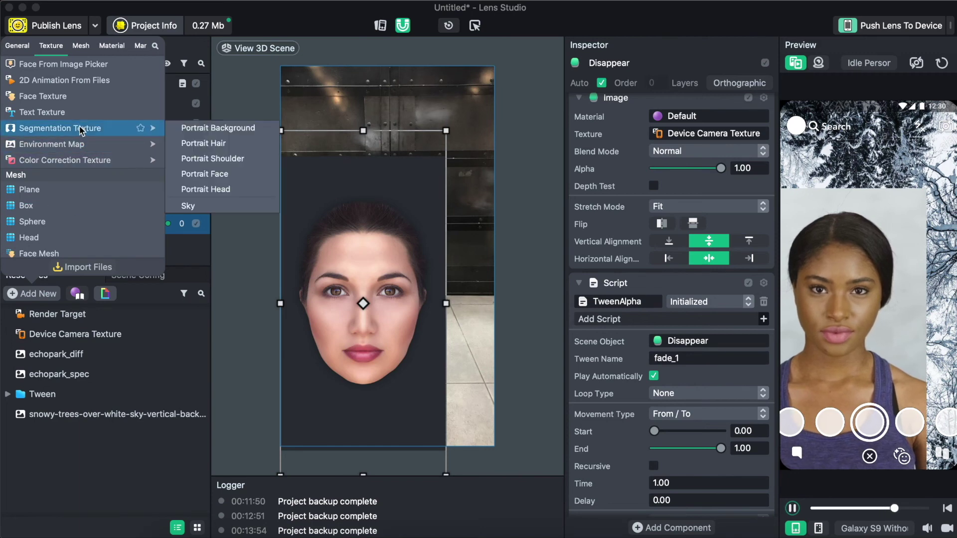
pyautogui.click(204, 130)
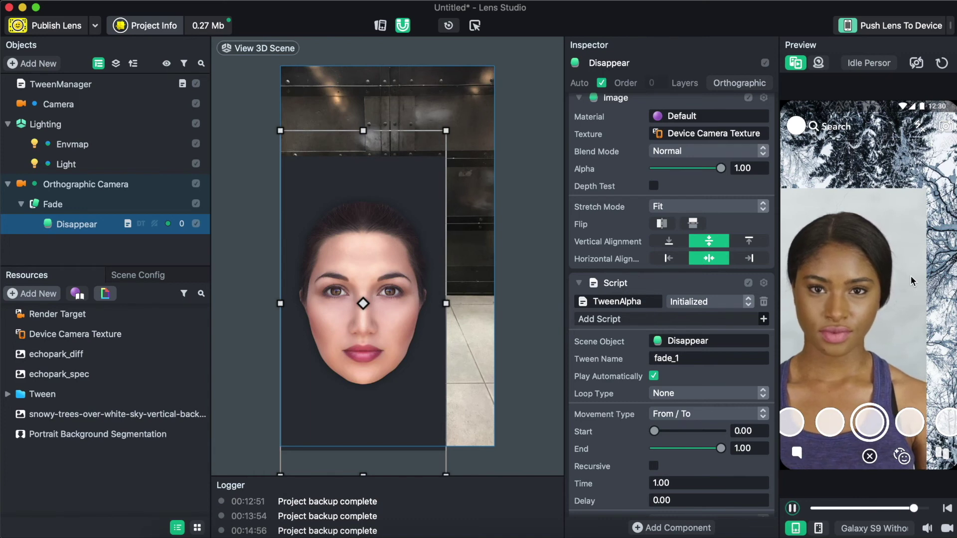
# Replace the Disappear image's Default material with a new Simple PBR material.
pyautogui.scroll(2, 674, 256)
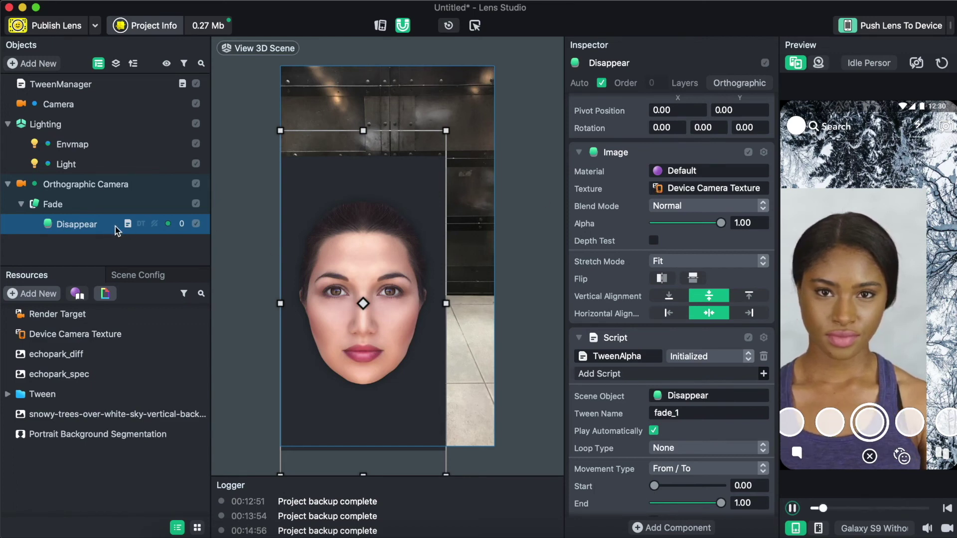
pyautogui.click(684, 172)
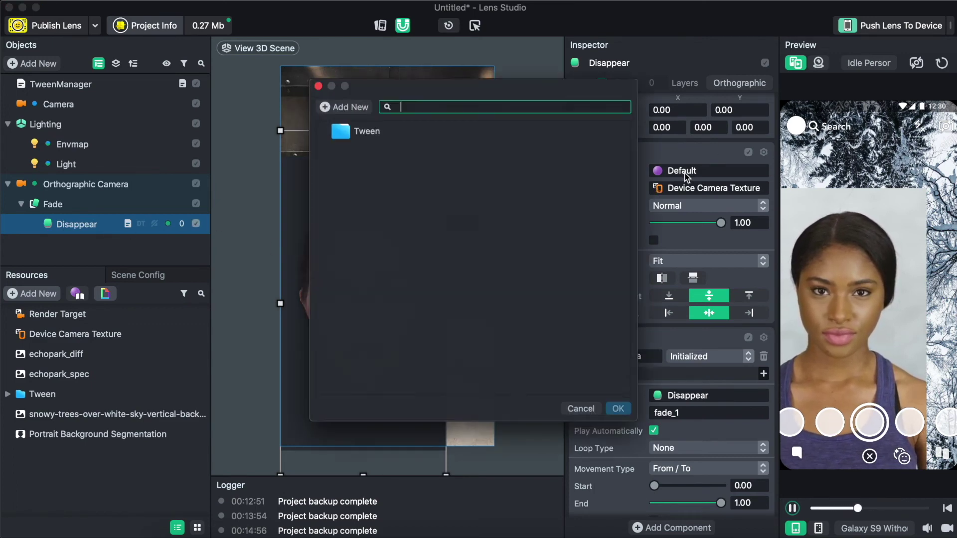
pyautogui.click(349, 105)
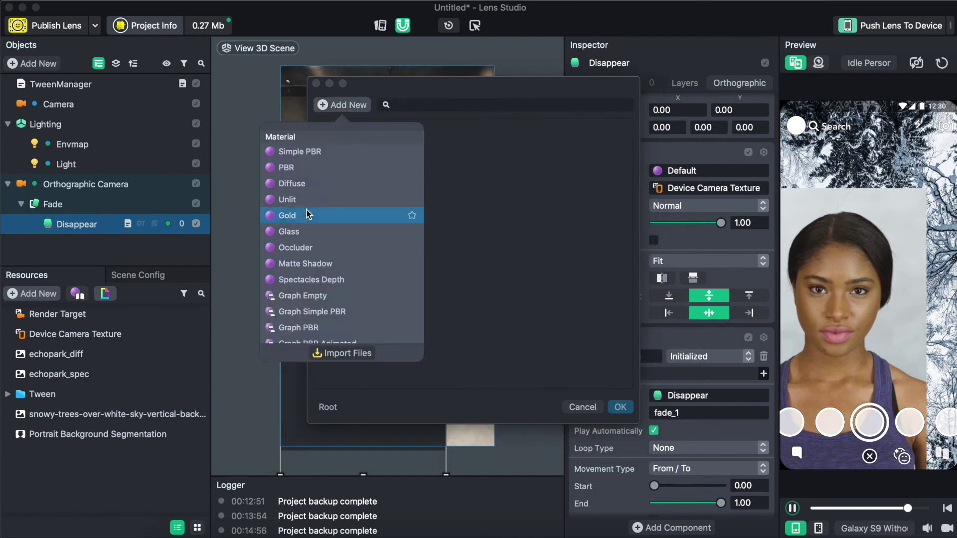
pyautogui.click(303, 152)
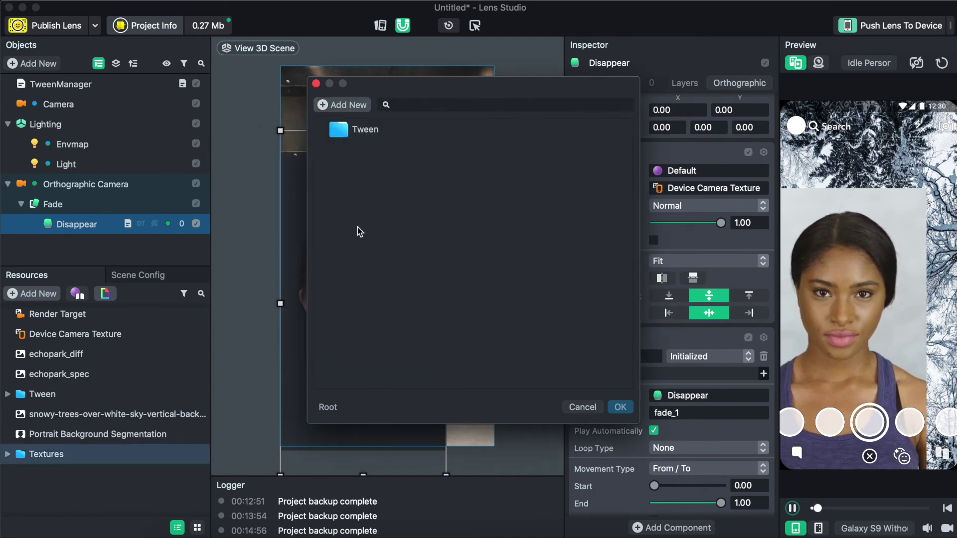
pyautogui.click(620, 408)
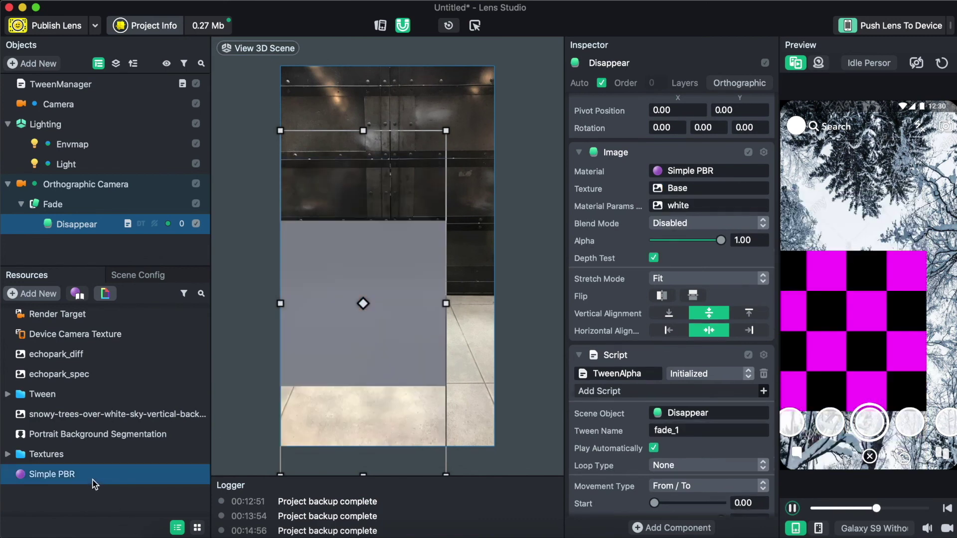
# Rename the Simple PBR material in the resources as Fade Material.
pyautogui.rightClick(93, 478)
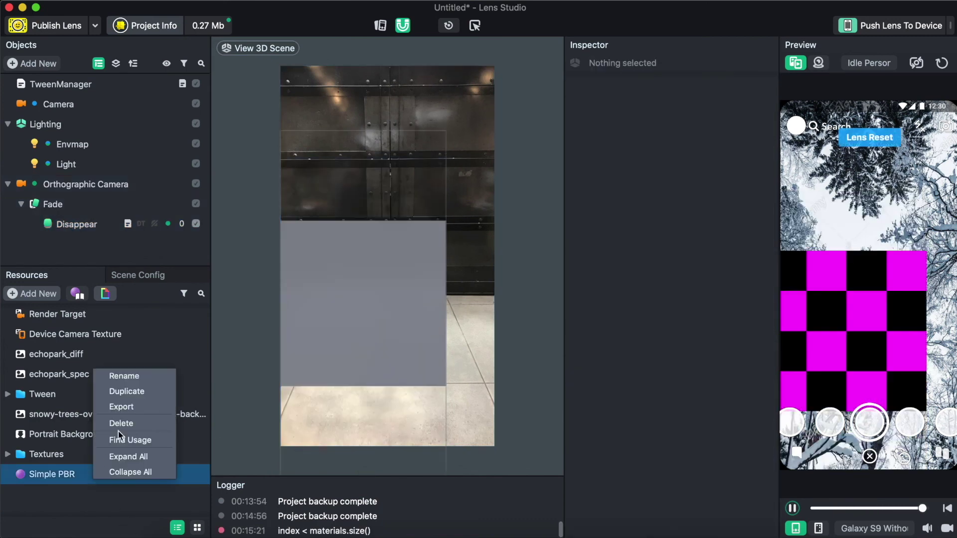
pyautogui.click(125, 377)
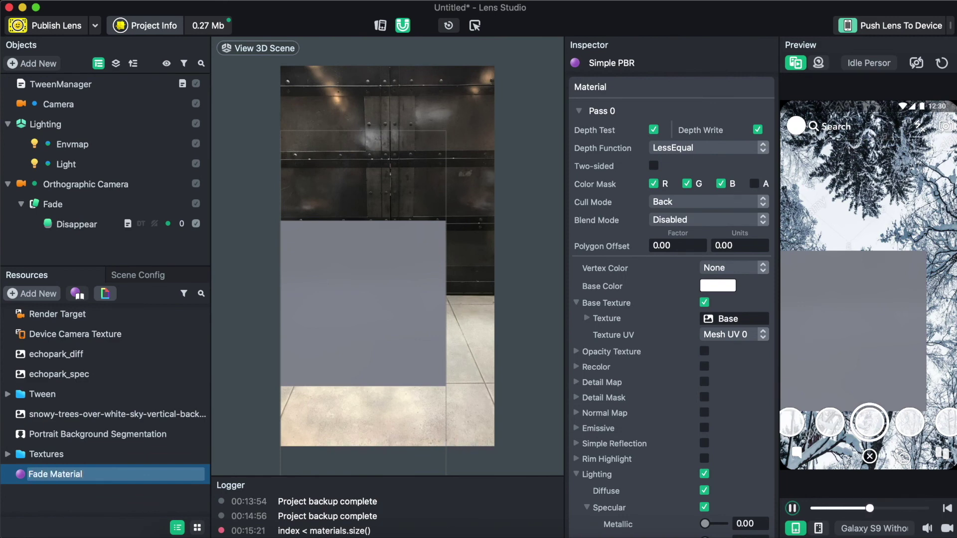
pyautogui.write('Fade Material')
pyautogui.press('Return')
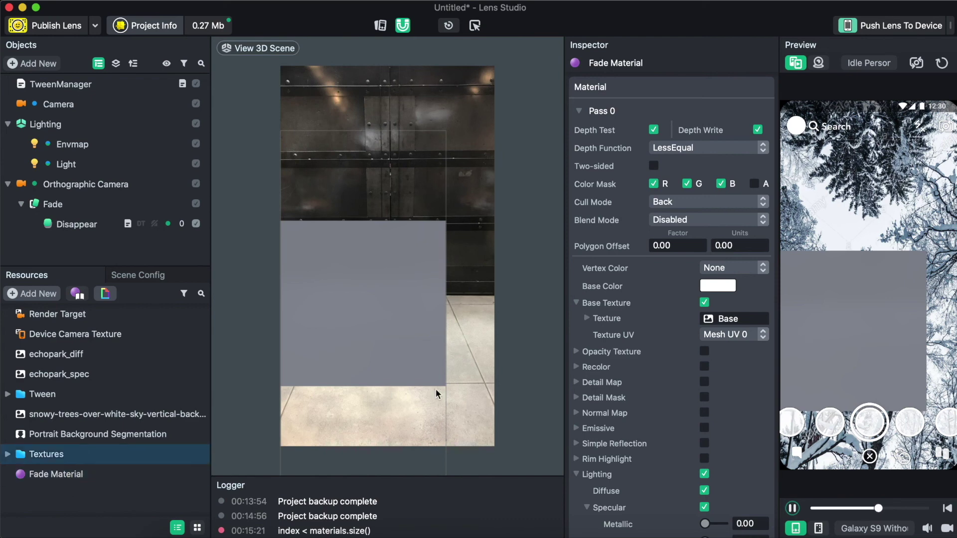
# Disable Tone Mapping, Specular and Lighting on Fade Material.
pyautogui.scroll(-5, 660, 384)
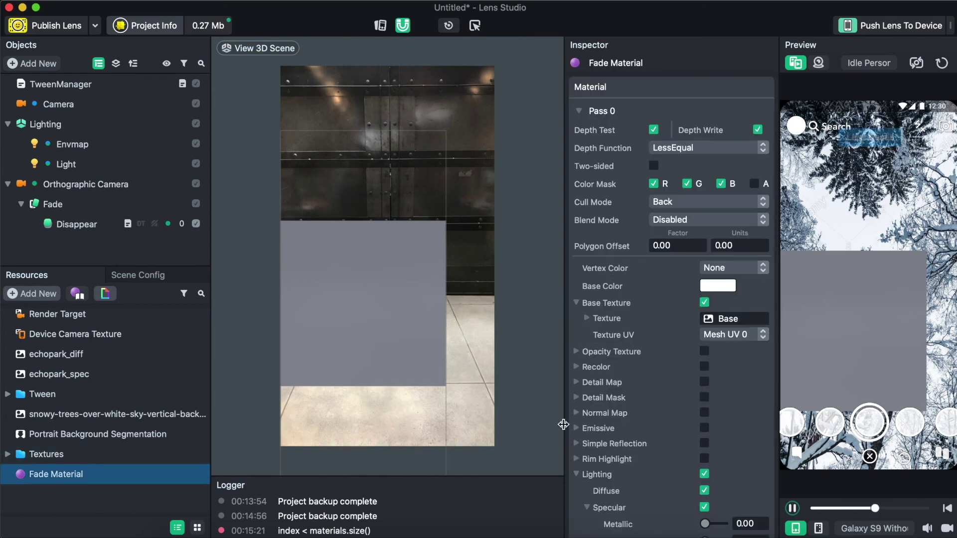
pyautogui.scroll(-5, 727, 358)
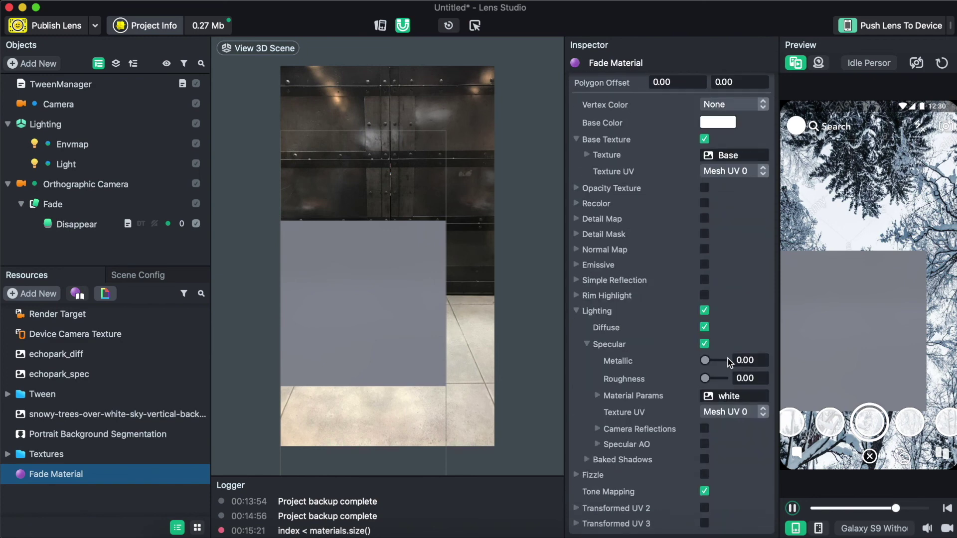
pyautogui.click(704, 492)
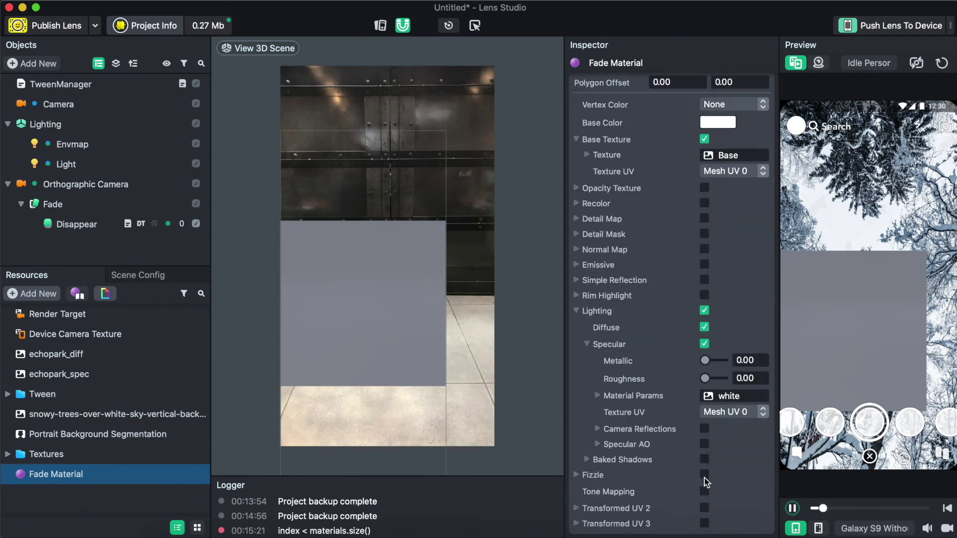
pyautogui.click(704, 343)
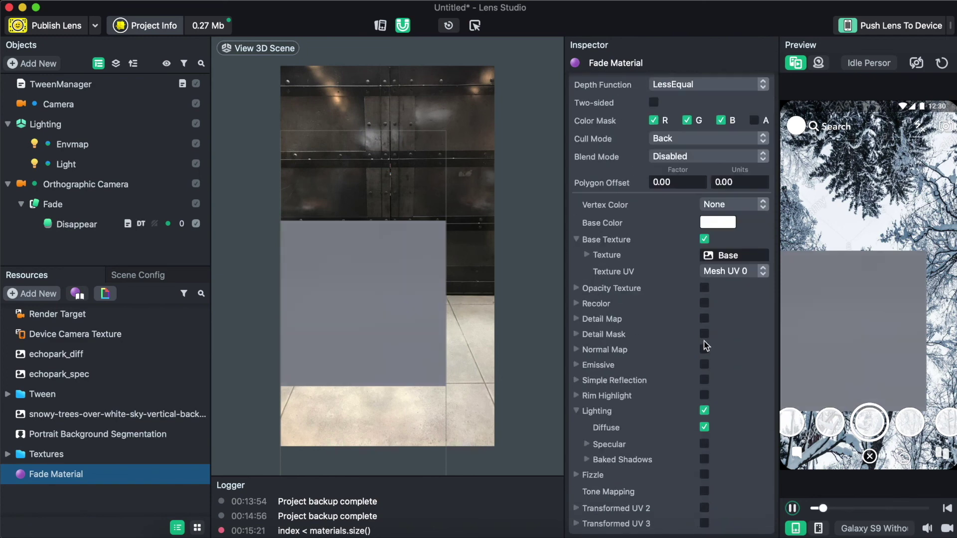
pyautogui.click(703, 410)
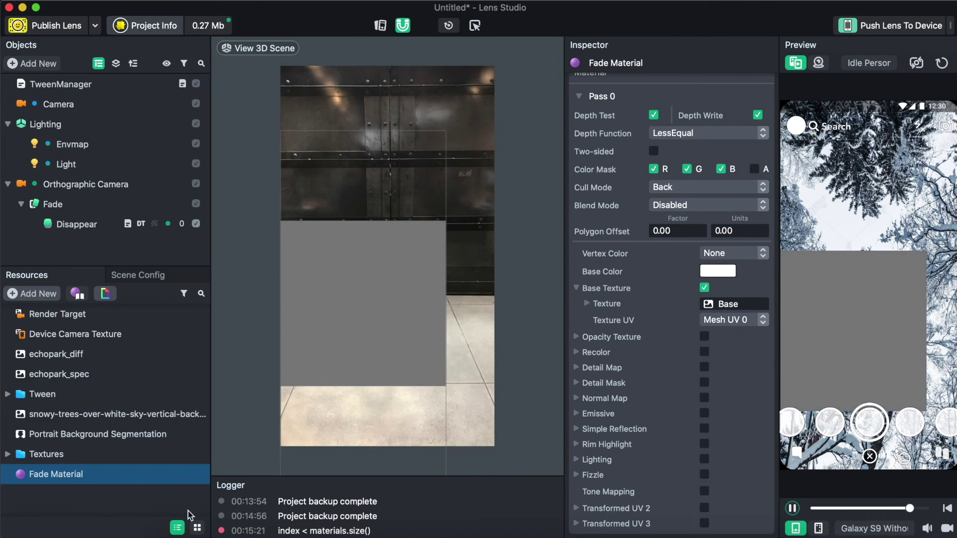
# Set Fade Material's Base Texture to Device Camera Texture and check the Disappear image's settings.
pyautogui.click(729, 305)
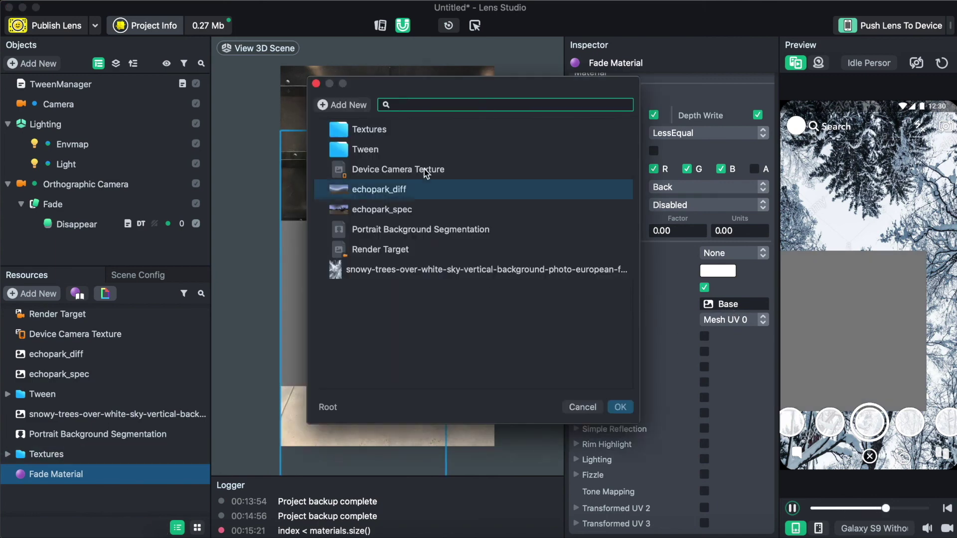
pyautogui.doubleClick(426, 172)
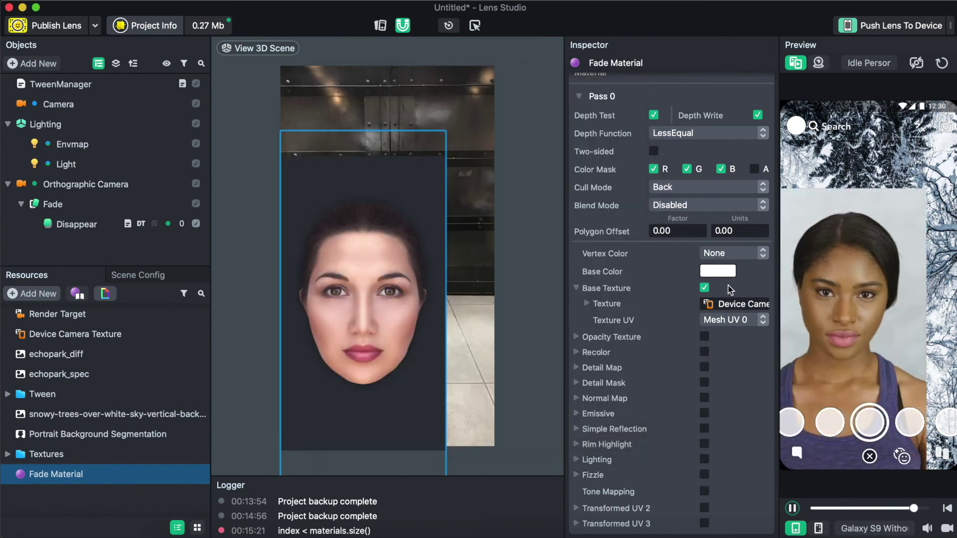
pyautogui.click(75, 225)
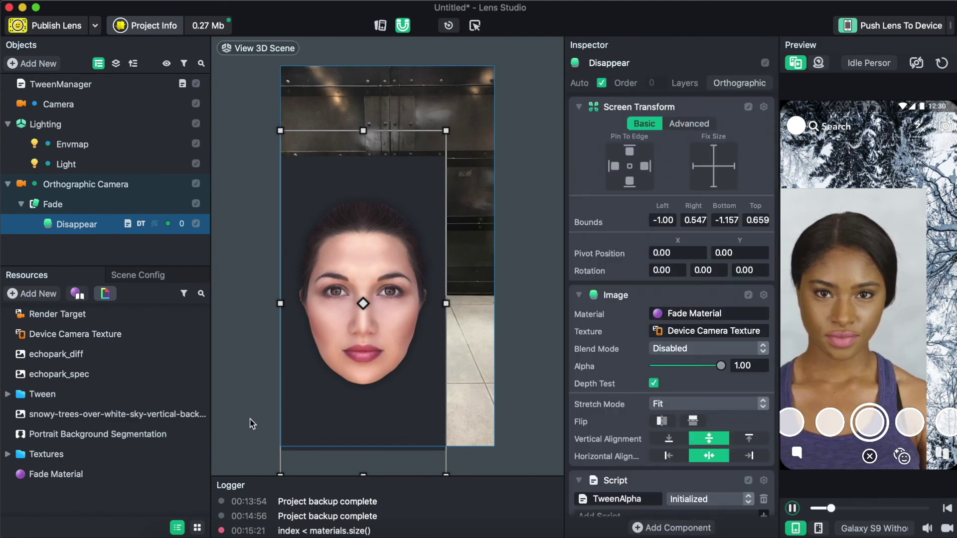
# Set Fade Material's Blend Mode to Normal.
pyautogui.click(138, 473)
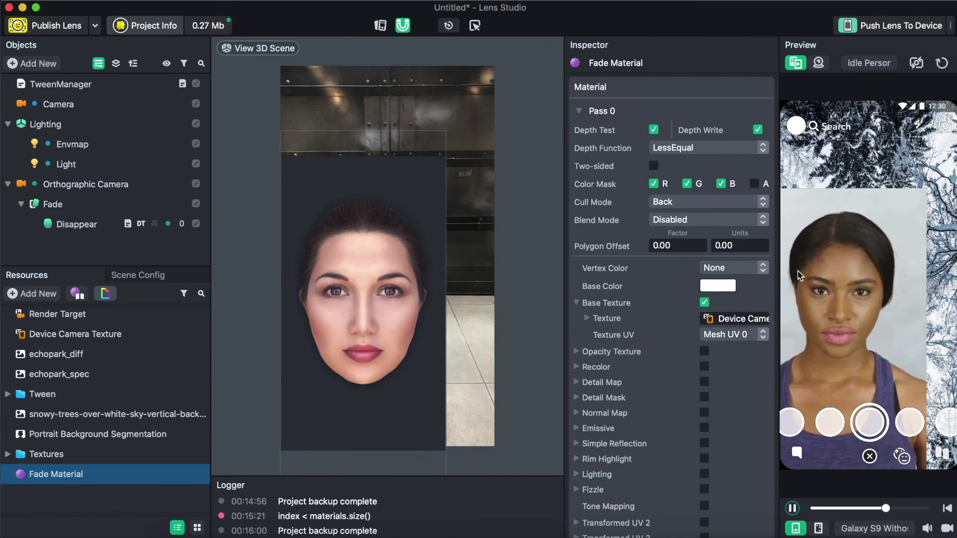
pyautogui.click(686, 218)
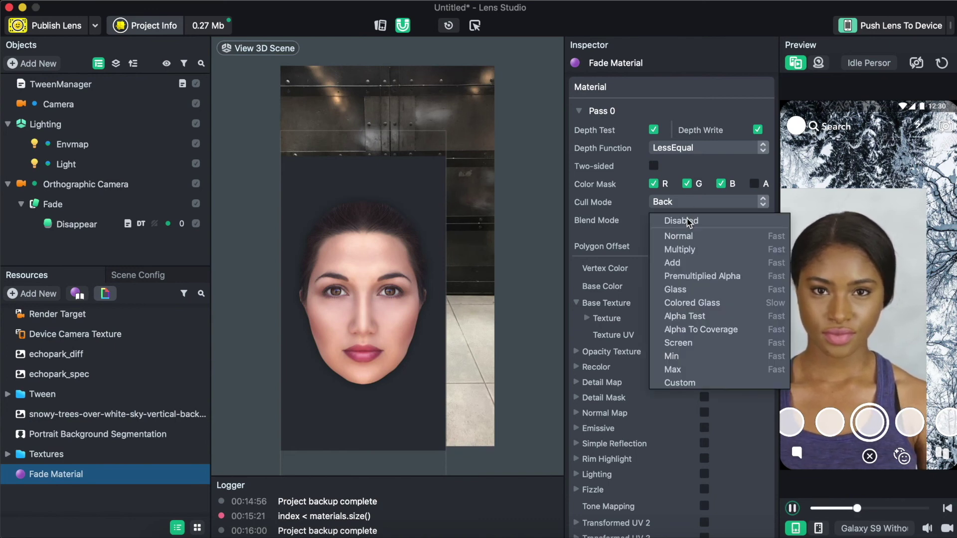
pyautogui.click(687, 237)
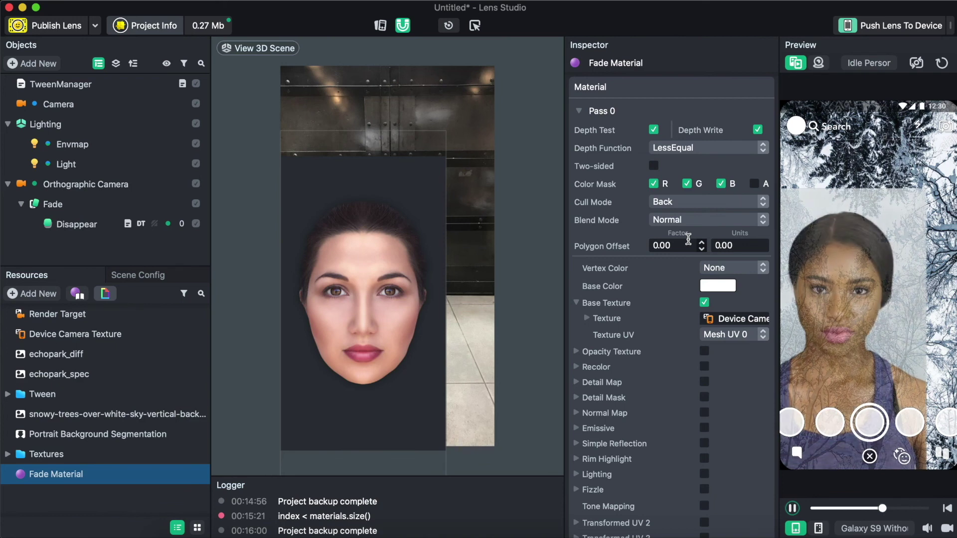
# Enable Fade Material's Opacity Texture, assign Portrait Background Segmentation to it, and invert that texture's mask.
pyautogui.click(704, 352)
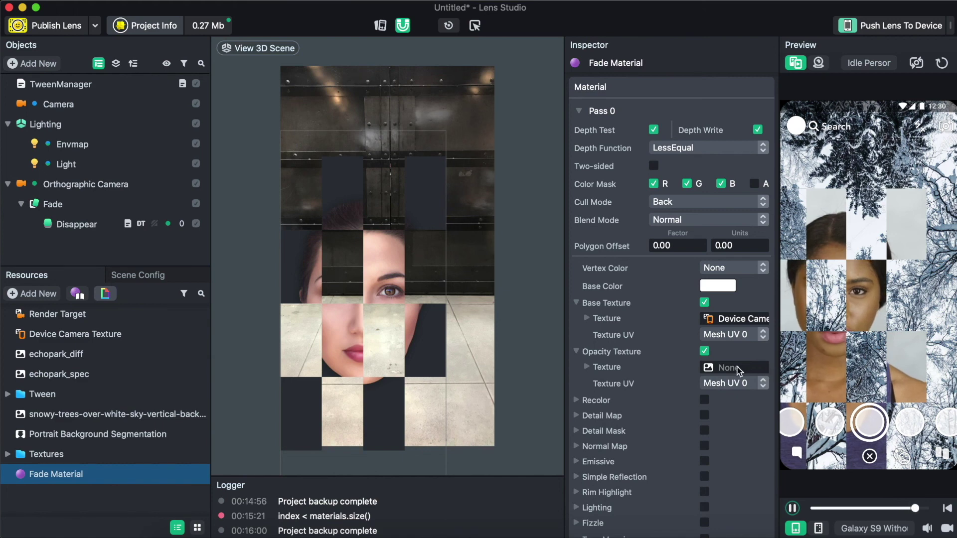
pyautogui.click(716, 367)
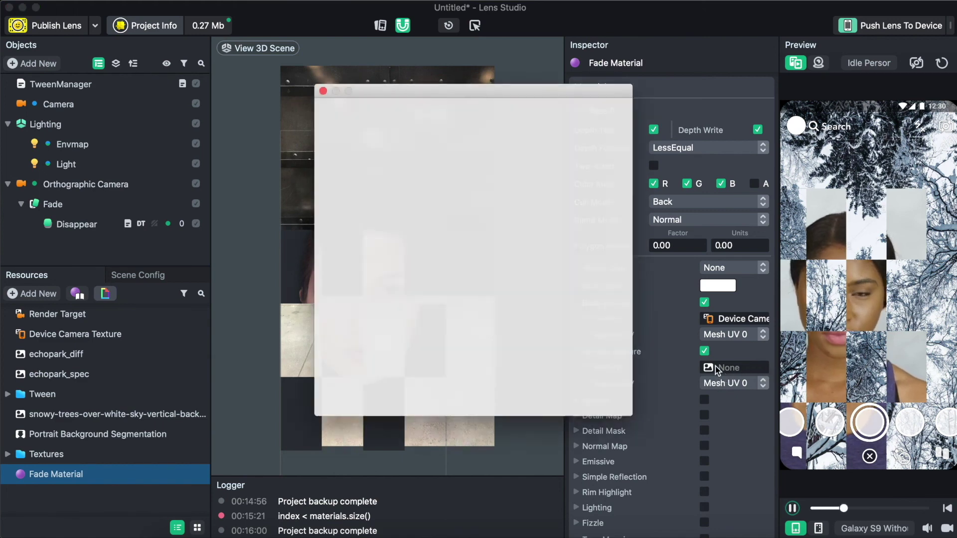
pyautogui.click(463, 169)
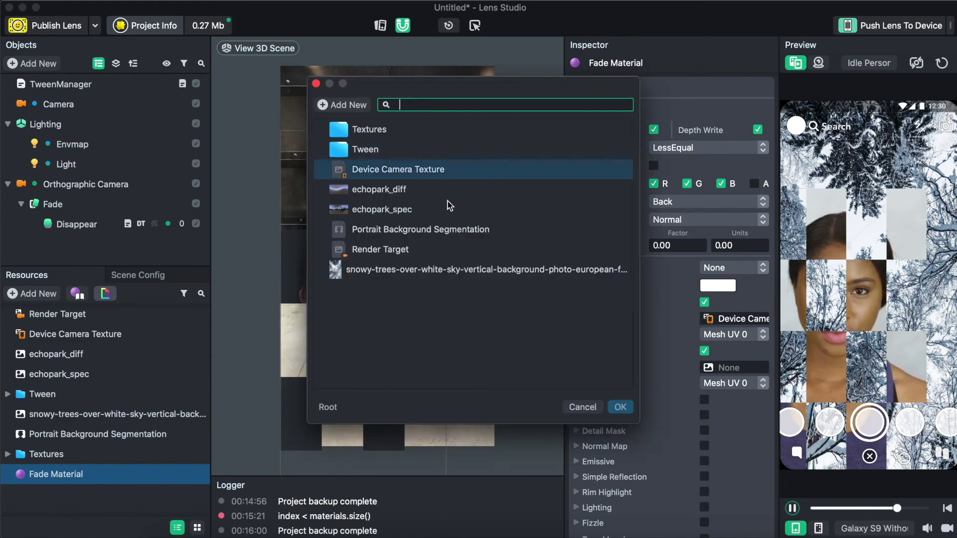
pyautogui.click(444, 230)
pyautogui.doubleClick(444, 232)
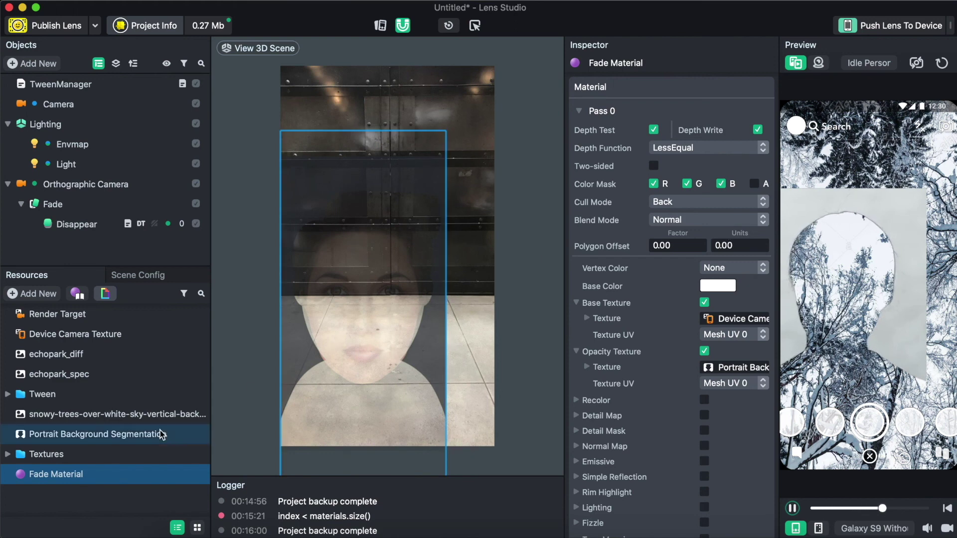
pyautogui.click(127, 435)
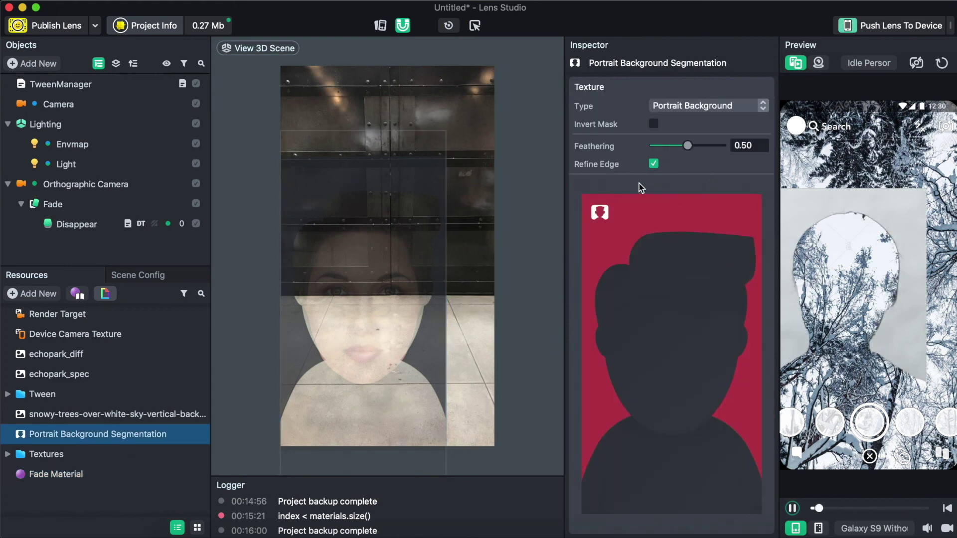
pyautogui.click(655, 125)
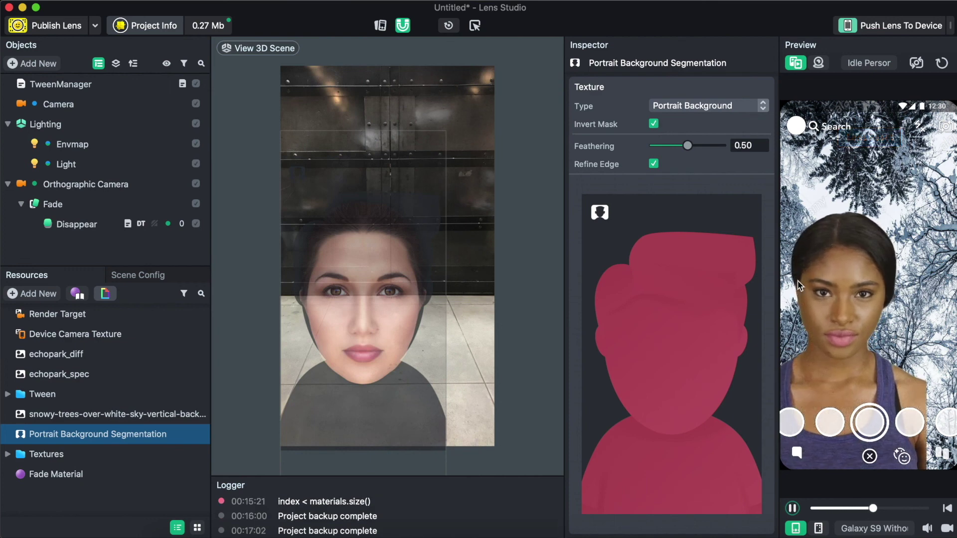
# Enlarge the Disappear image from its upper-right corner to the screen frame's corner, with Right and Top bounds at 1.00.
pyautogui.click(69, 225)
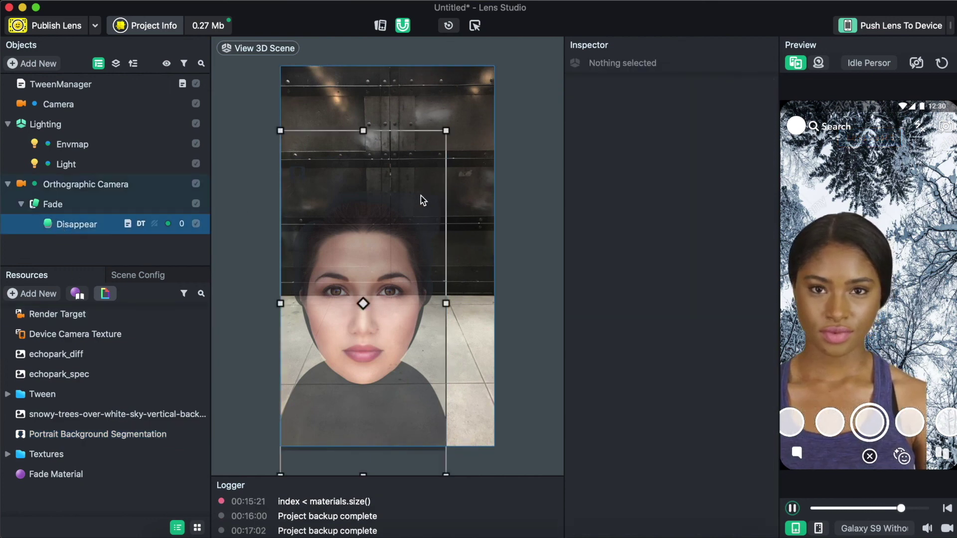
pyautogui.moveTo(447, 130); pyautogui.dragTo(494, 65)
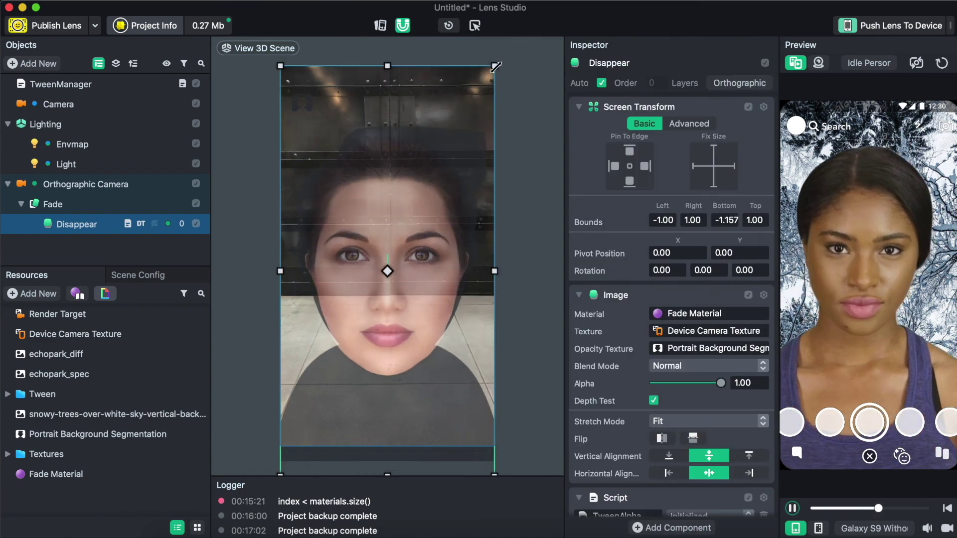
# Set the fade_1 tween's Loop Type to Loop and its Time to 3.
pyautogui.scroll(-5, 680, 426)
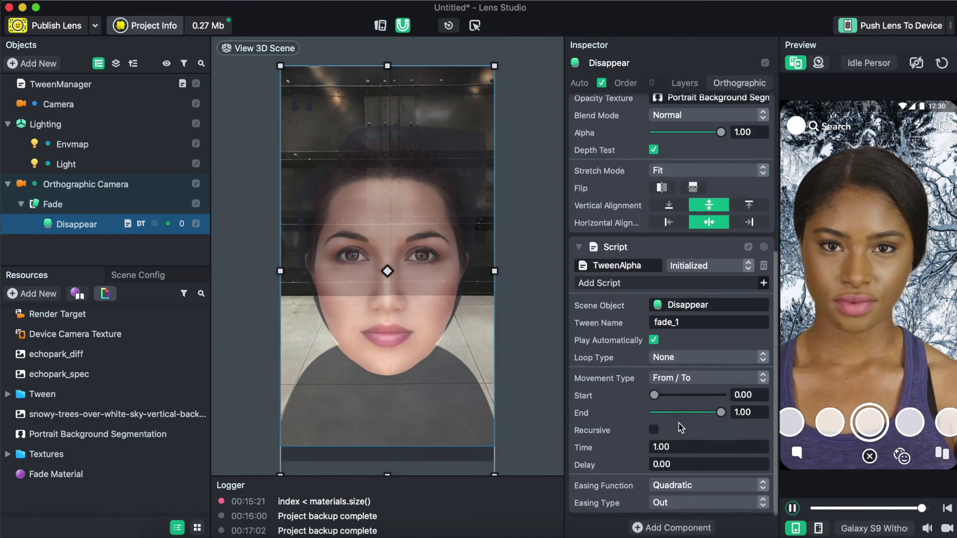
pyautogui.scroll(1, 697, 375)
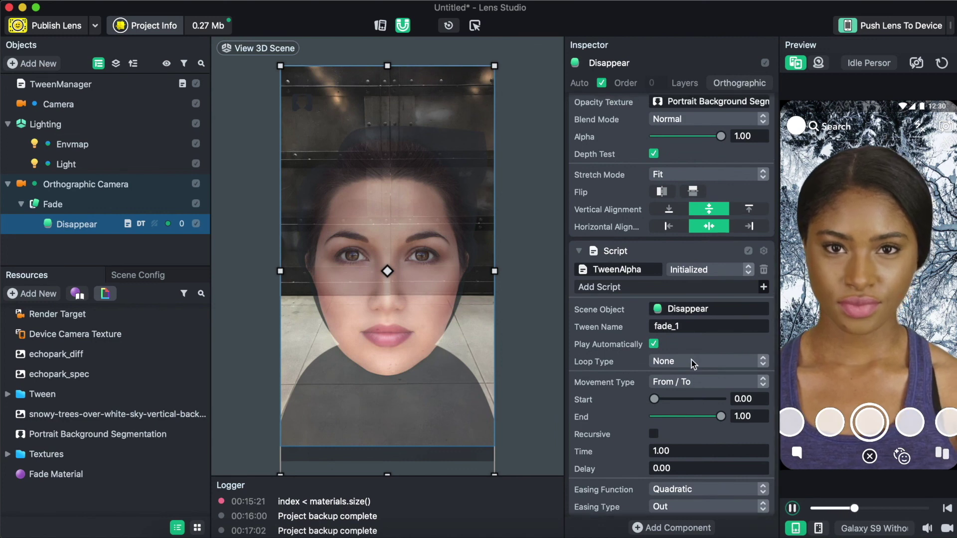
pyautogui.click(691, 360)
pyautogui.click(689, 375)
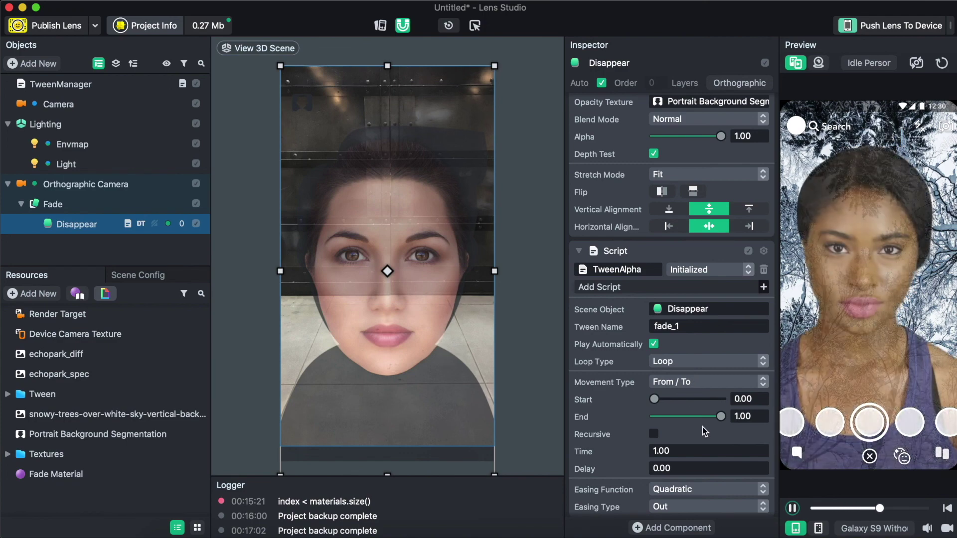
pyautogui.click(694, 450)
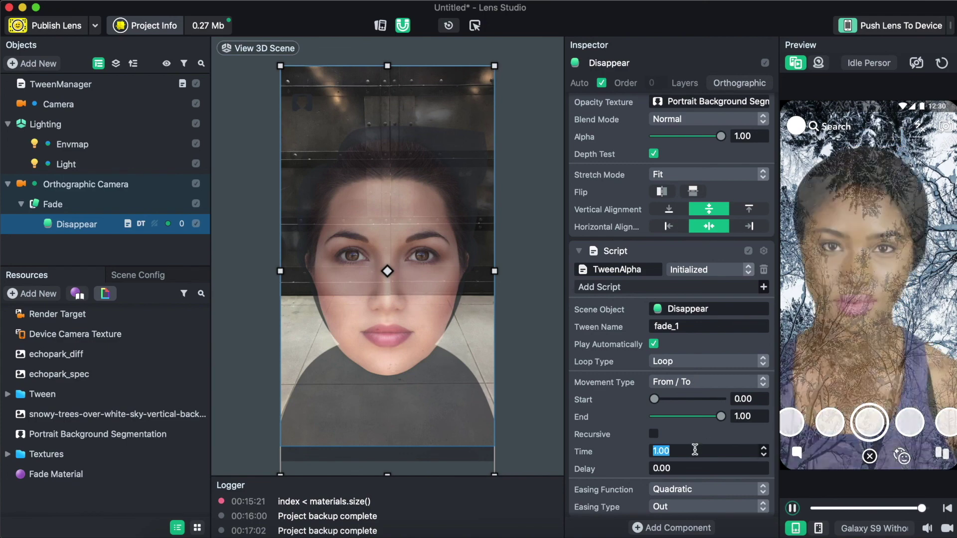
pyautogui.write('3')
pyautogui.press('Return')
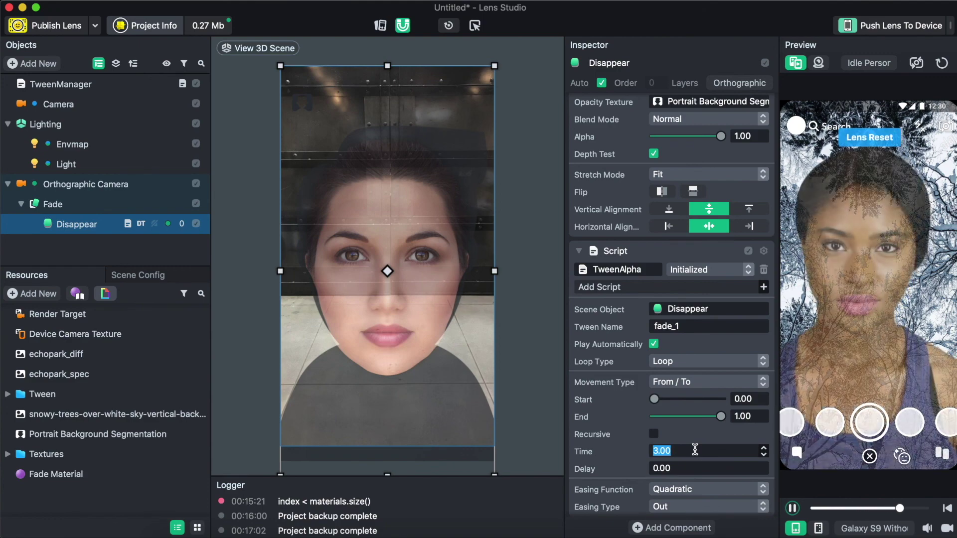
# Reverse the fade_1 tween by setting its Start alpha to 1.00 and its End alpha to 0.00.
pyautogui.scroll(-1, 695, 450)
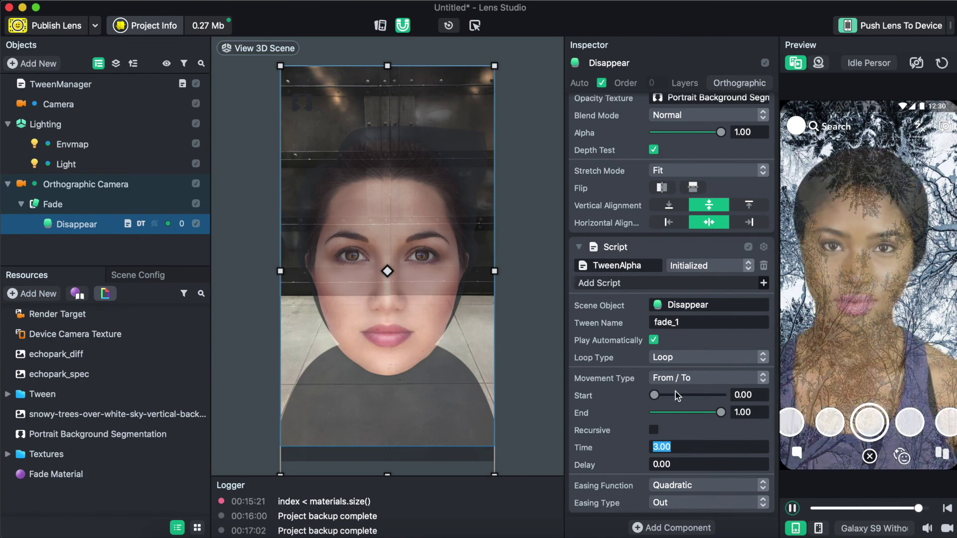
pyautogui.moveTo(654, 395); pyautogui.dragTo(636, 415)
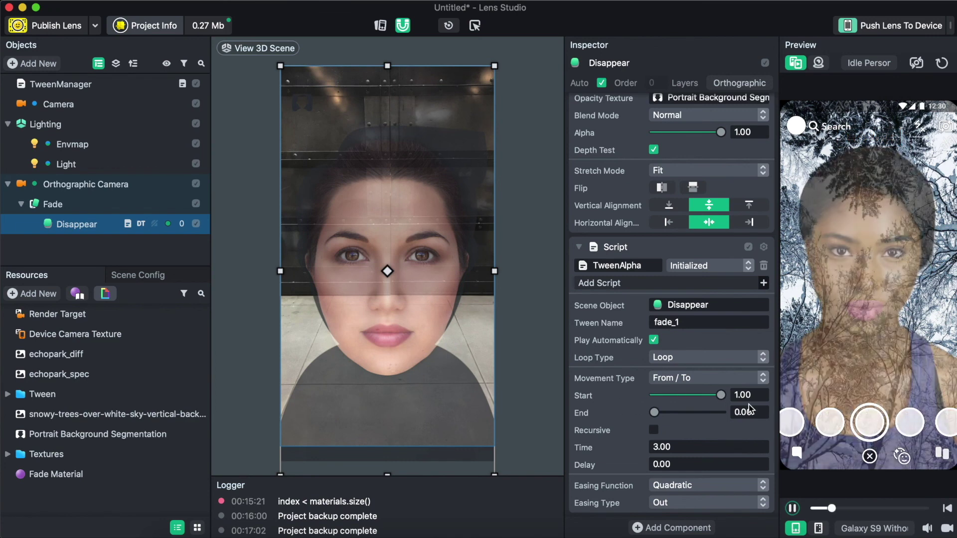
# Open the fade_1 tween's Time value for editing.
pyautogui.click(719, 443)
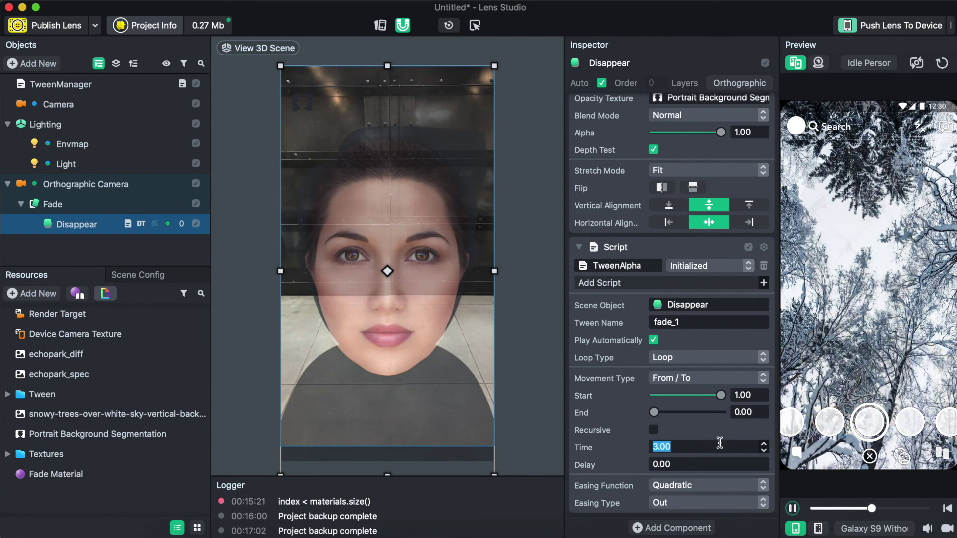